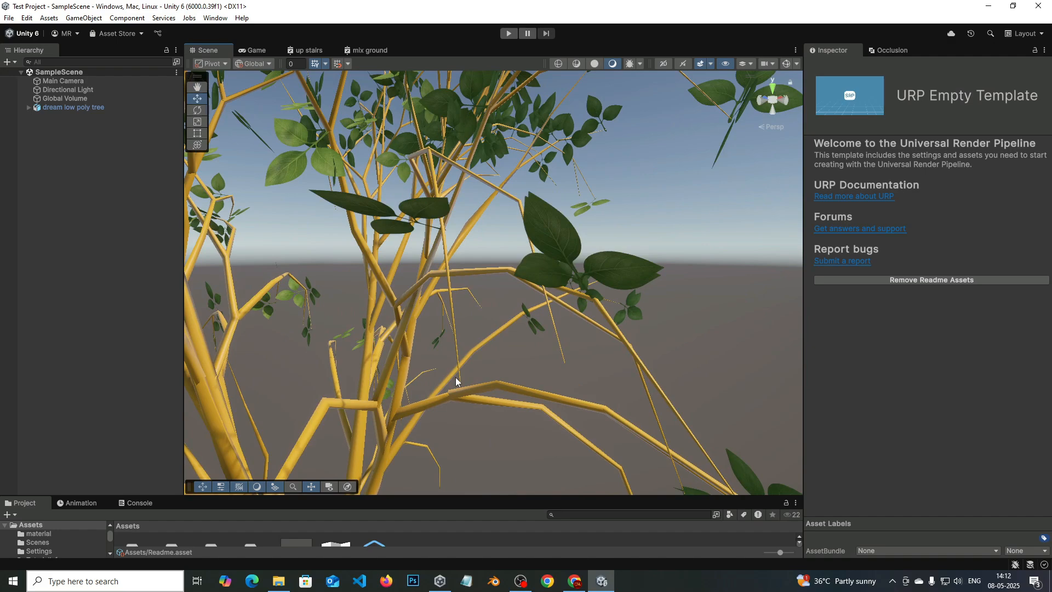
- Examine the low poly tree in the Unity scene and walk through the running haunted house level to view its trees
scroll(455, 378, "down", 10)
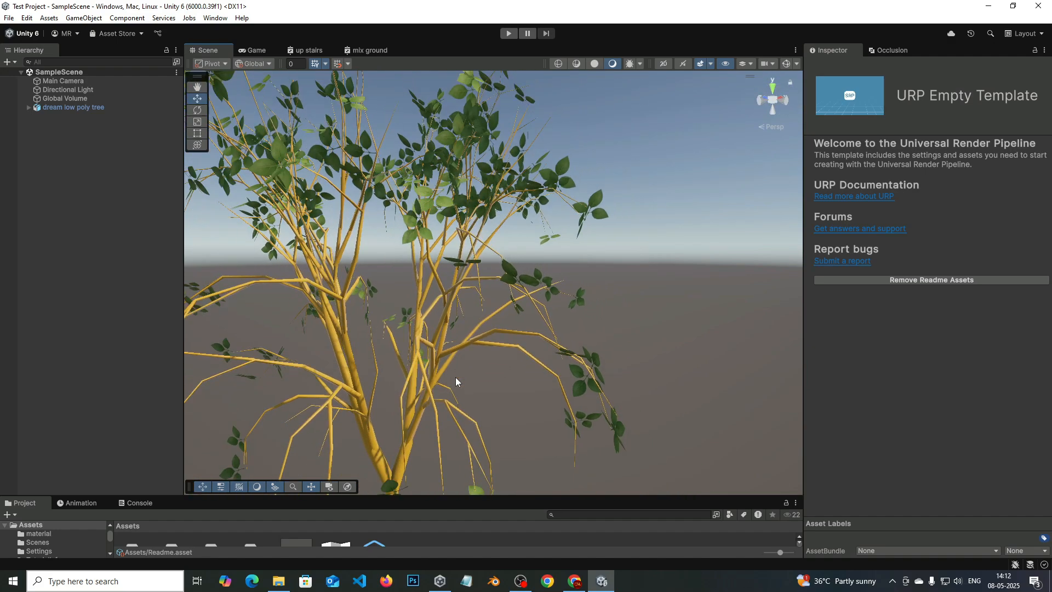
scroll(456, 378, "down", 3)
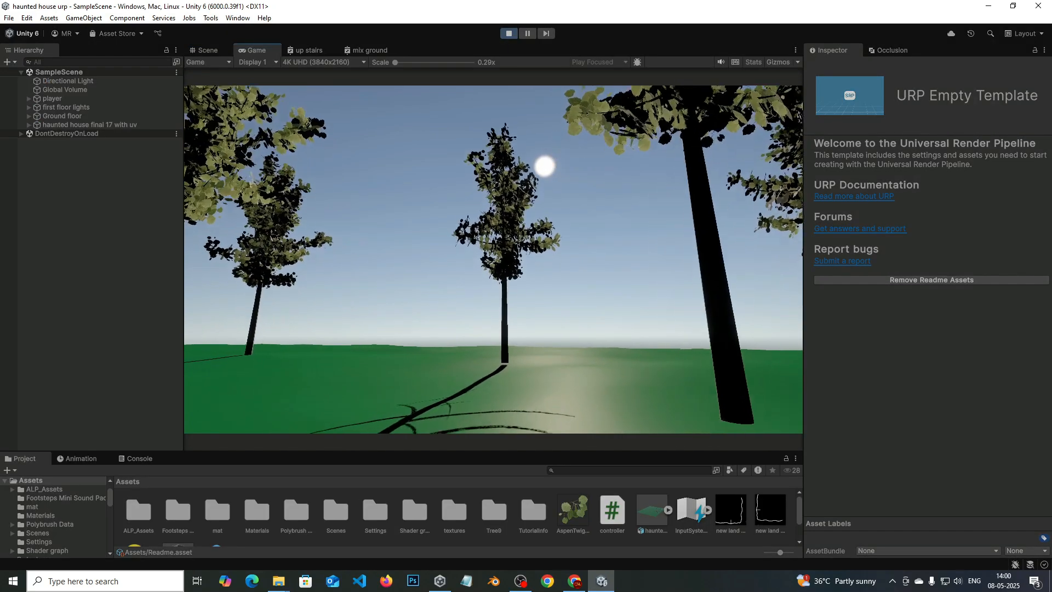
key("w")
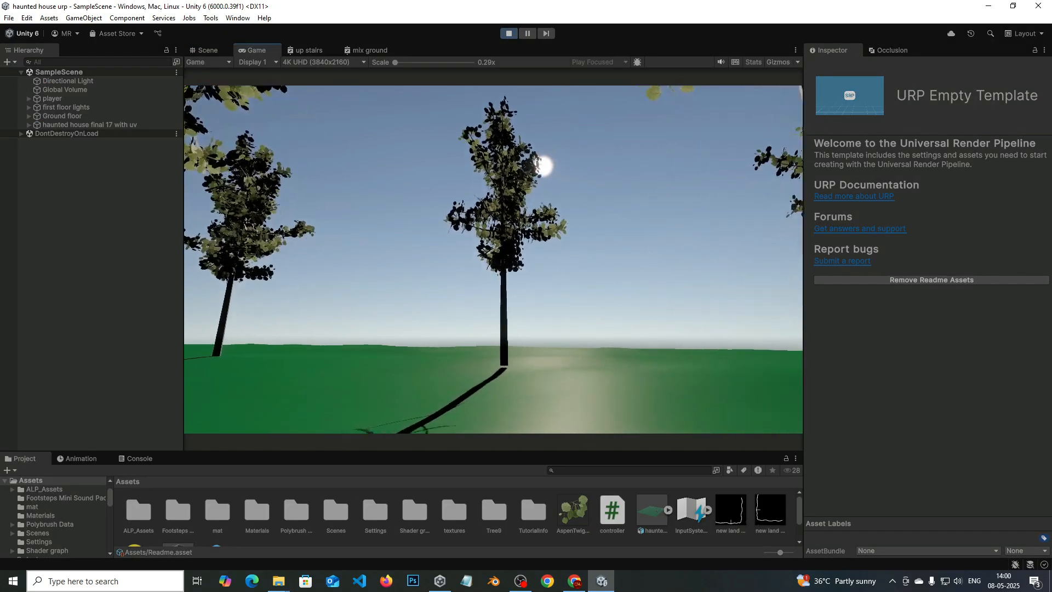
key("w")
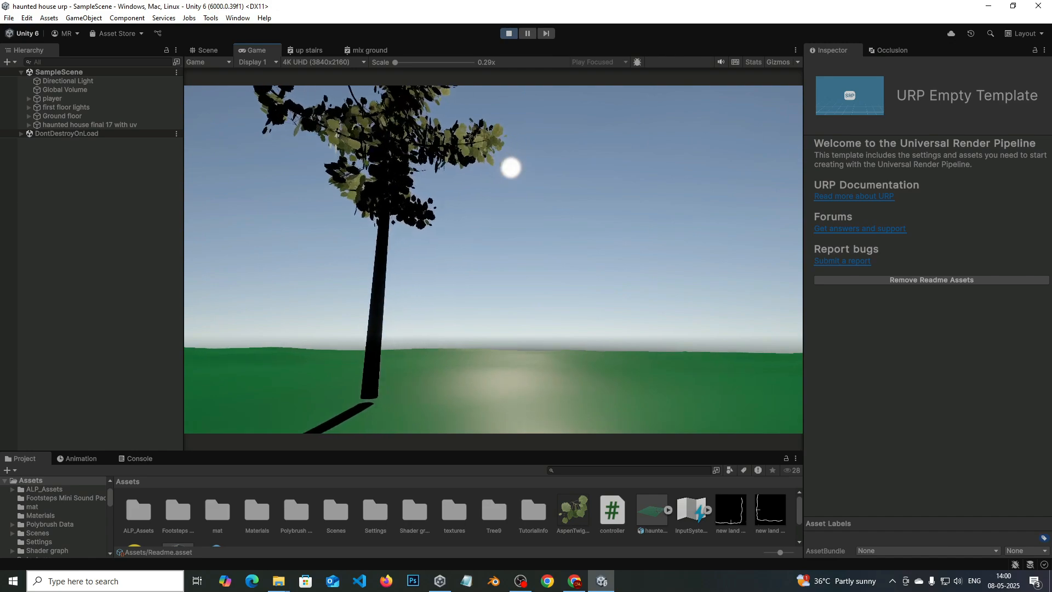
key("w")
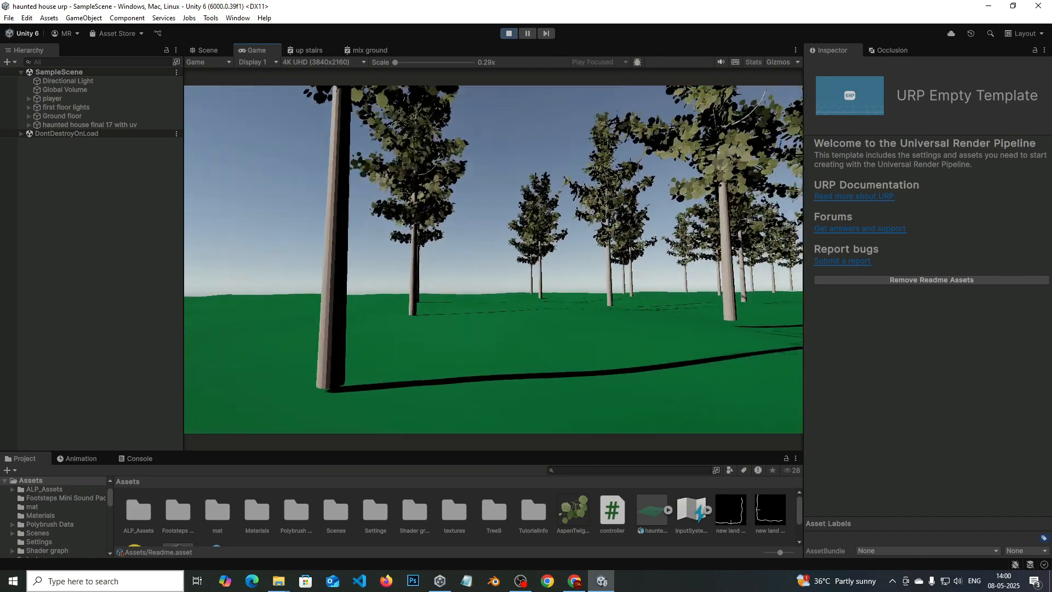
key("w")
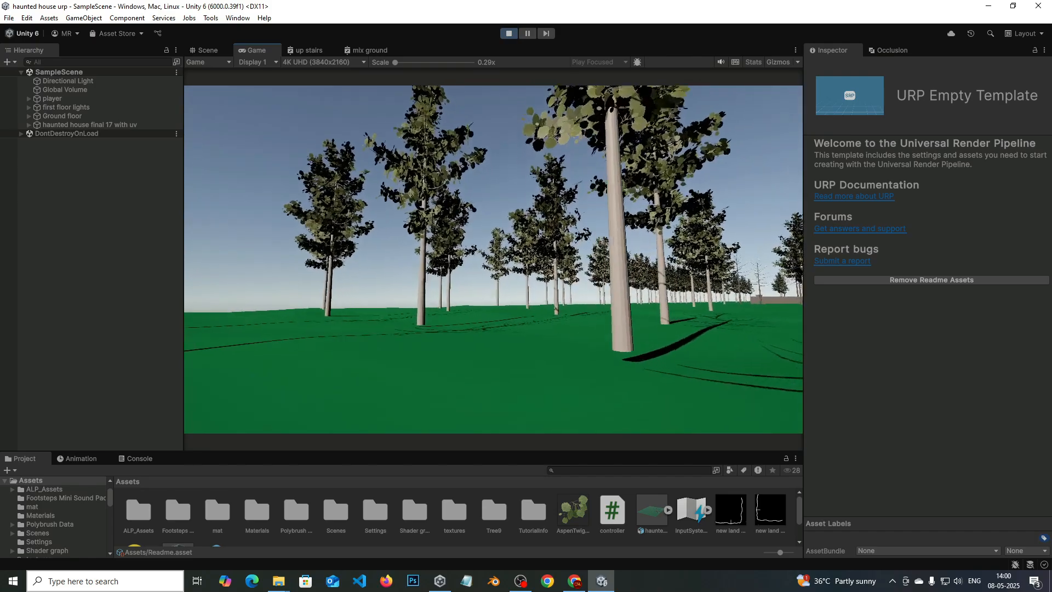
key("w")
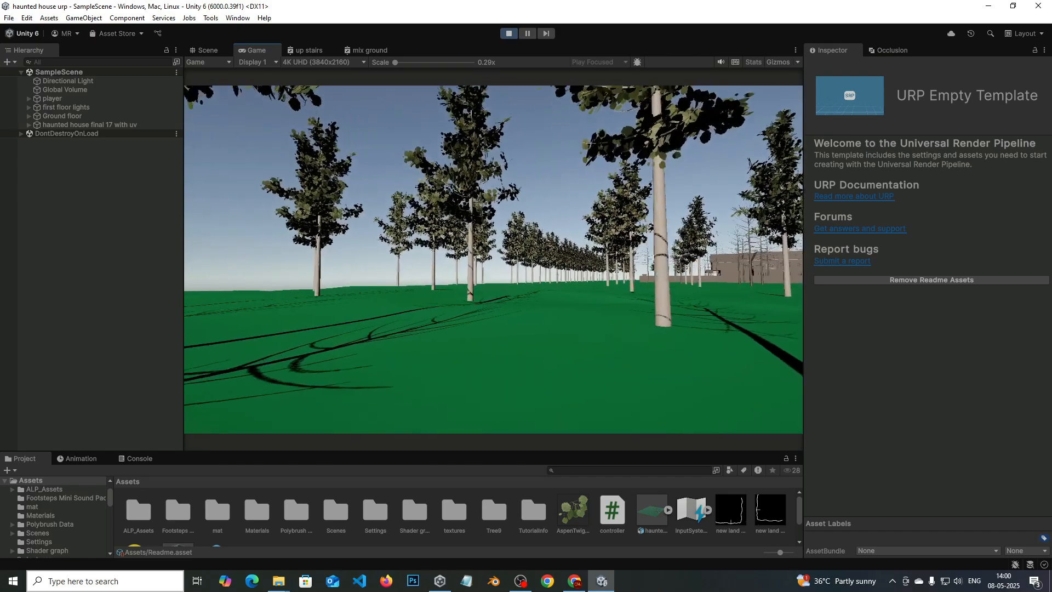
key("w")
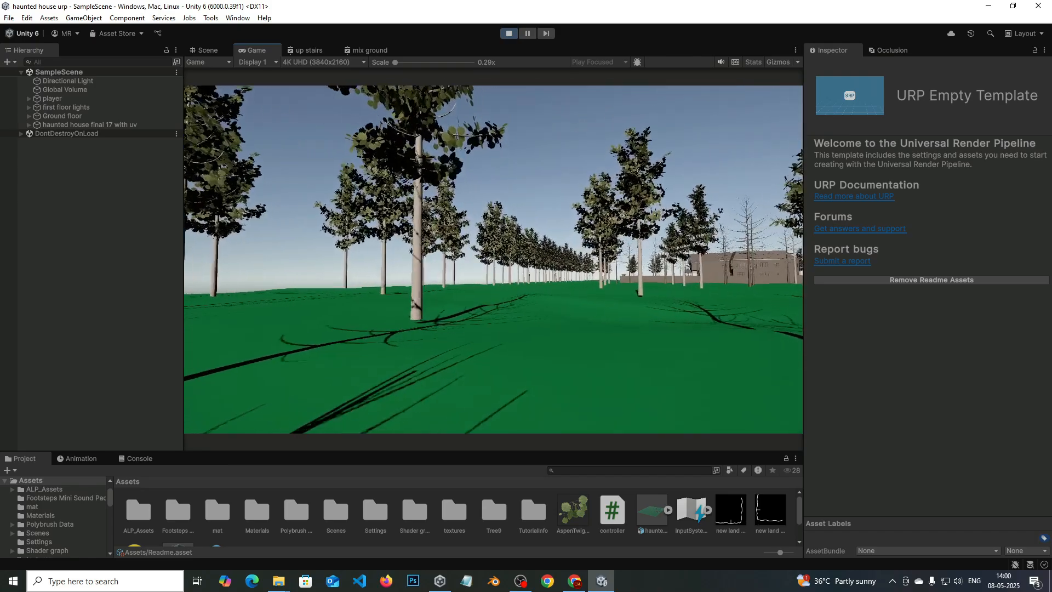
key("w")
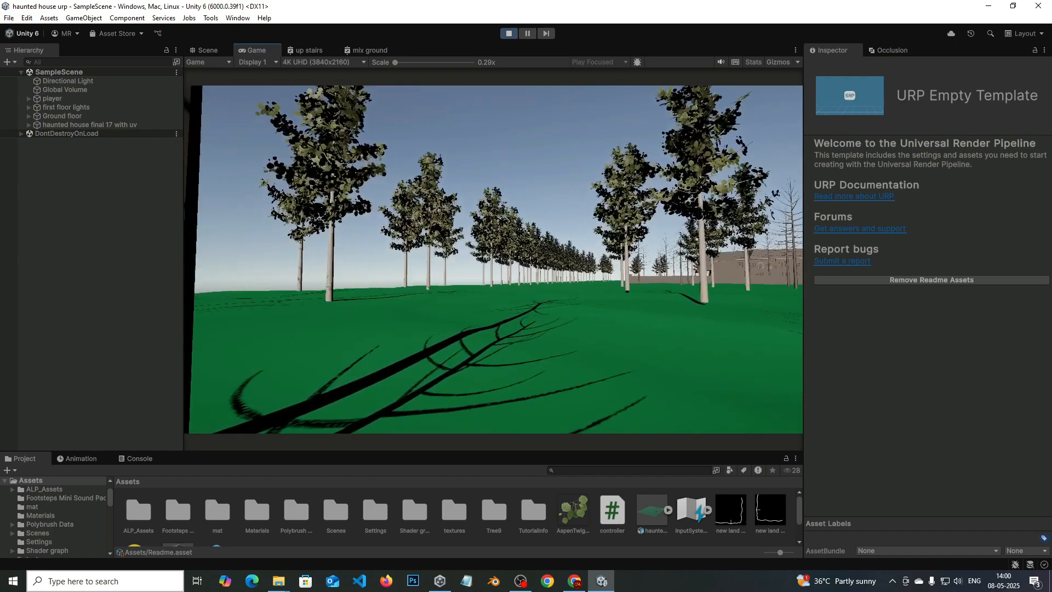
key("w")
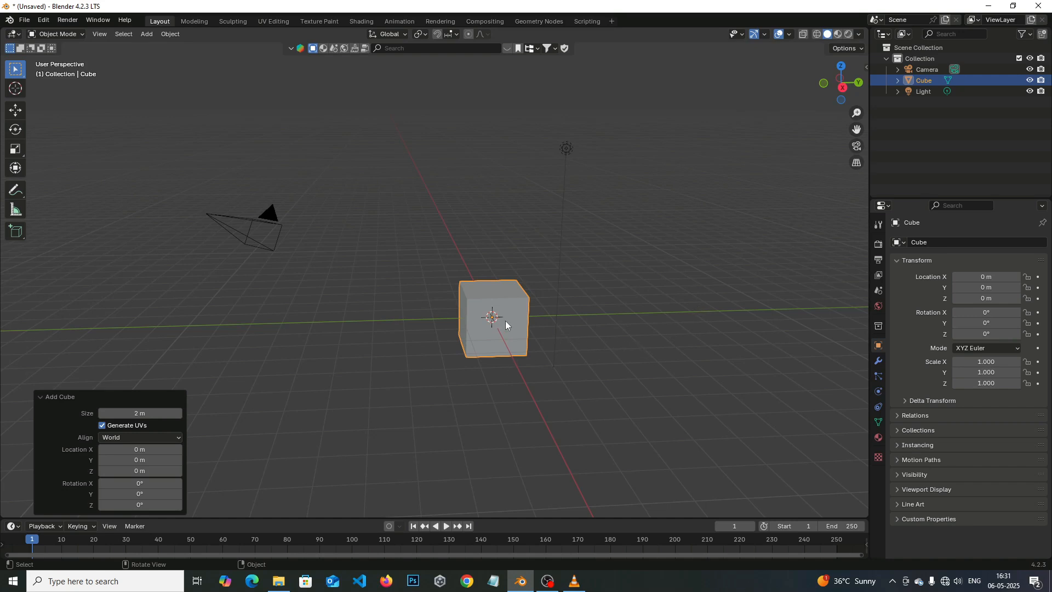
- Switch to Blender and delete the default cube
key("Delete")
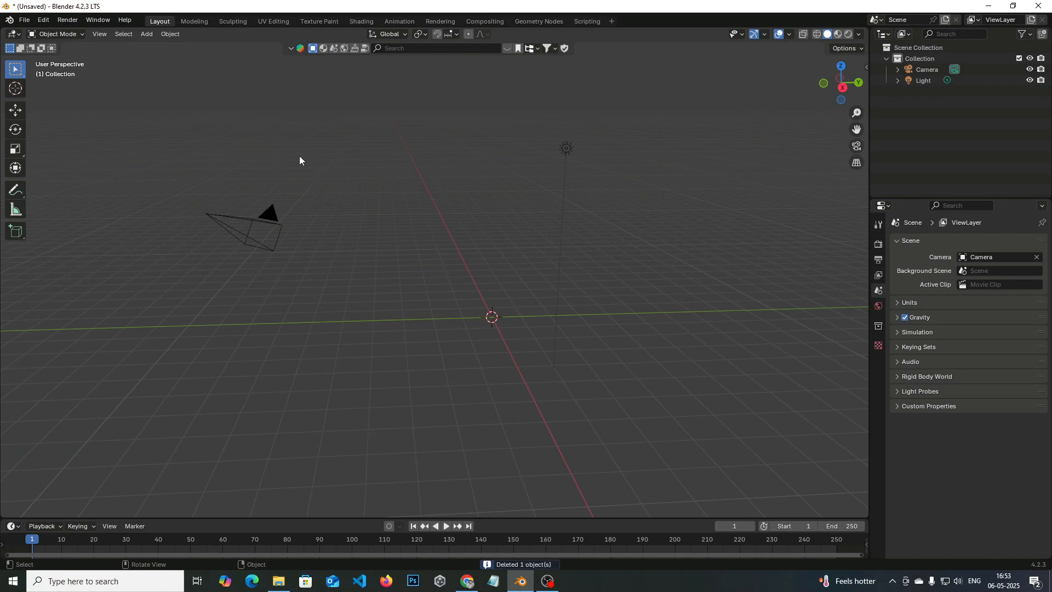
- Open the preferences and check the installed Sapling Tree Gen add-on and its options among the extensions
left_click(42, 26)
left_click(81, 159)
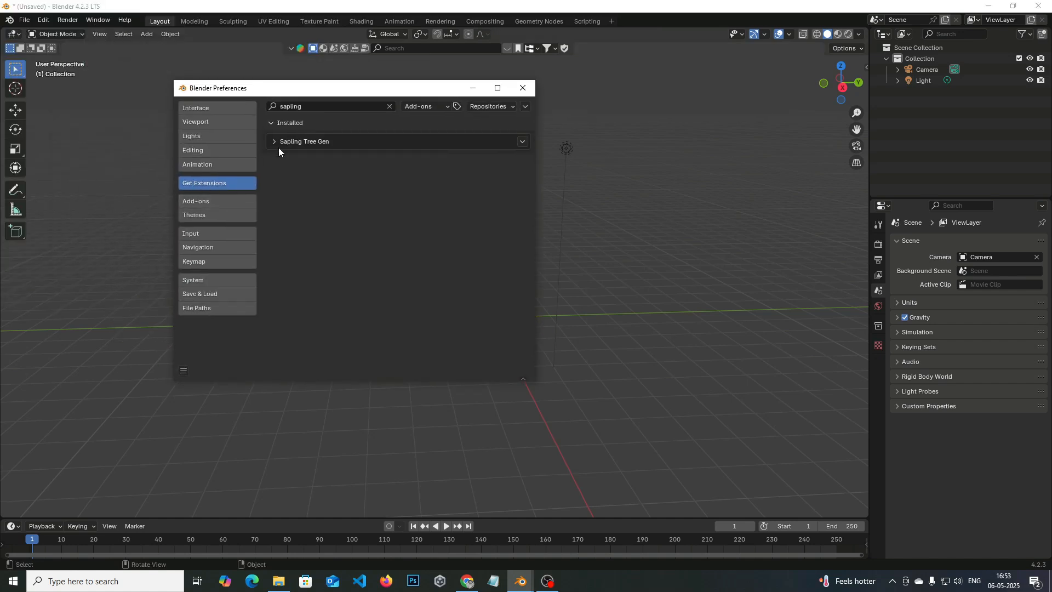
left_click(520, 142)
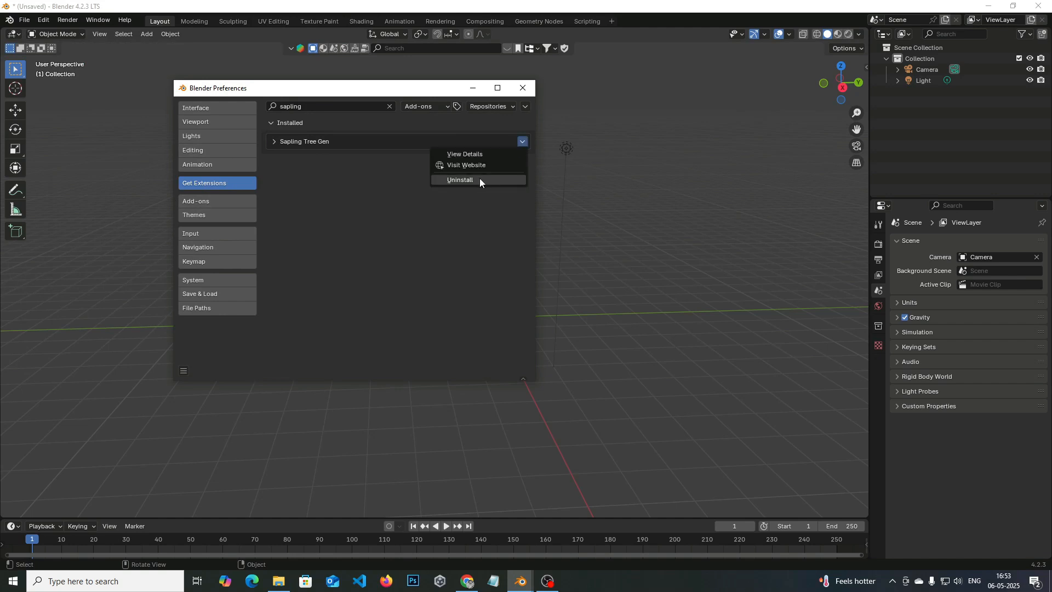
left_click(524, 140)
left_click(323, 102)
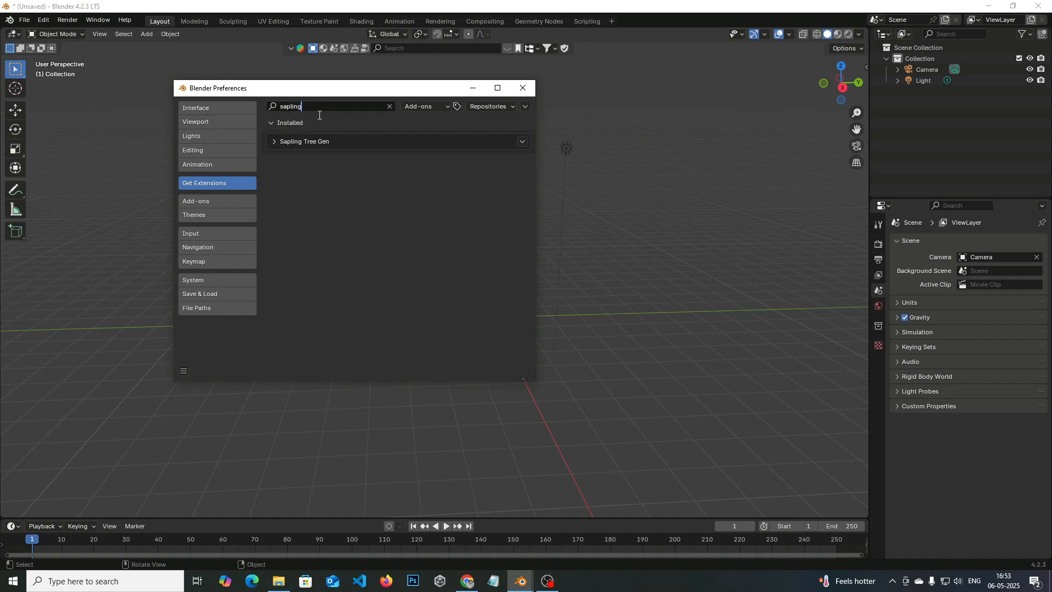
- Save the Blender preferences and close the preferences window
left_click(183, 372)
left_click(183, 372)
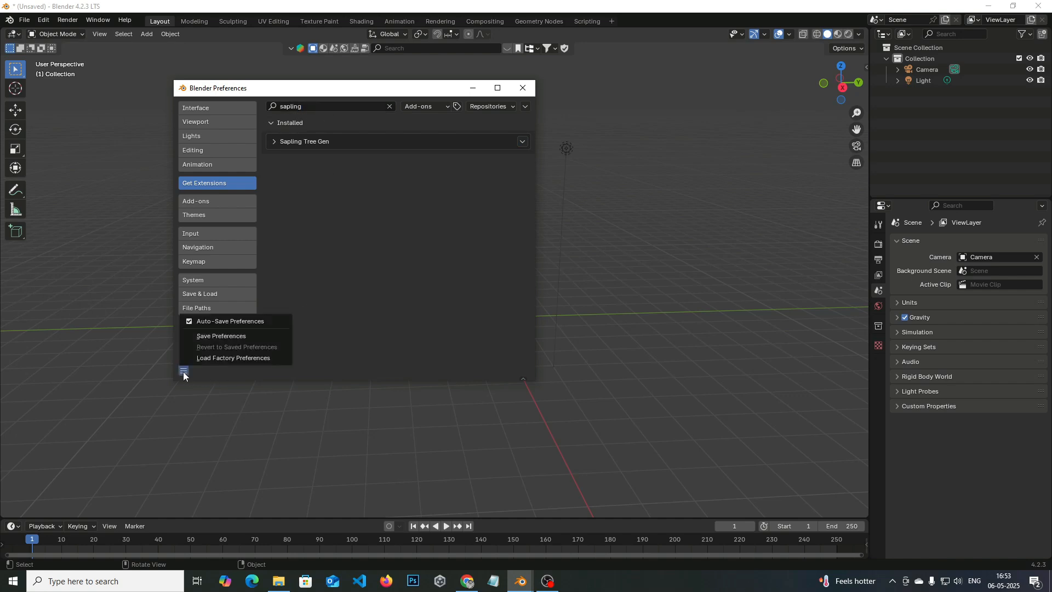
left_click(230, 336)
left_click(523, 87)
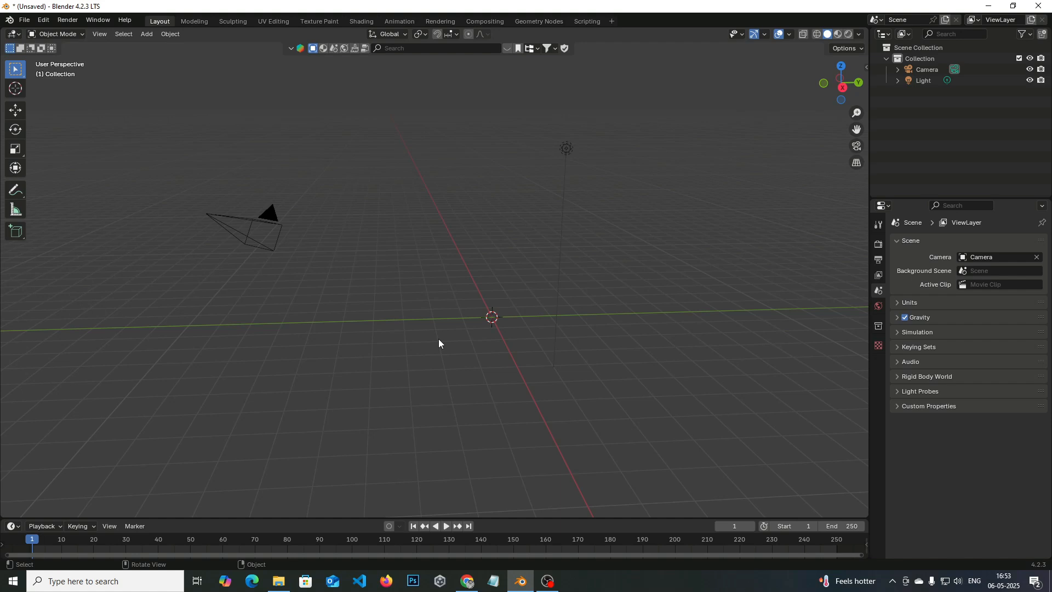
- Add a Sapling Tree Gen curve tree at the scene origin and look over its settings categories
key("shift+a")
mouse_move(439, 343)
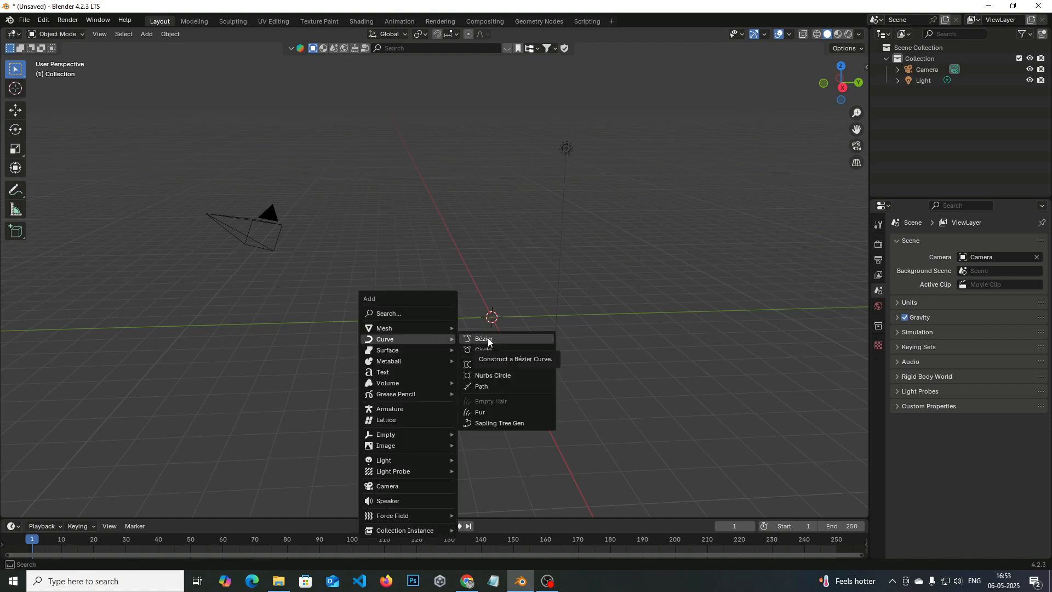
left_click(494, 423)
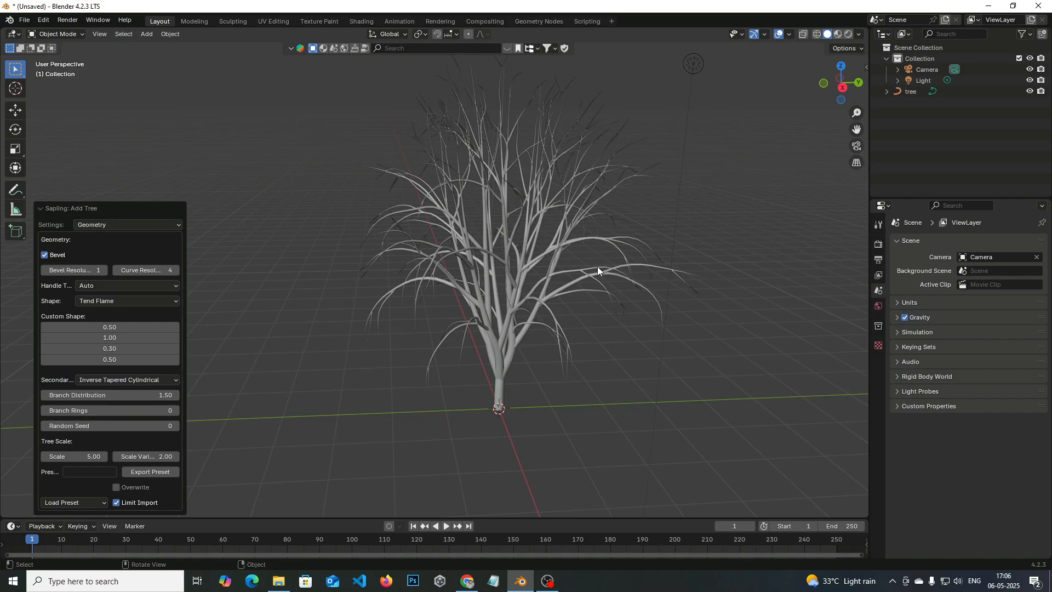
left_click(117, 224)
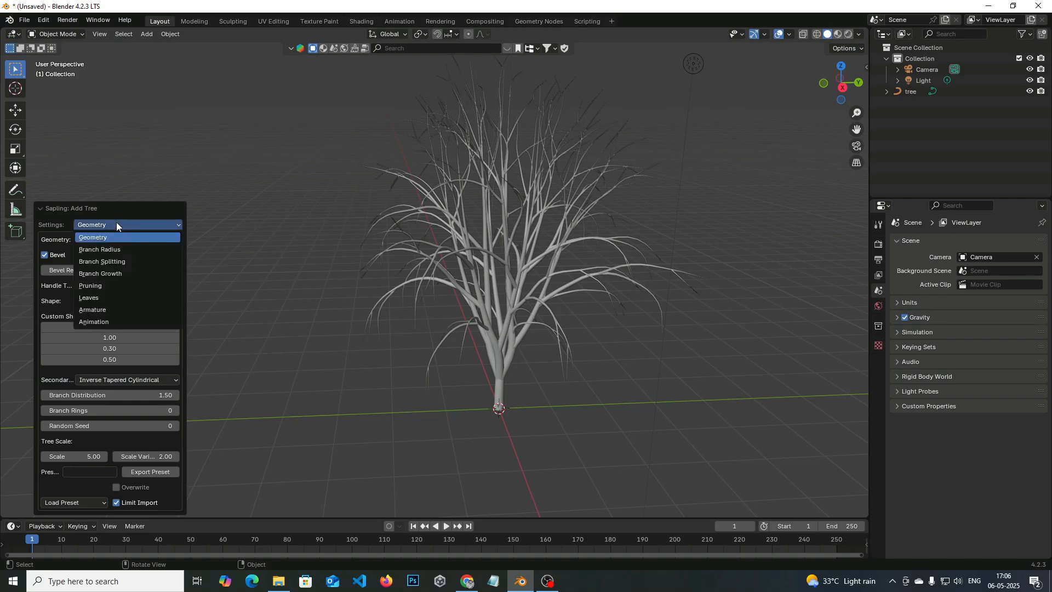
left_click(116, 223)
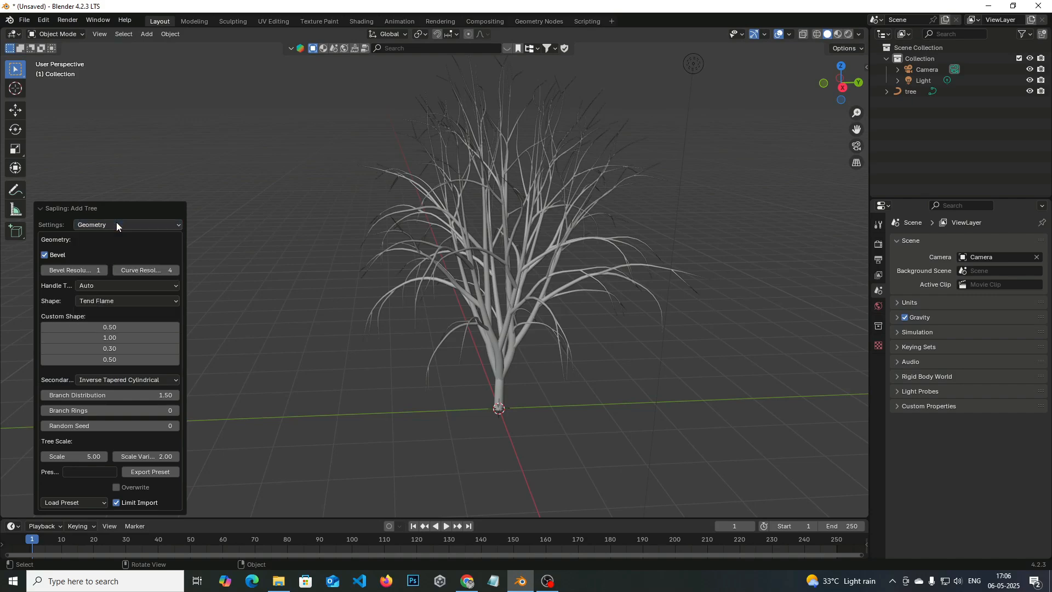
- Try the japanese_maple and quaking_aspen presets on the sapling tree
left_click(70, 499)
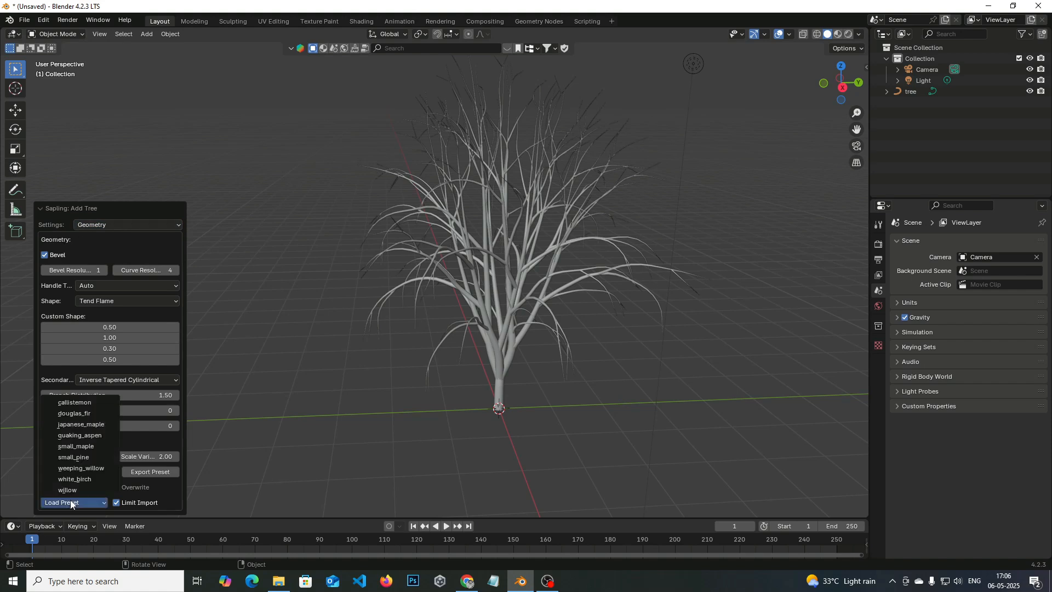
left_click(98, 412)
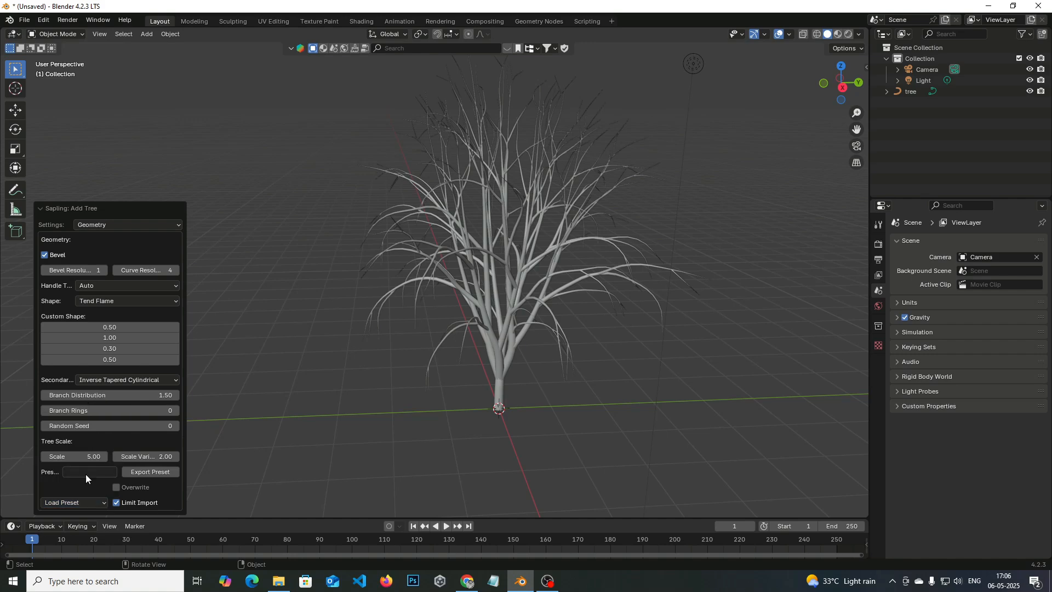
scroll(366, 330, "up", 4)
left_click(97, 502)
left_click(91, 424)
scroll(432, 314, "up", 9)
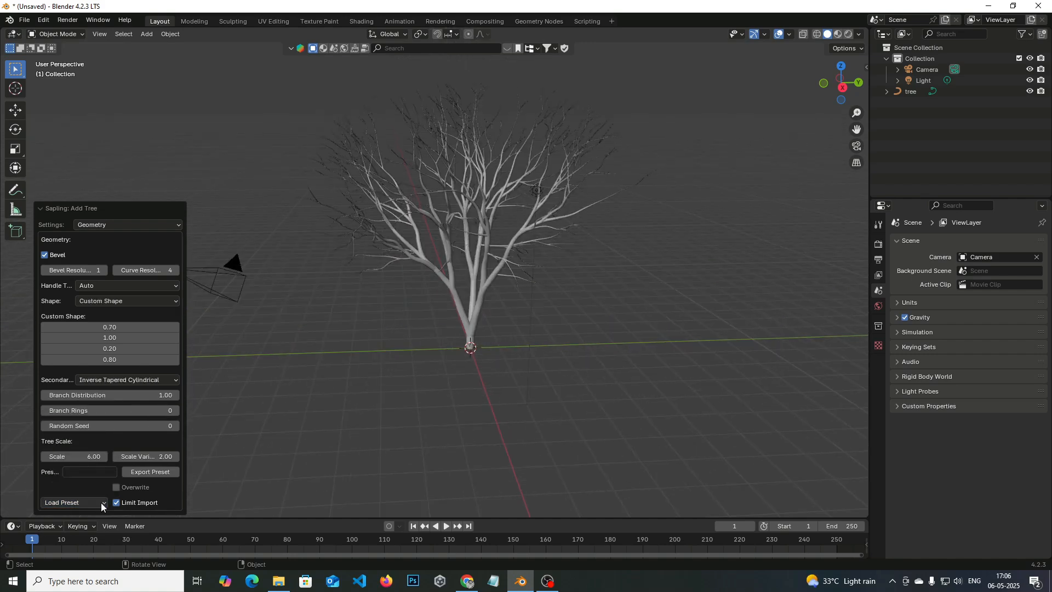
left_click(101, 502)
left_click(81, 436)
scroll(373, 339, "down", 6)
- Try the small_pine, white_birch and willow presets on the sapling tree
left_click(84, 501)
left_click(84, 457)
scroll(402, 341, "up", 9)
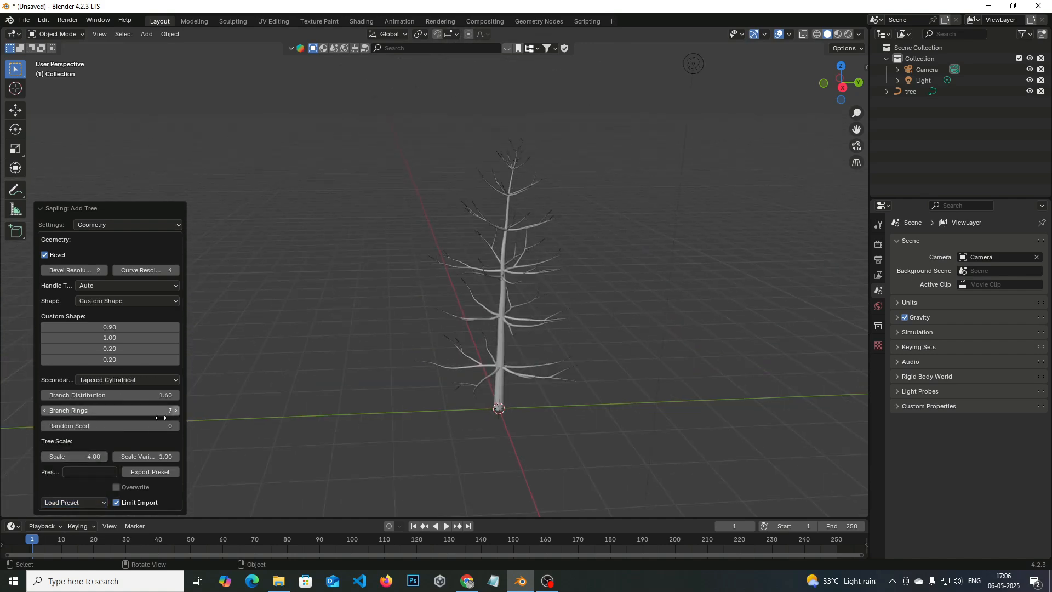
left_click(90, 501)
left_click(84, 479)
scroll(473, 251, "down", 8)
scroll(473, 251, "up", 4)
left_click(86, 502)
left_click(82, 489)
scroll(505, 202, "down", 4)
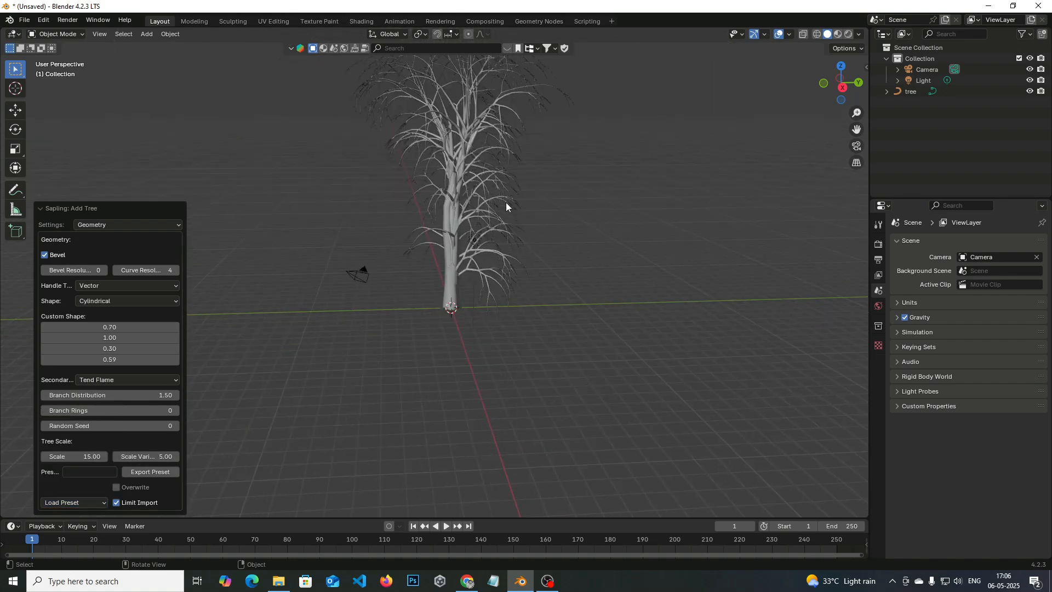
scroll(506, 203, "up", 4)
- Load the callistemon preset for the sapling tree
left_click(82, 502)
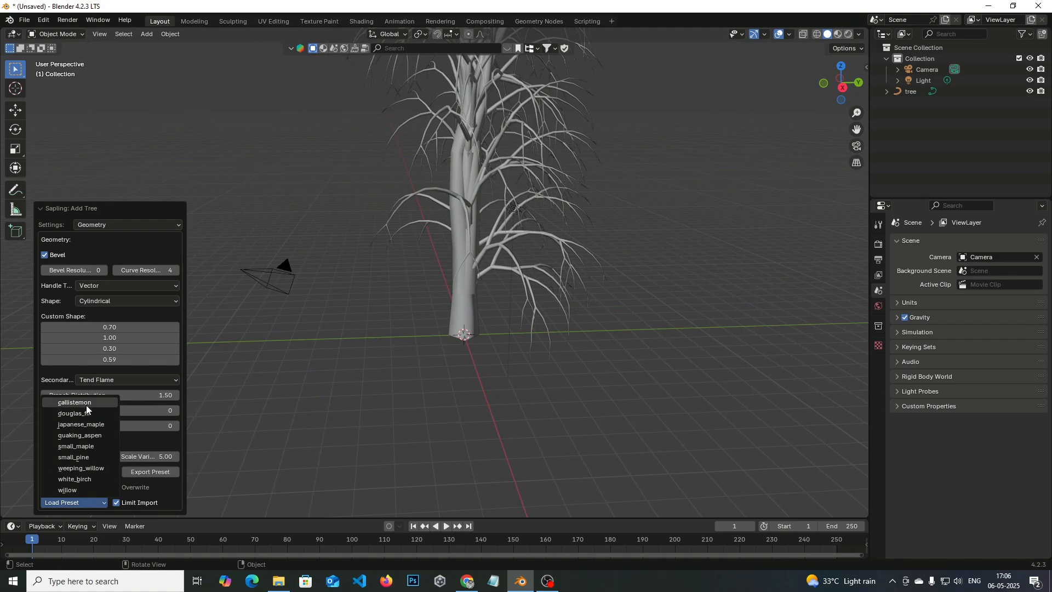
left_click(84, 405)
scroll(585, 263, "up", 3)
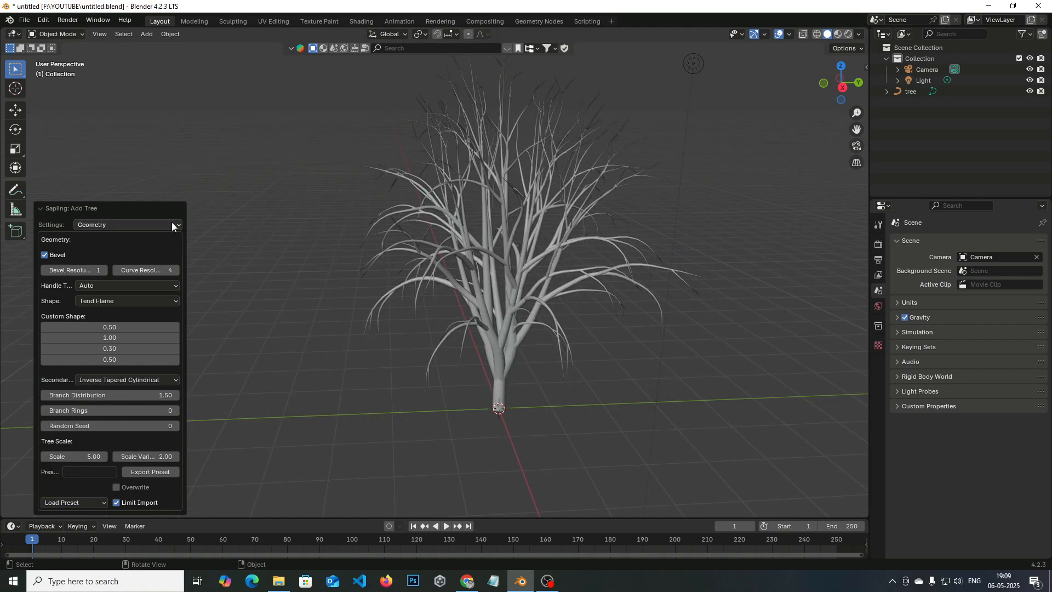
- Set the Ratio in the tree's Branch Radius settings to 0.03
left_click(171, 225)
left_click(149, 250)
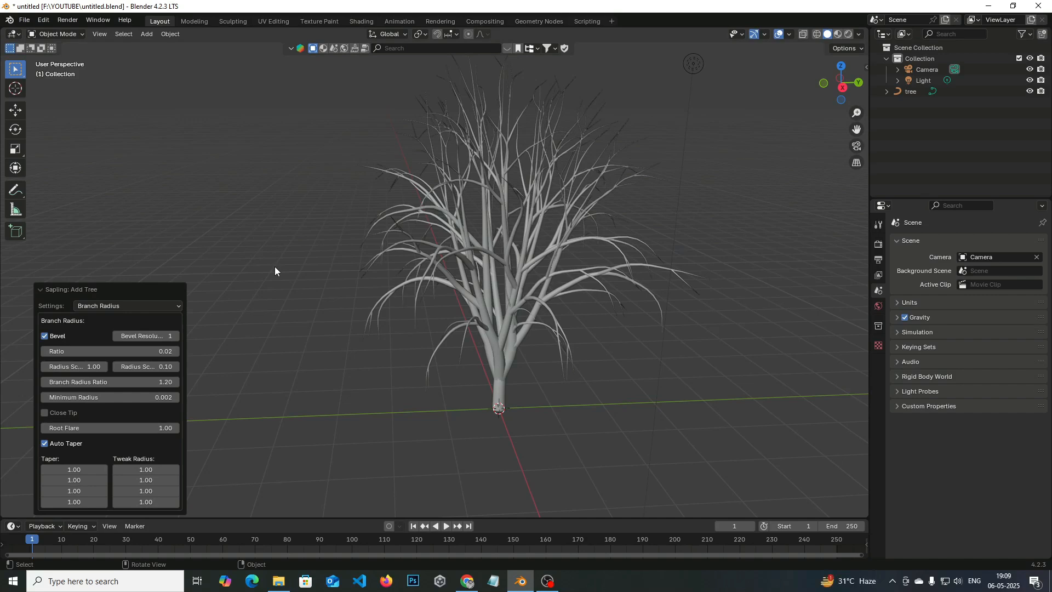
left_click_drag(140, 350, 176, 350)
left_click(155, 348)
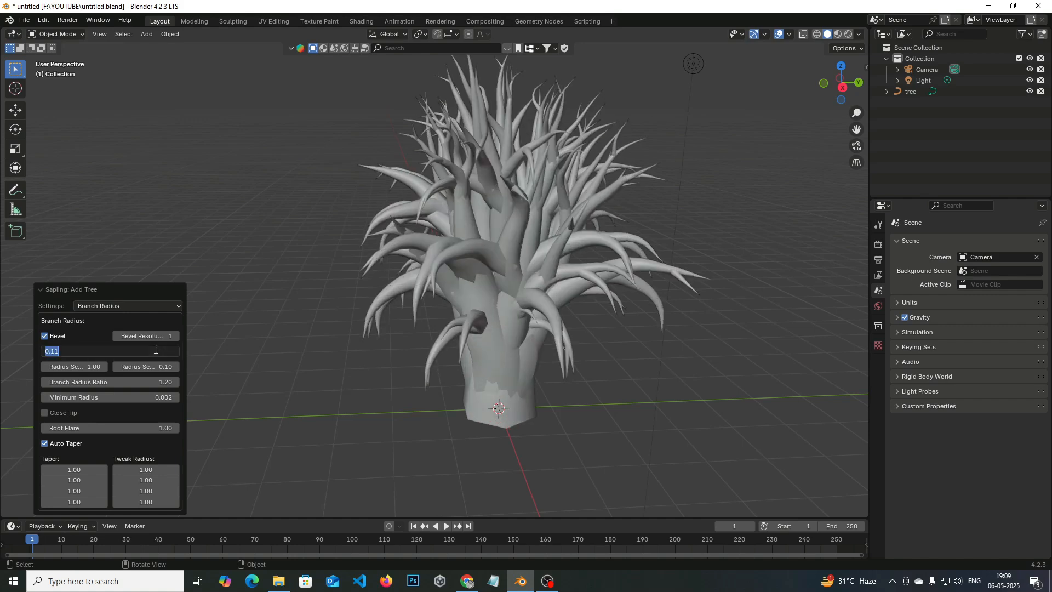
type("0.03")
key("Return")
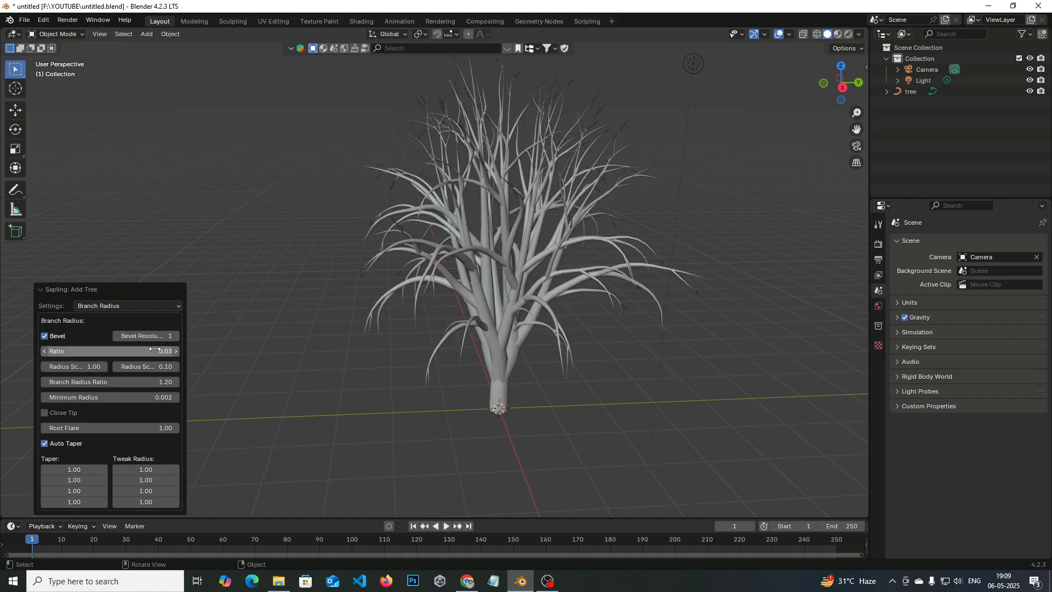
- Set the Levels in the tree's Branch Splitting settings to 3
left_click(175, 307)
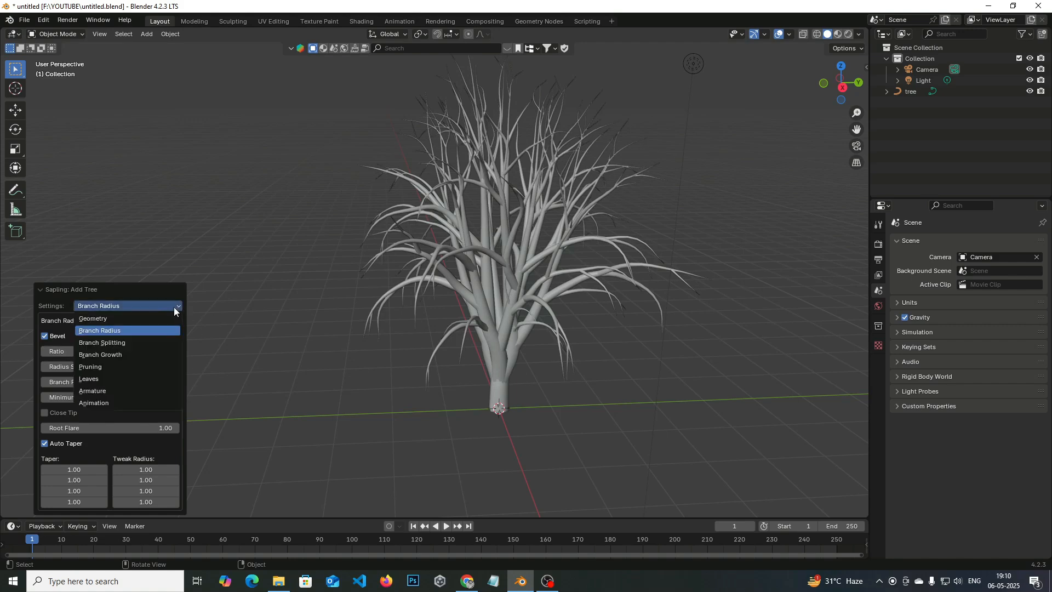
left_click(133, 341)
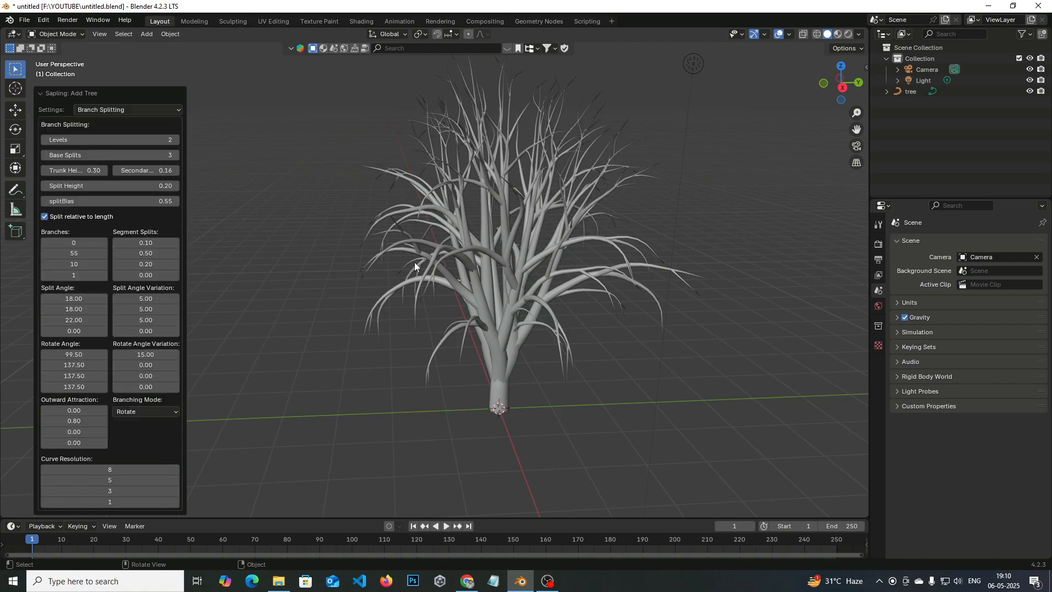
left_click(176, 140)
left_click(177, 139)
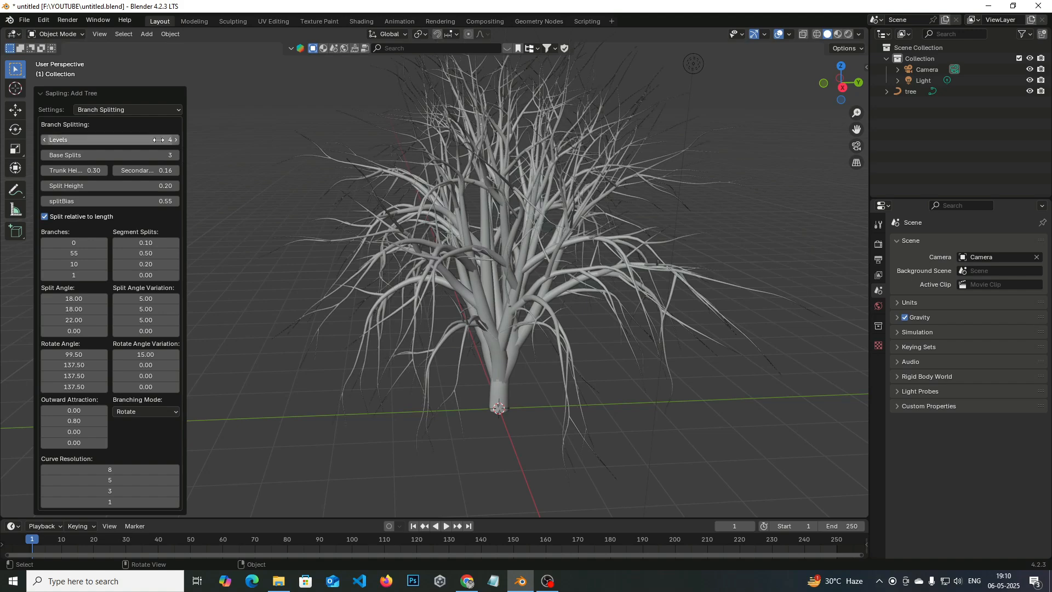
left_click(159, 140)
type("3")
key("Return")
- Set the Leaves count to 10 in the sapling tree's Leaves settings and show the leaves
left_click(170, 113)
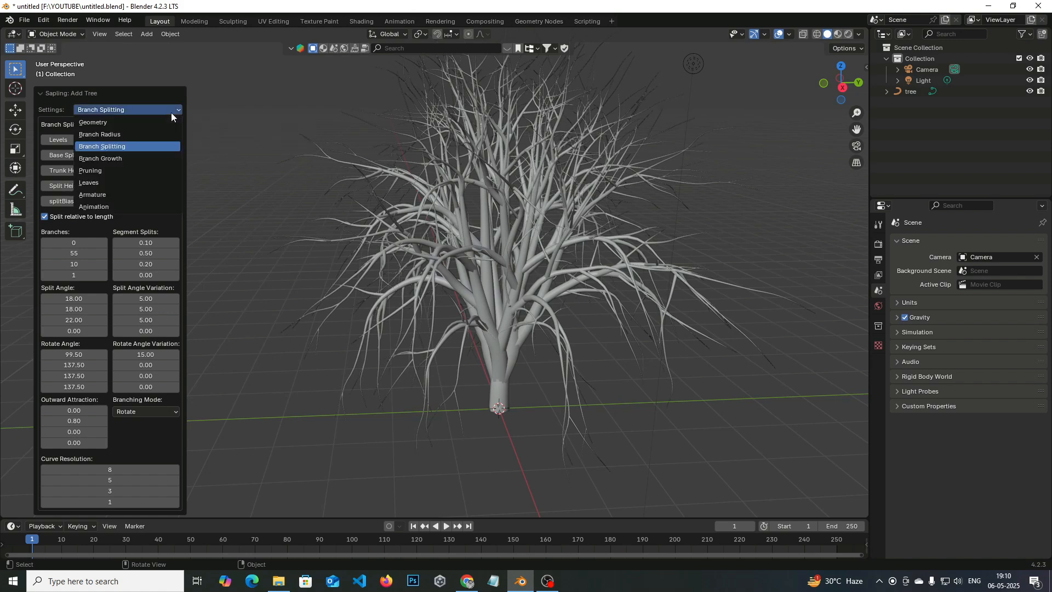
left_click(126, 182)
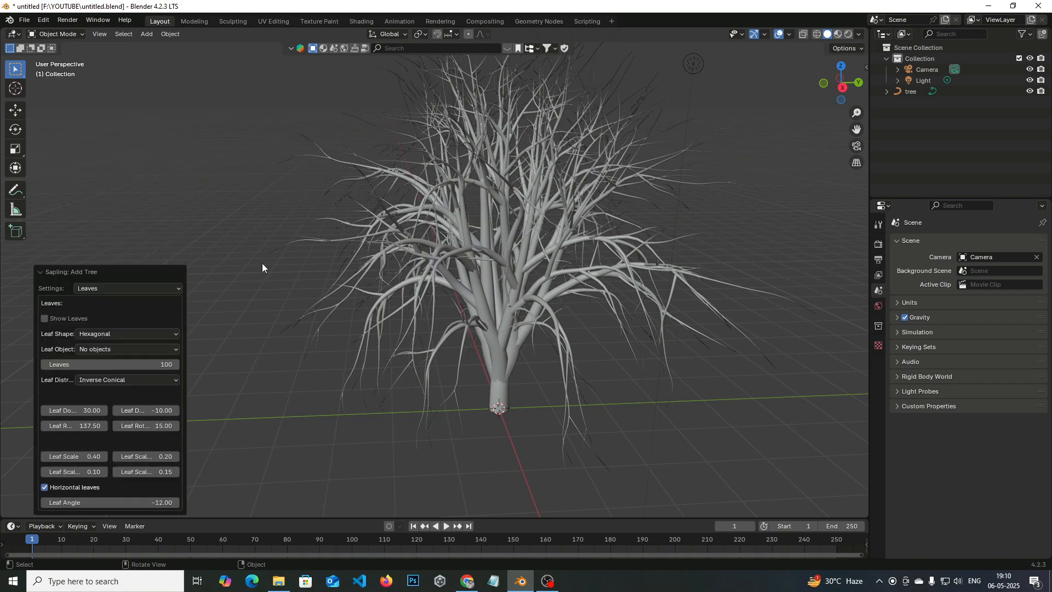
left_click(95, 364)
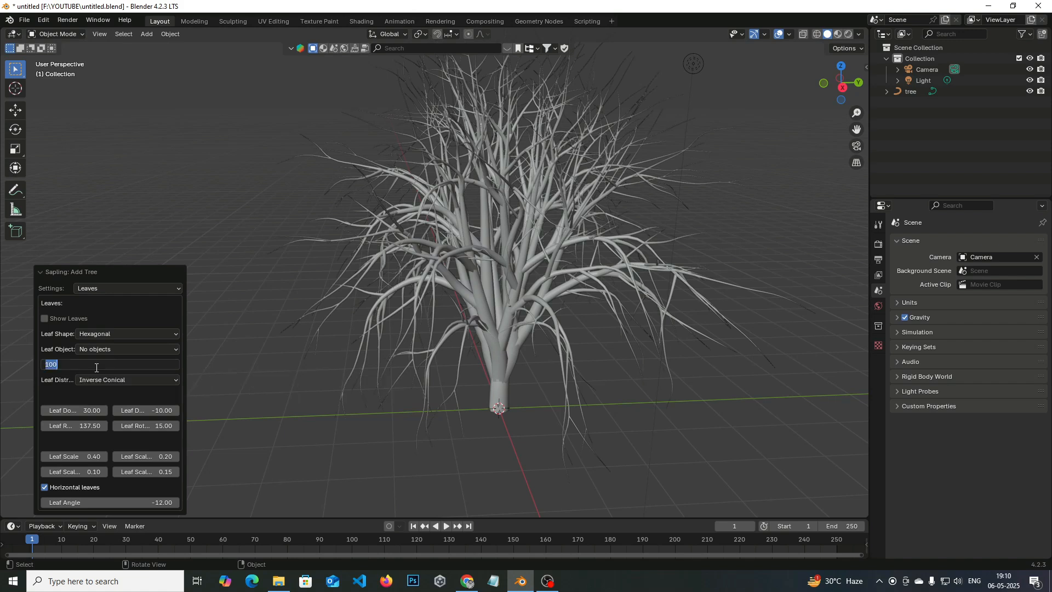
type("10")
key("Return")
left_click(44, 319)
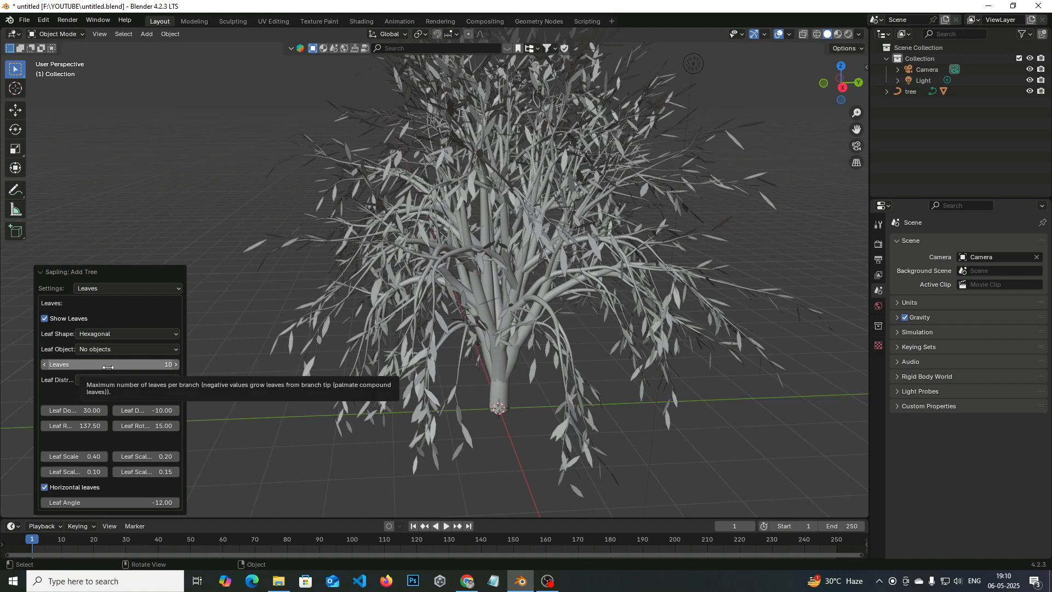
- Raise the sapling tree's maximum number of leaves per branch to 25
left_click(175, 364)
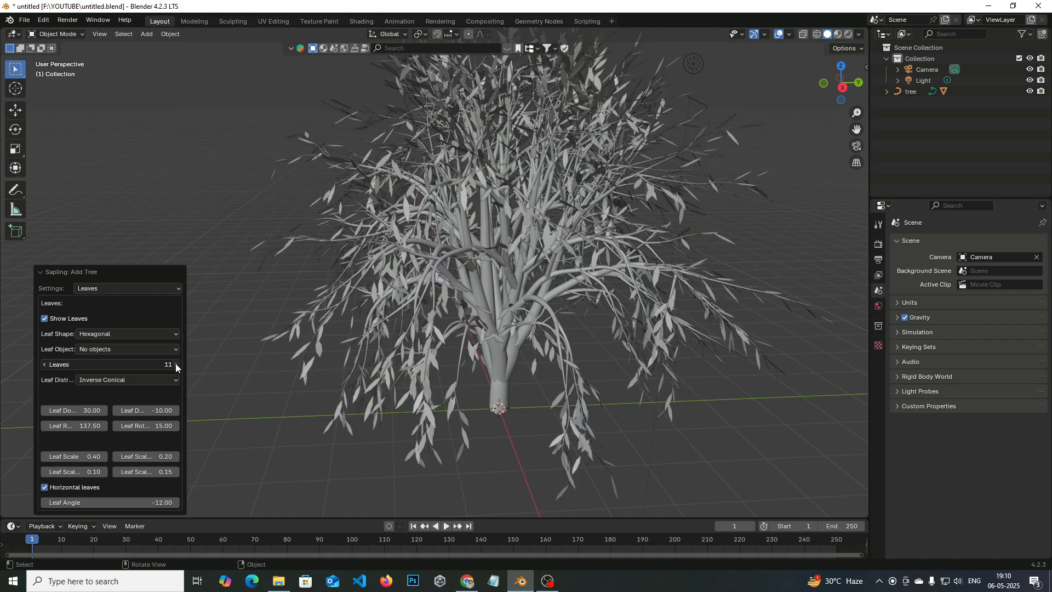
left_click(142, 364)
type("25")
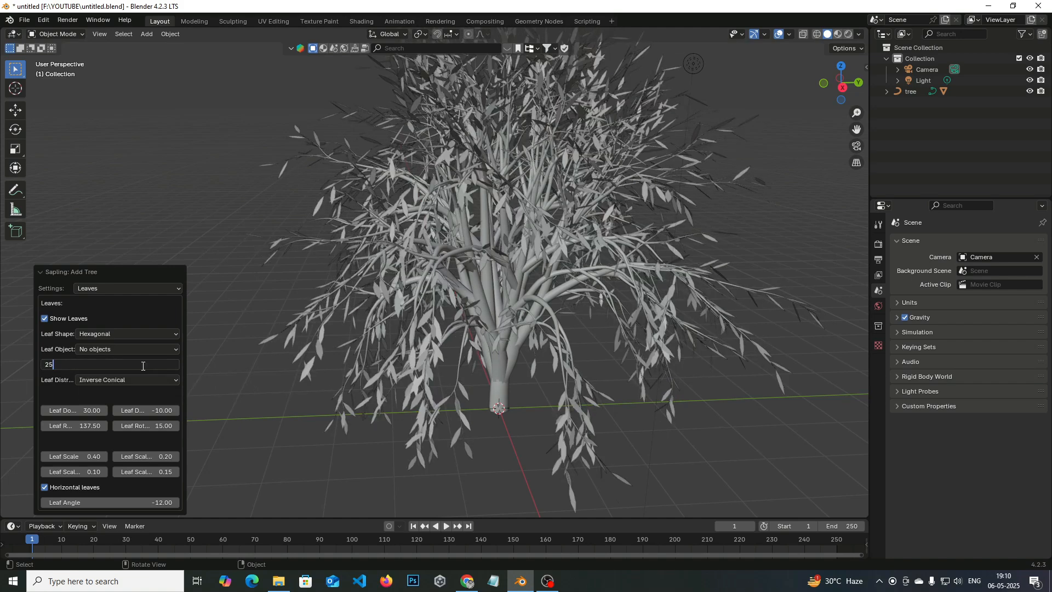
key("Return")
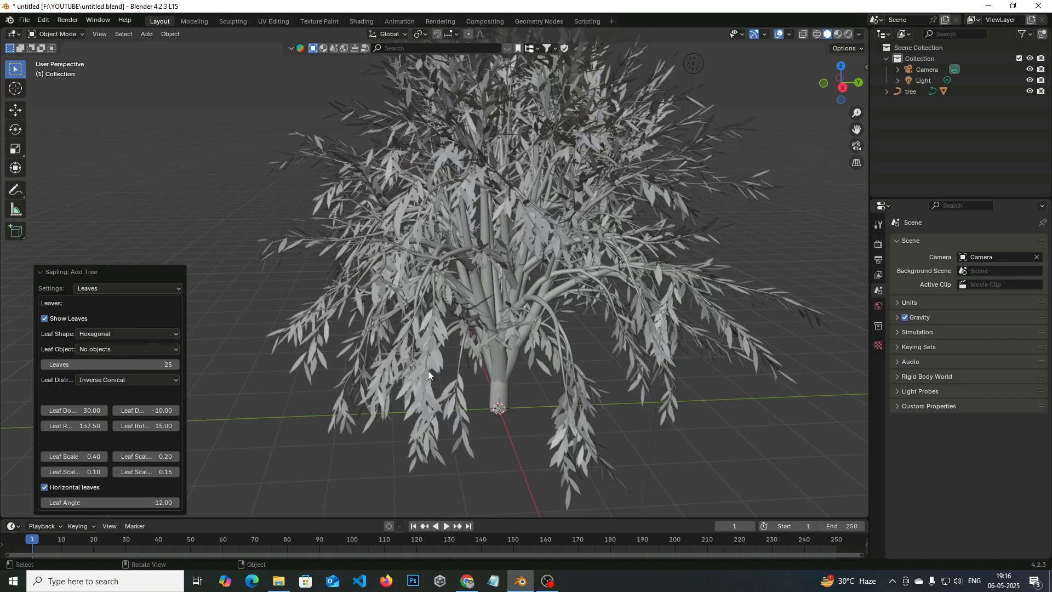
- Open the Curve Resolution value in the sapling tree's Geometry settings for editing
left_click(176, 289)
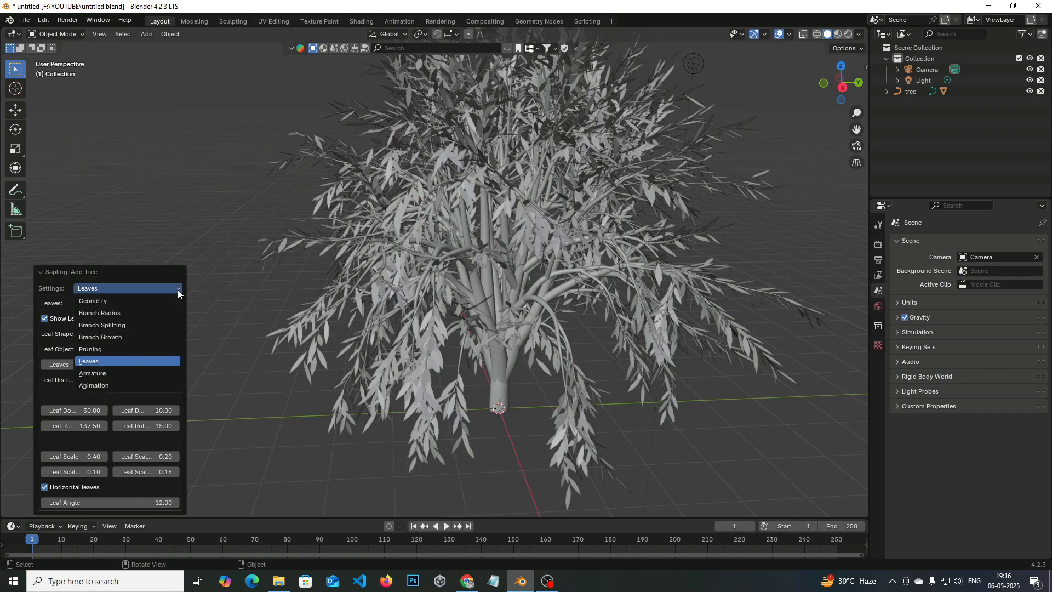
left_click(140, 299)
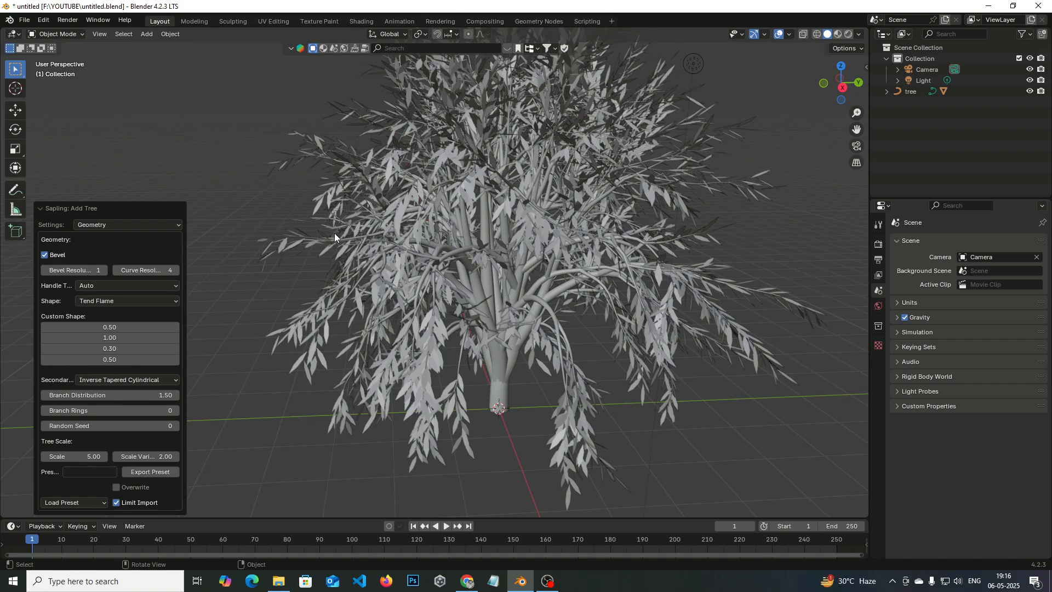
left_click(153, 269)
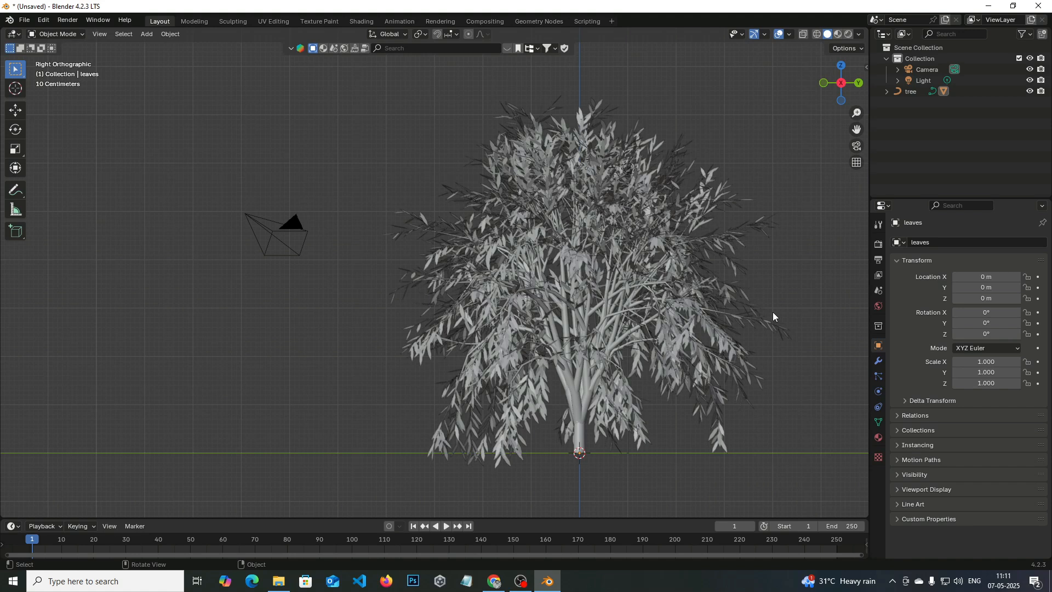
- Select the tree's leaves and turn on the Statistics overlay in the viewport
left_click(519, 406)
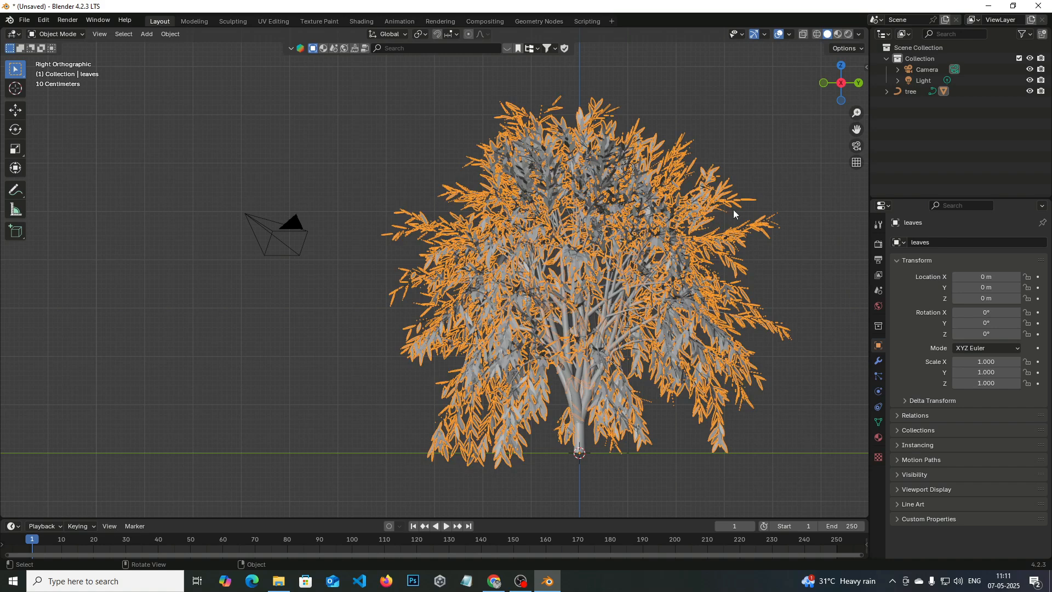
left_click(789, 34)
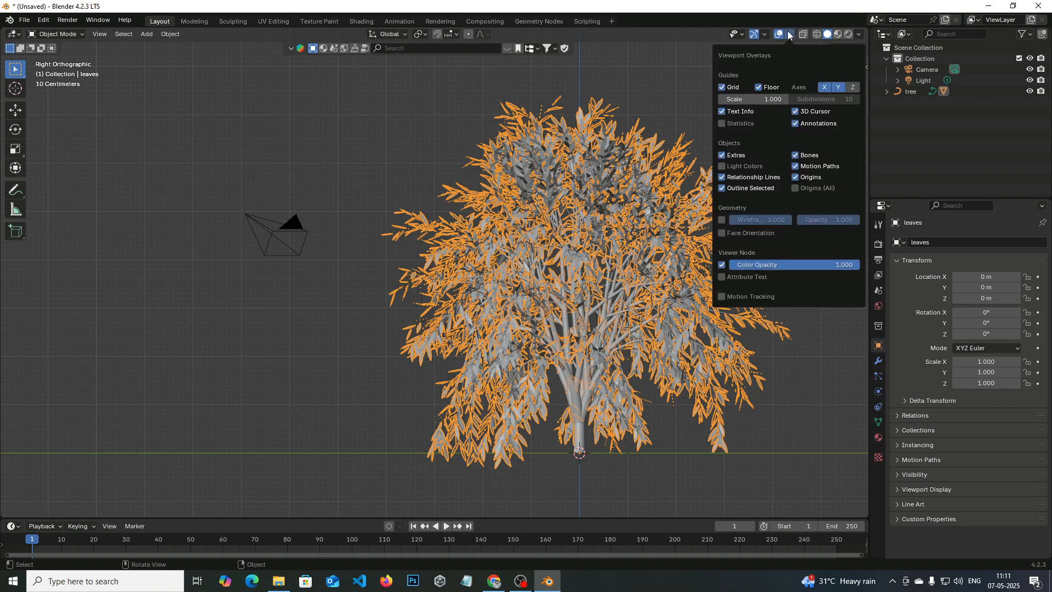
left_click(722, 124)
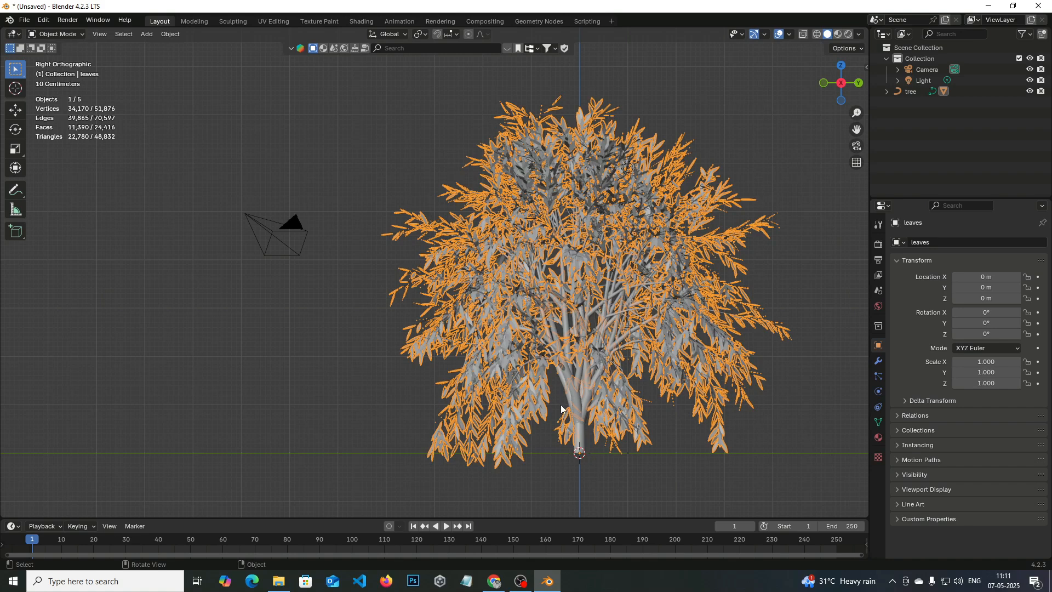
- Add the trunk and branches to the selection and convert the tree curve to a mesh
left_click(582, 428, "shift")
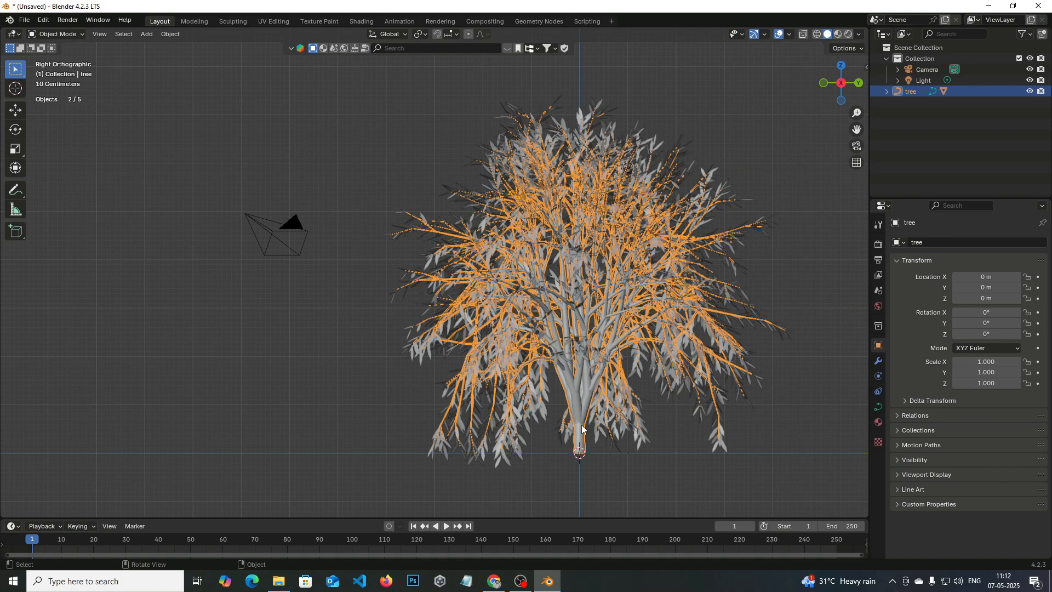
key("F3")
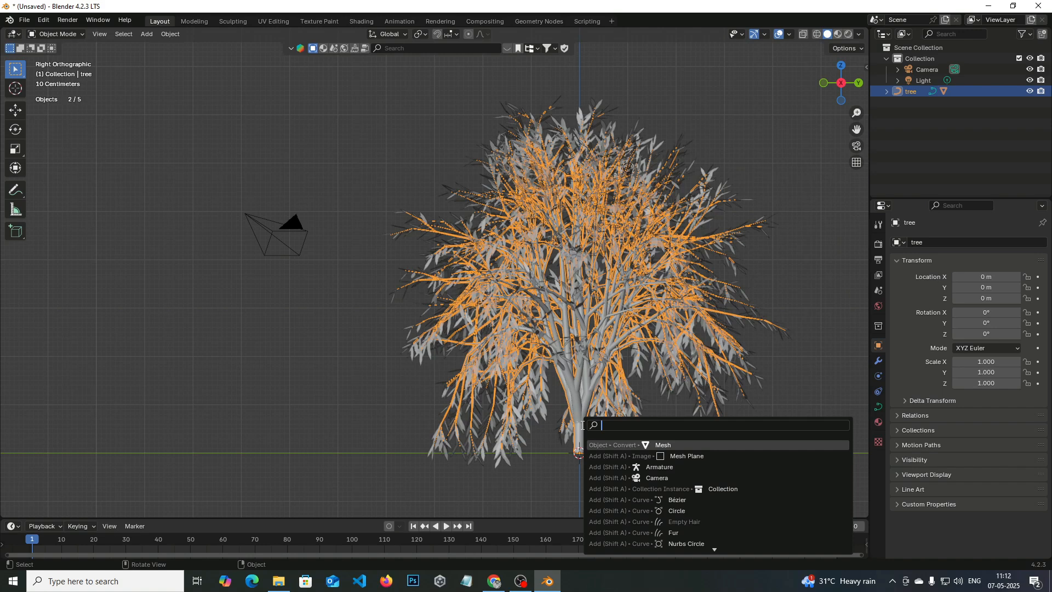
left_click(650, 446)
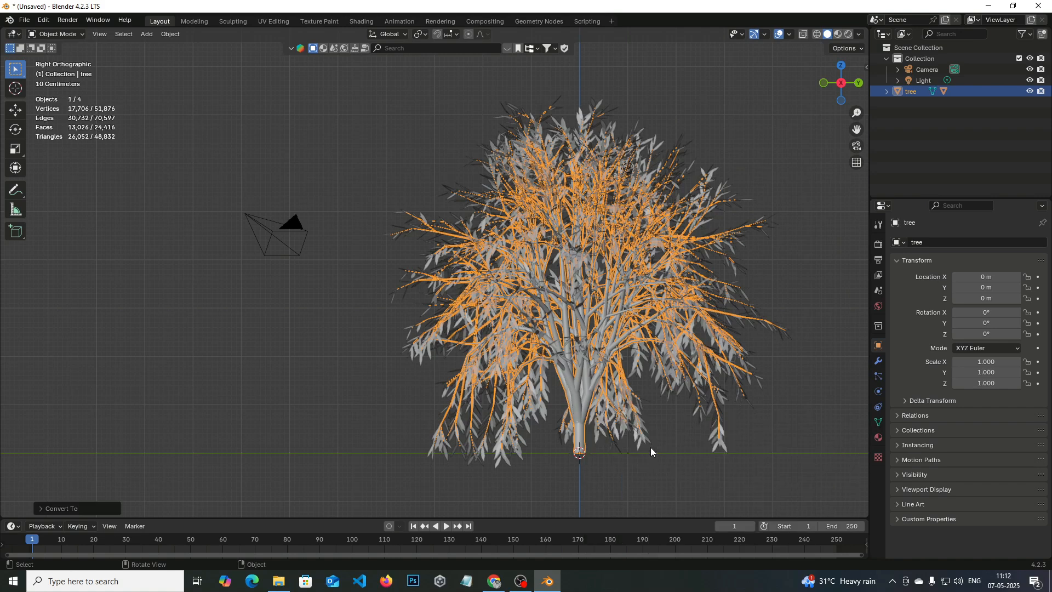
left_click(596, 446)
left_click(579, 436)
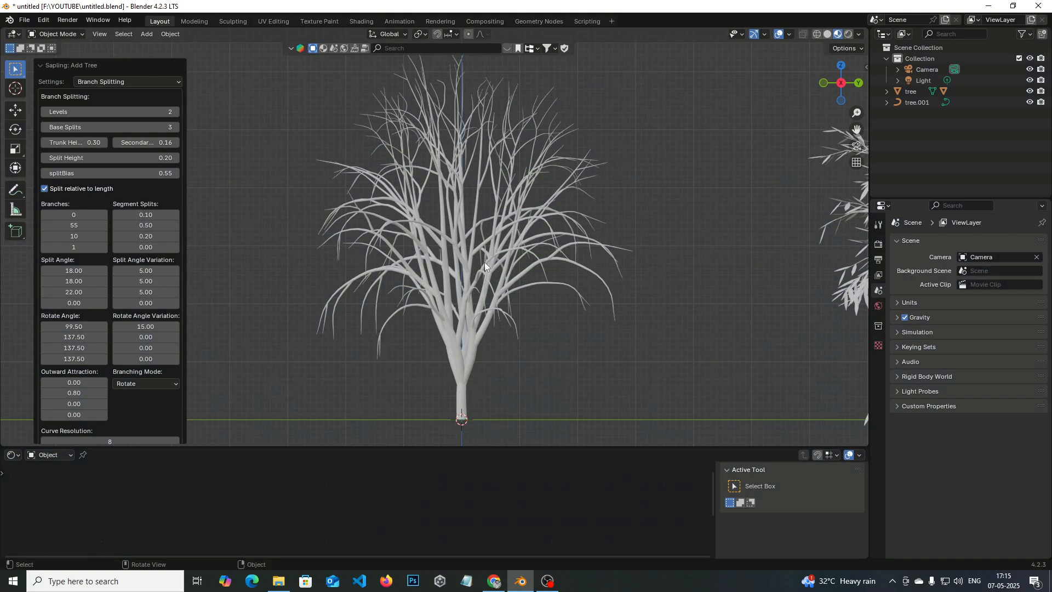
- Lower the Base Splits value by two in the second sapling tree's Branch Splitting settings
left_click(120, 82)
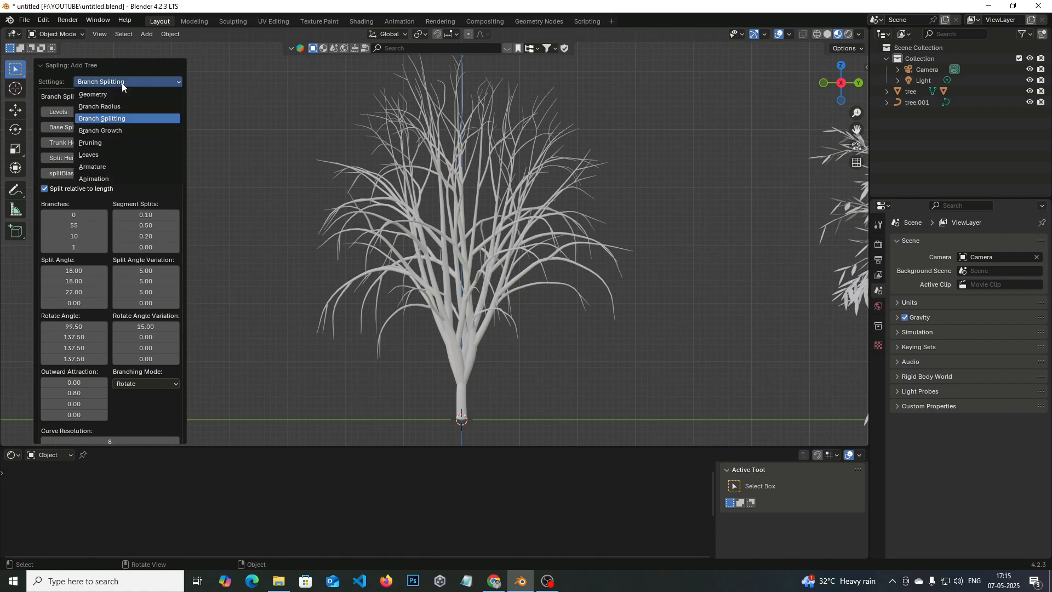
left_click(117, 117)
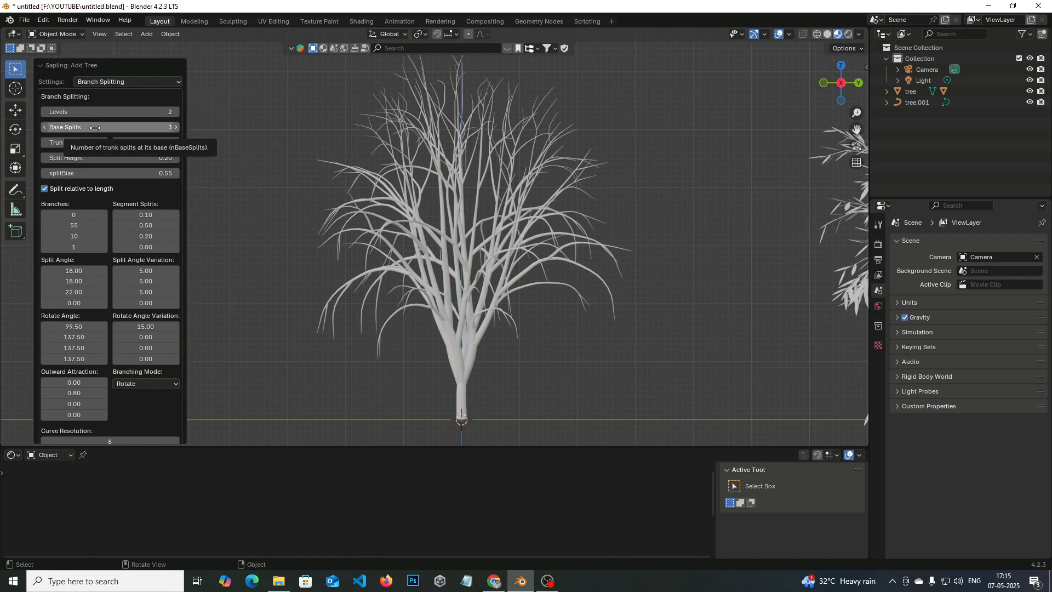
left_click(43, 127)
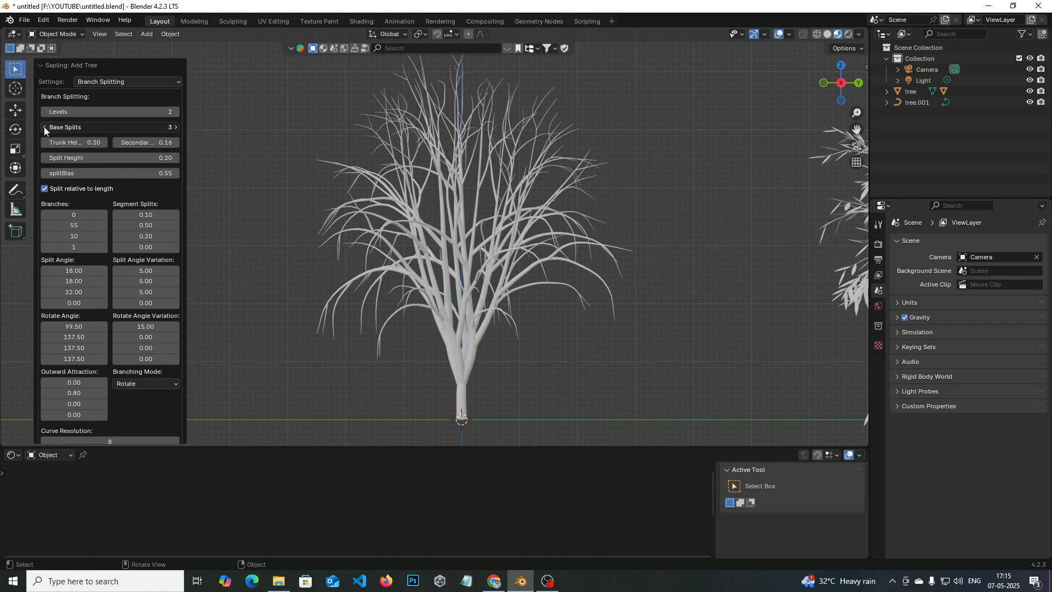
left_click(44, 127)
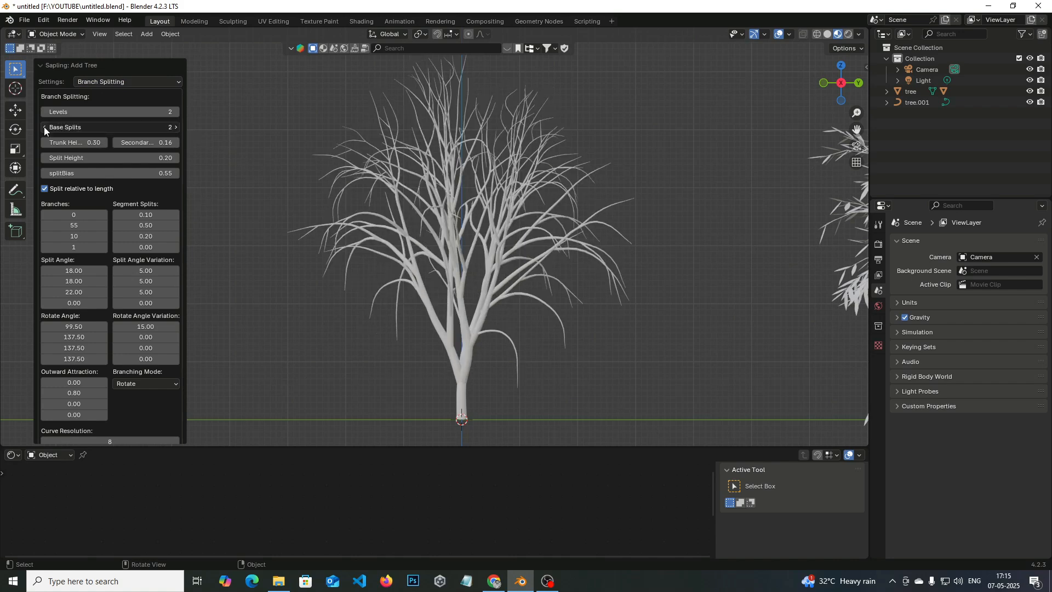
- Set the Curve Resolution to 1 in the second tree's Geometry settings
left_click(121, 82)
left_click(105, 94)
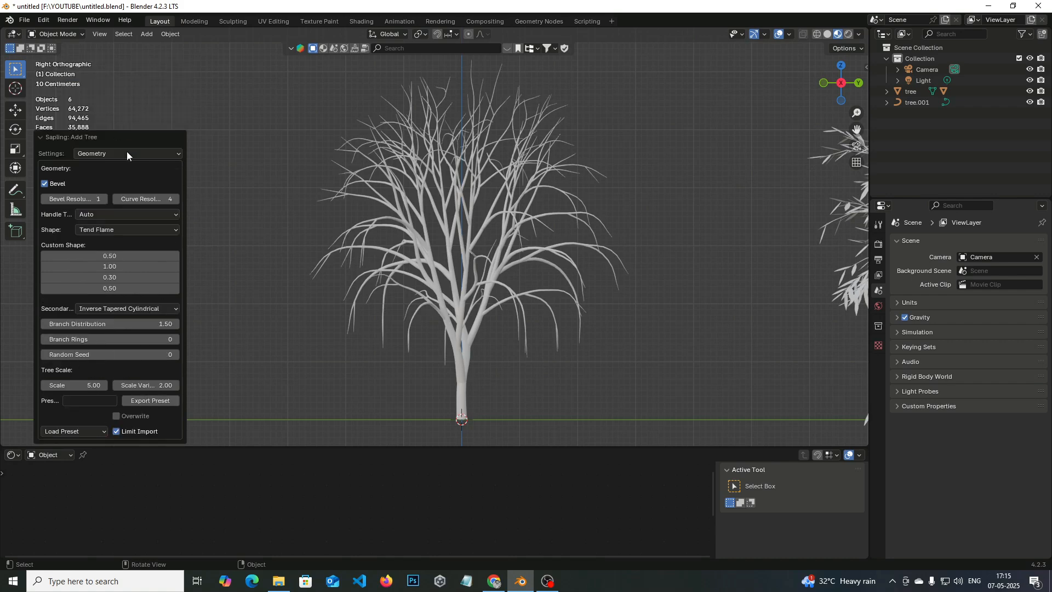
left_click(140, 199)
type("1")
key("Return")
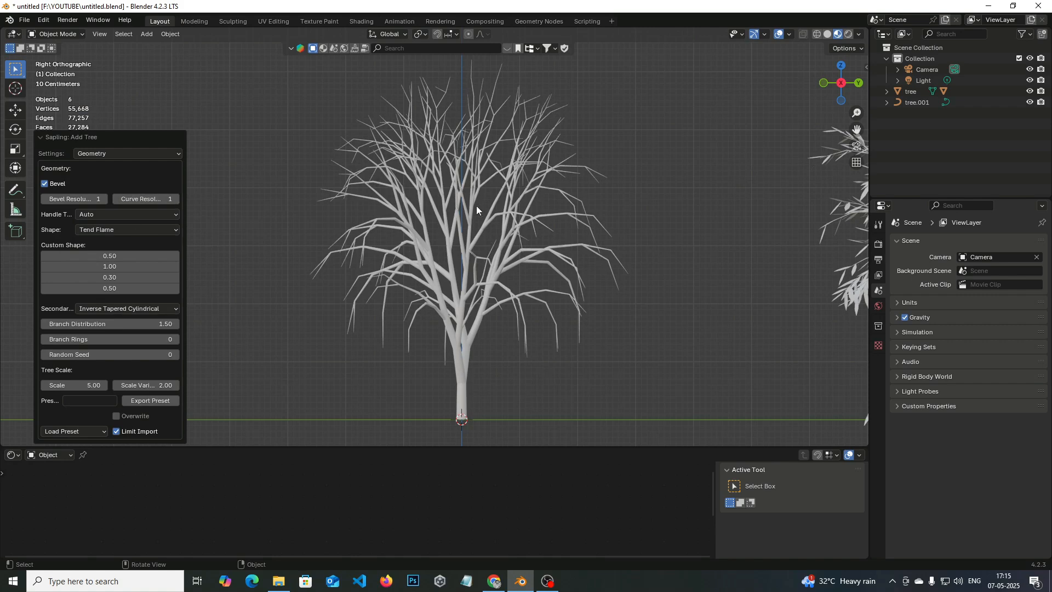
- Select the second tree, tree.001, and convert it from a curve to a mesh
left_click(438, 195)
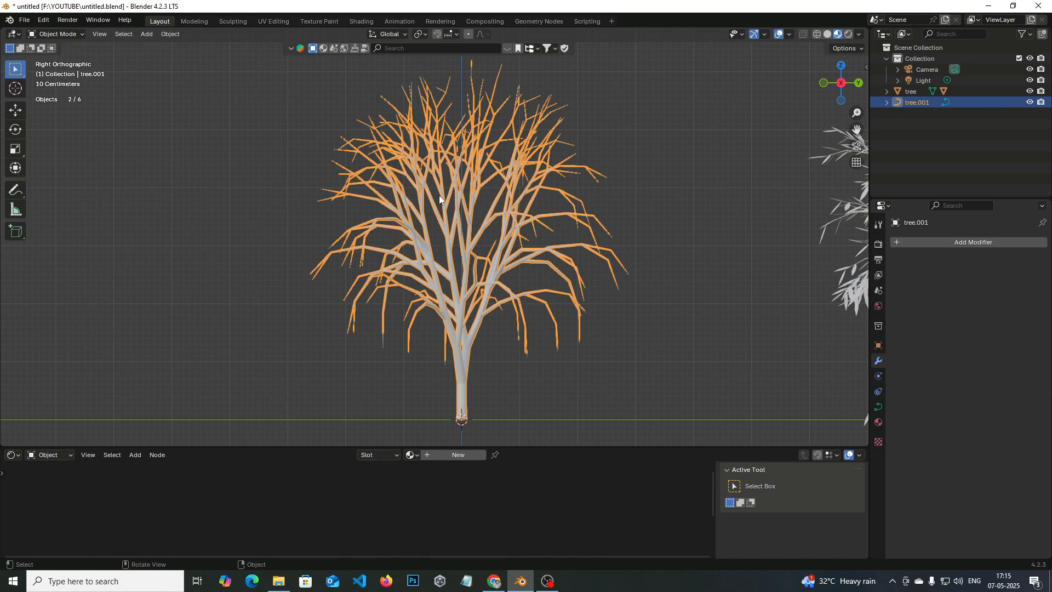
key("F3")
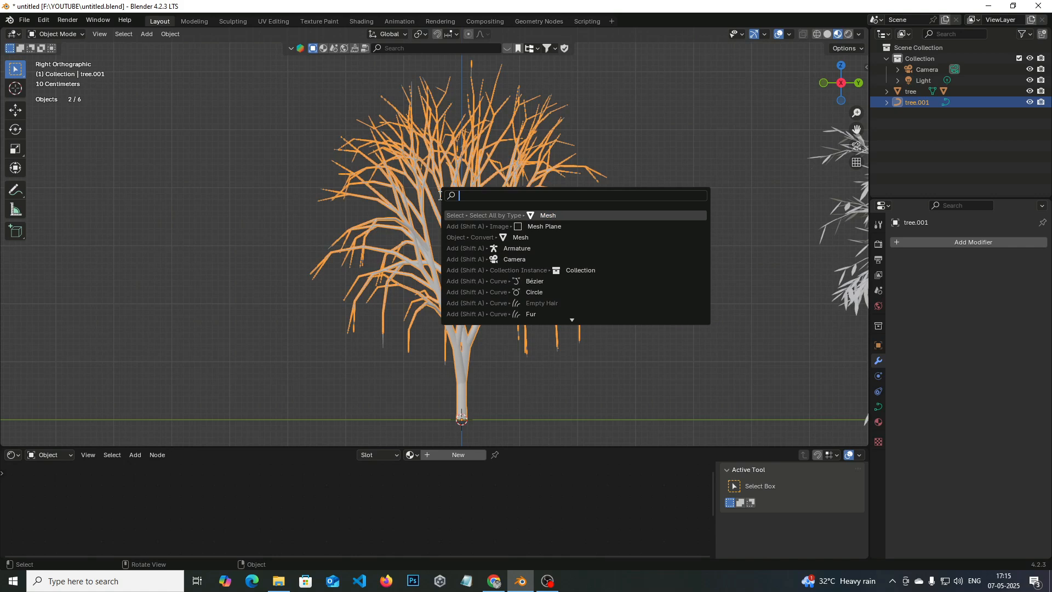
key("Escape")
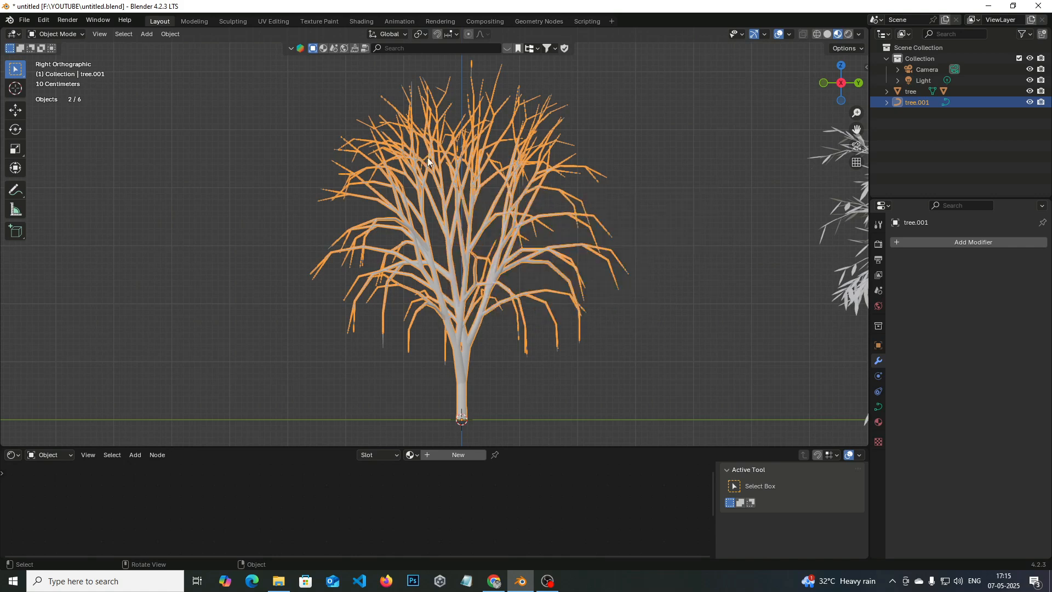
right_click(427, 156)
mouse_move(427, 157)
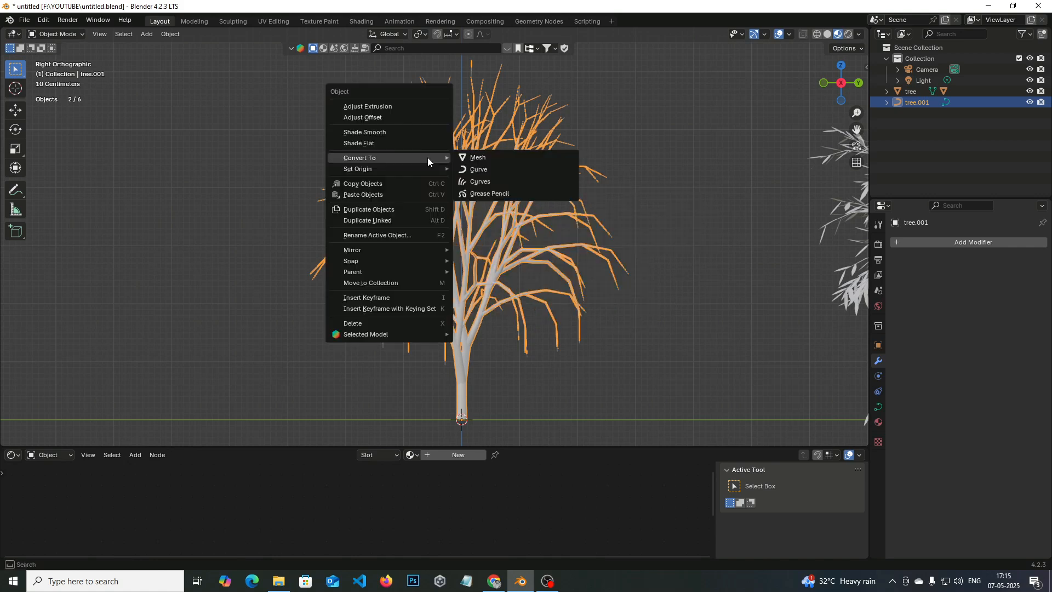
left_click(466, 158)
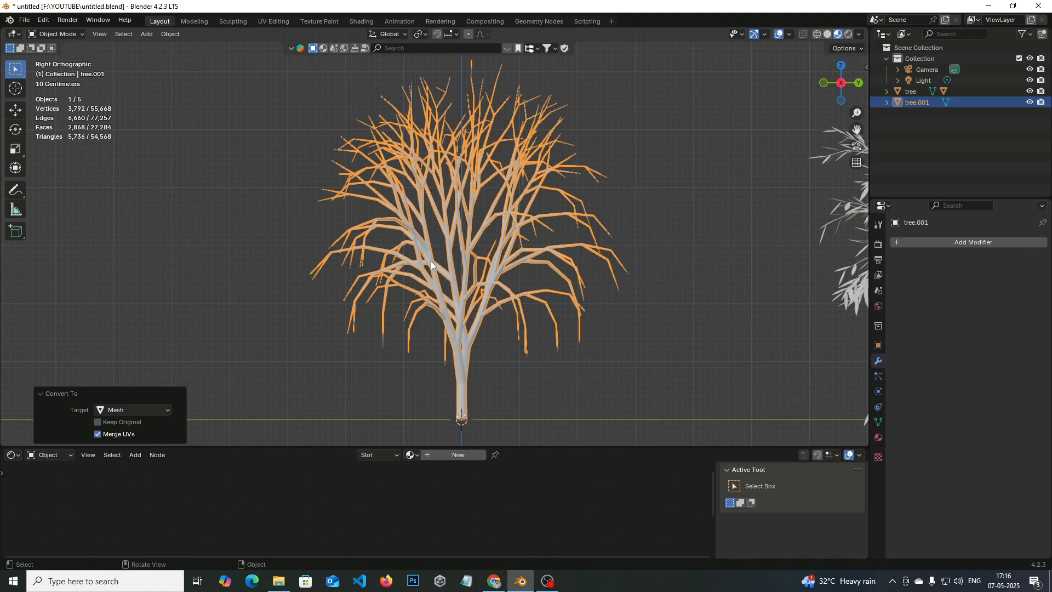
- Merge all vertices of the tree.001 mesh by distance, using a merge distance of 0.0001 m
key("Tab")
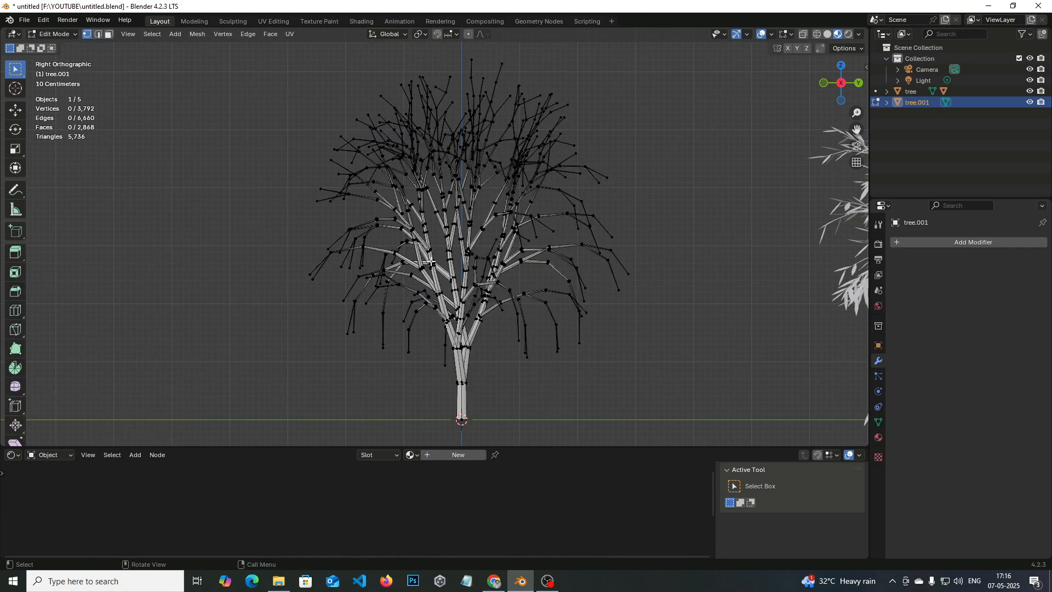
key("a")
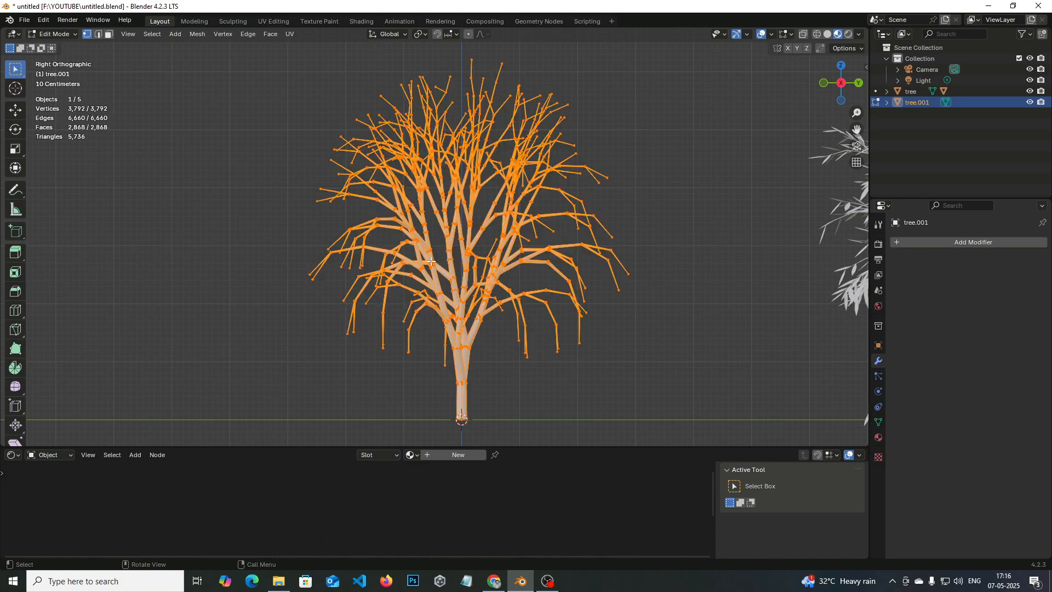
key("m")
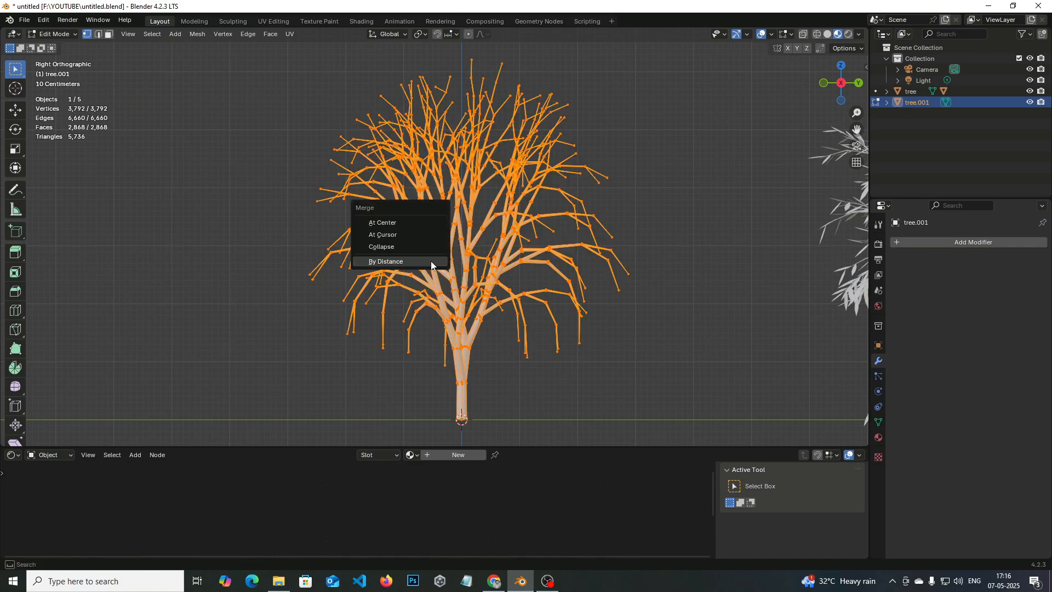
left_click(431, 263)
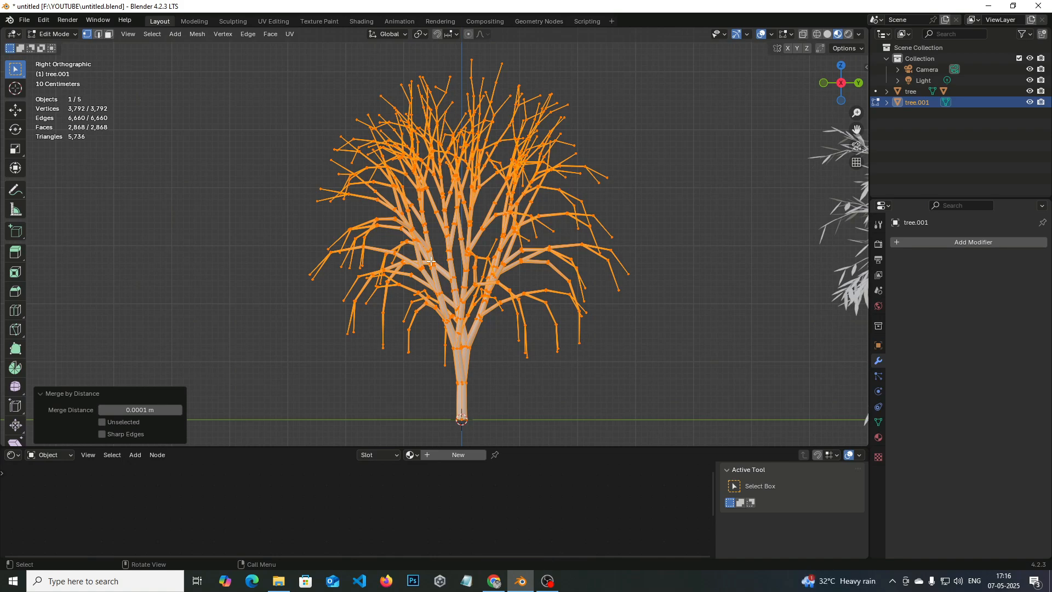
key("Tab")
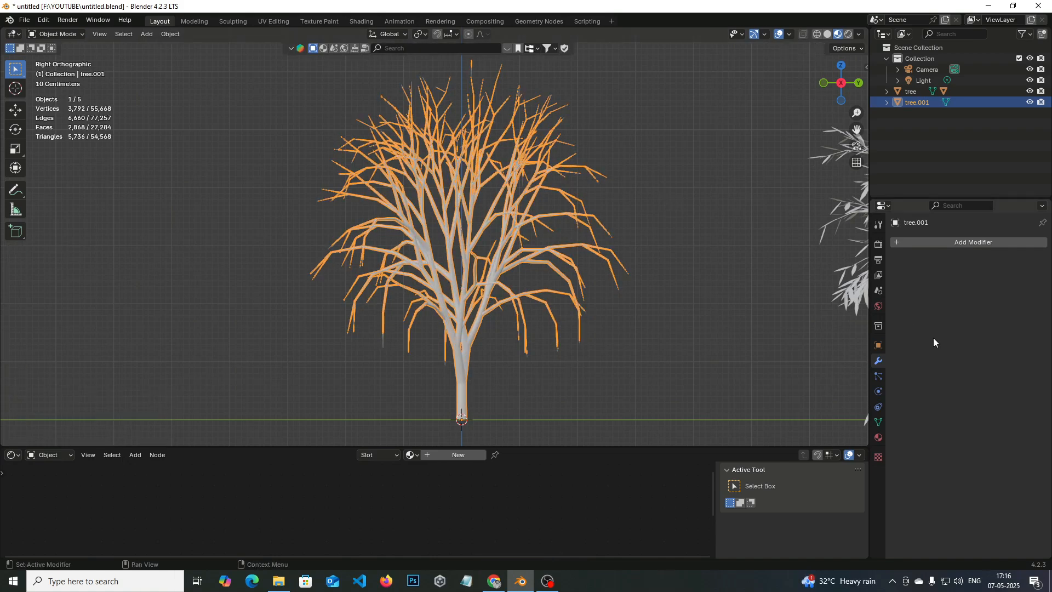
- Add a Decimate modifier to the tree.001 mesh
left_click(939, 241)
left_click(939, 239)
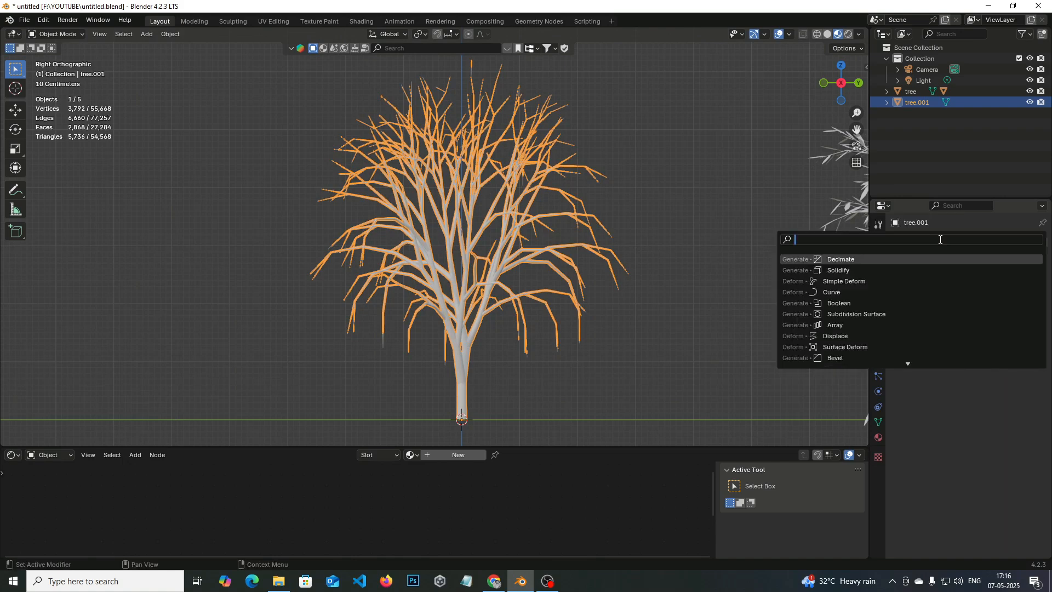
left_click(873, 259)
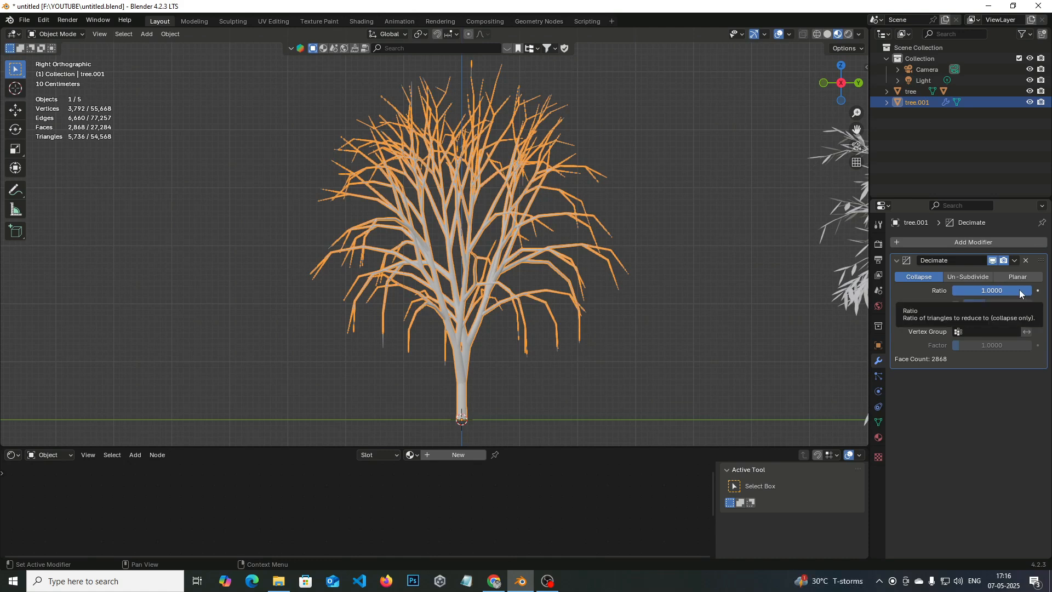
- Set the Decimate ratio to 0.45 on tree.001 and apply the modifier
left_click_drag(1020, 293, 992, 294)
left_click(992, 293)
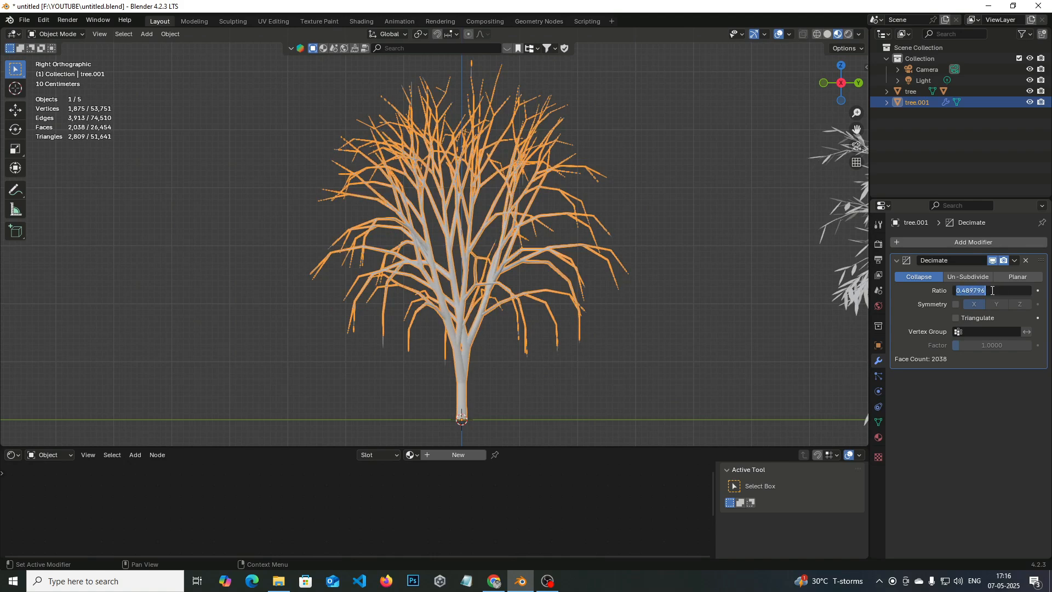
type("0.45")
key("Return")
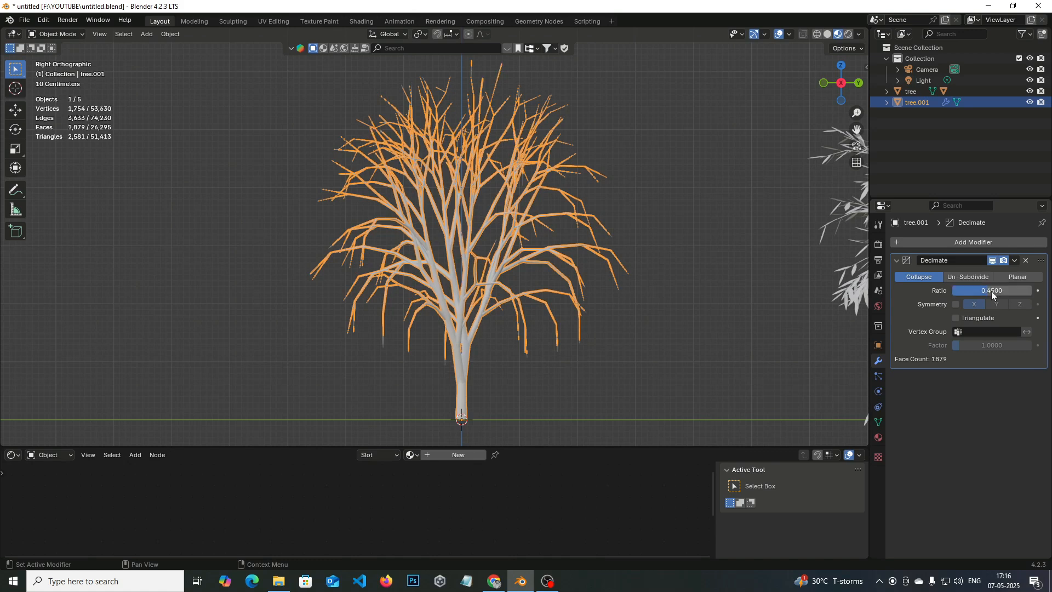
left_click(1014, 260)
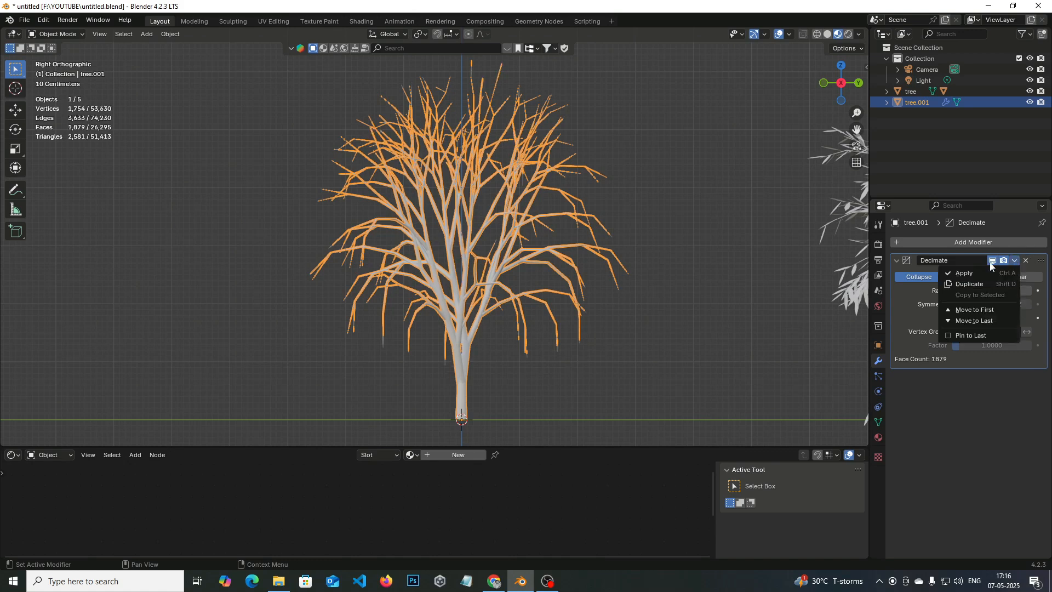
left_click(964, 273)
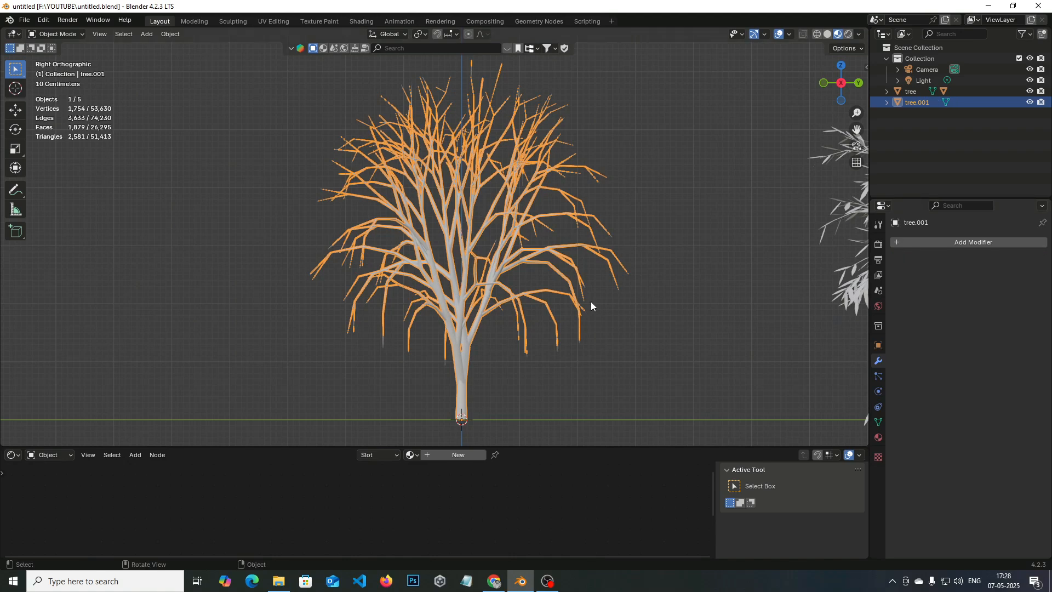
- In Edit Mode, clear the selection and circle-select the outer branch vertices around the tree.001 crown from the right view
key("Tab")
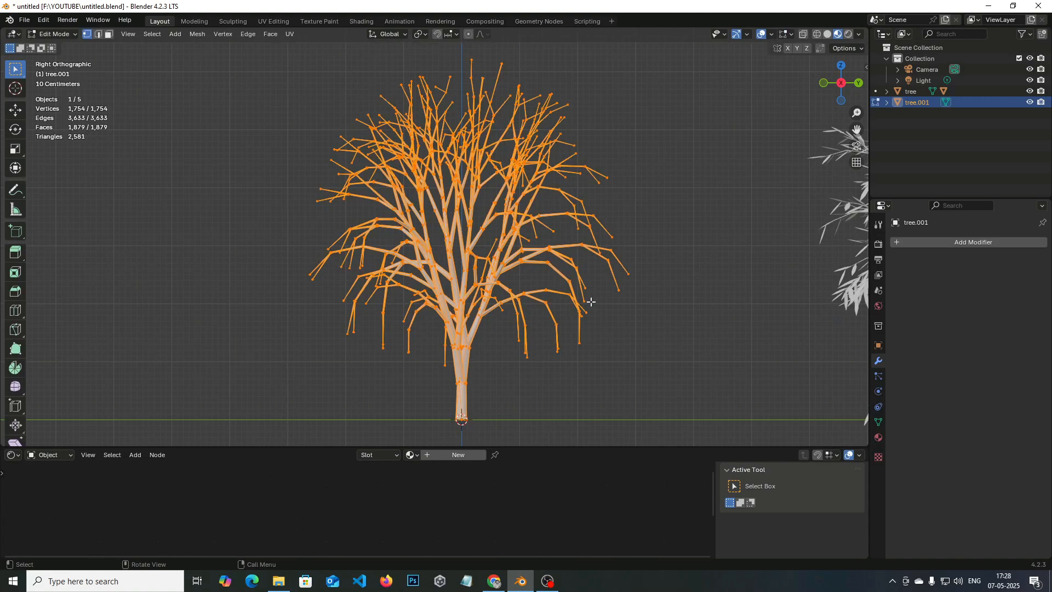
key("alt+a")
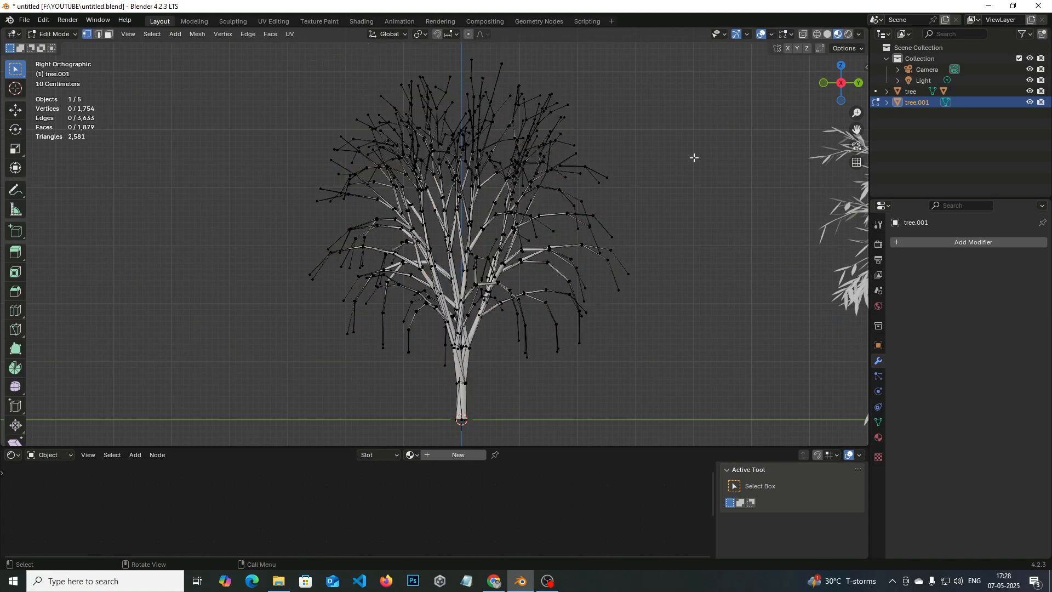
key("c")
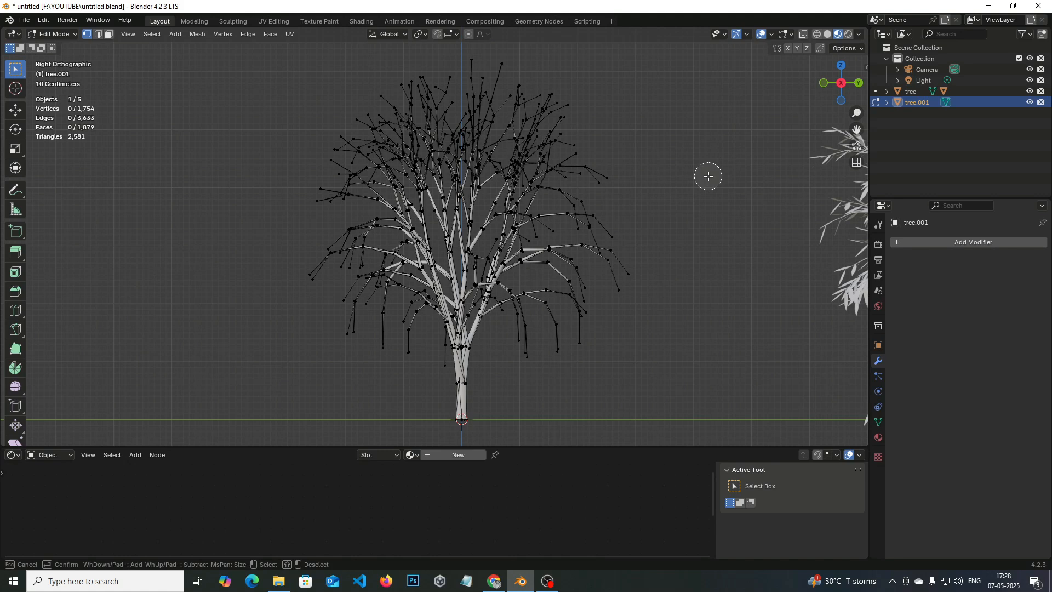
scroll(708, 176, "down", 5)
scroll(708, 176, "up", 7)
scroll(709, 176, "down", 3)
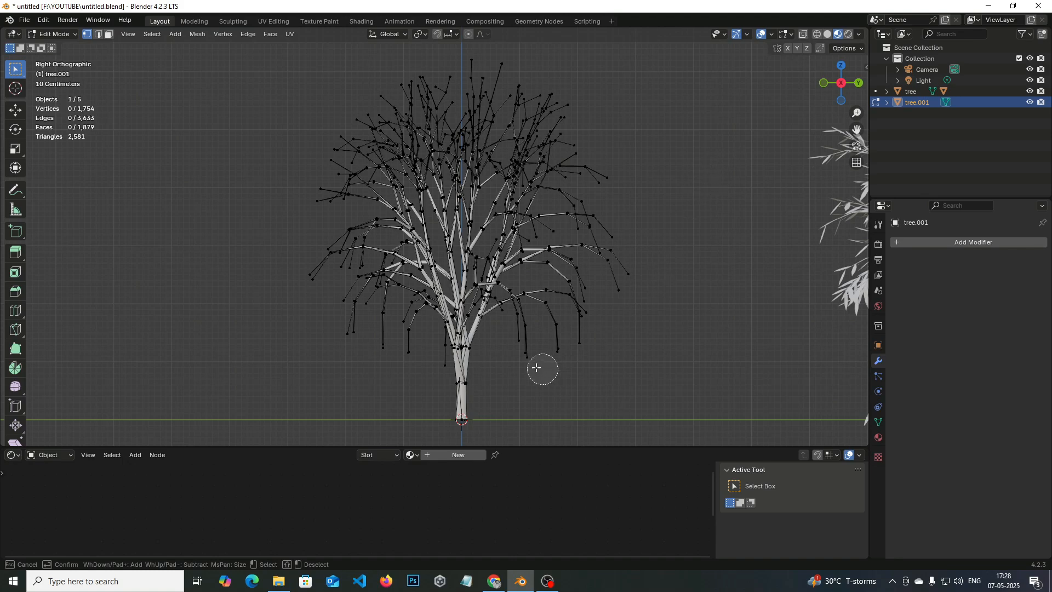
mouse_move(535, 367)
left_mouse_down()
mouse_move(519, 335)
mouse_move(570, 336)
mouse_move(587, 287)
mouse_move(615, 265)
mouse_move(590, 223)
mouse_move(586, 165)
mouse_move(513, 87)
mouse_move(414, 82)
mouse_move(336, 167)
mouse_move(330, 300)
mouse_move(406, 340)
mouse_move(349, 250)
mouse_move(379, 311)
mouse_move(419, 356)
mouse_move(399, 345)
mouse_move(363, 162)
mouse_move(419, 129)
mouse_move(482, 156)
mouse_move(494, 121)
mouse_move(413, 100)
left_mouse_up()
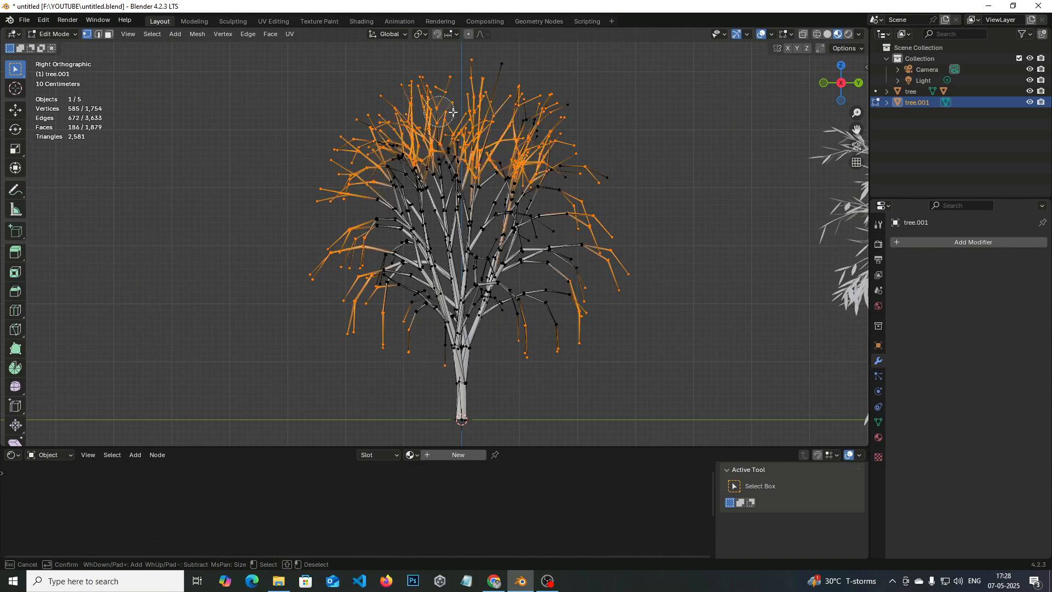
- Add missed outer branch vertices to the selection with Circle Select from an angled view of the tree
key("Escape")
middle_click_drag(702, 245, 581, 251)
key("c")
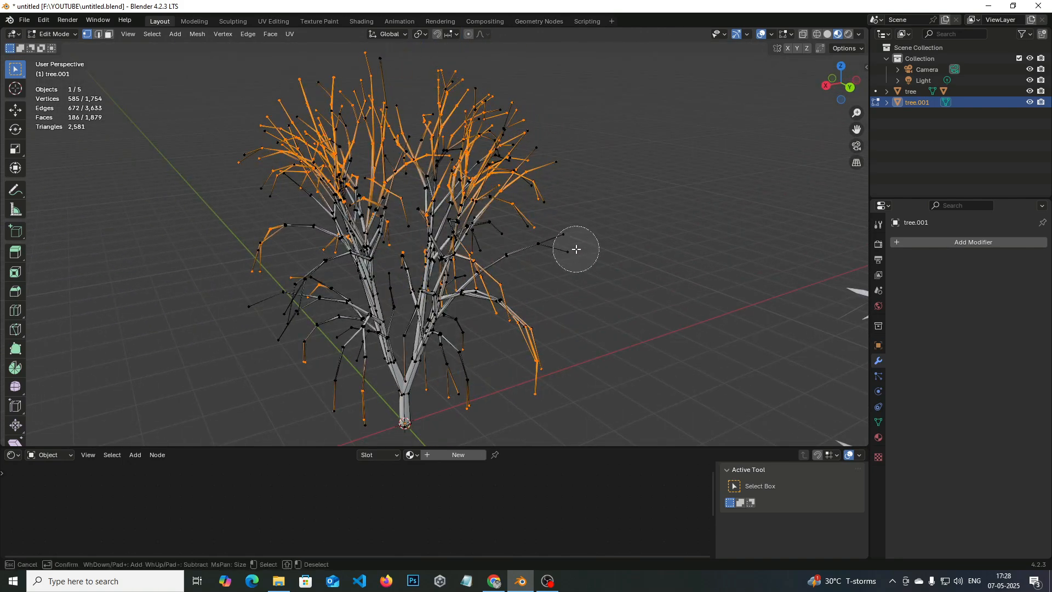
mouse_move(575, 246)
left_mouse_down()
mouse_move(569, 236)
mouse_move(508, 255)
left_mouse_up()
key("Escape")
middle_click_drag(576, 302, 600, 283)
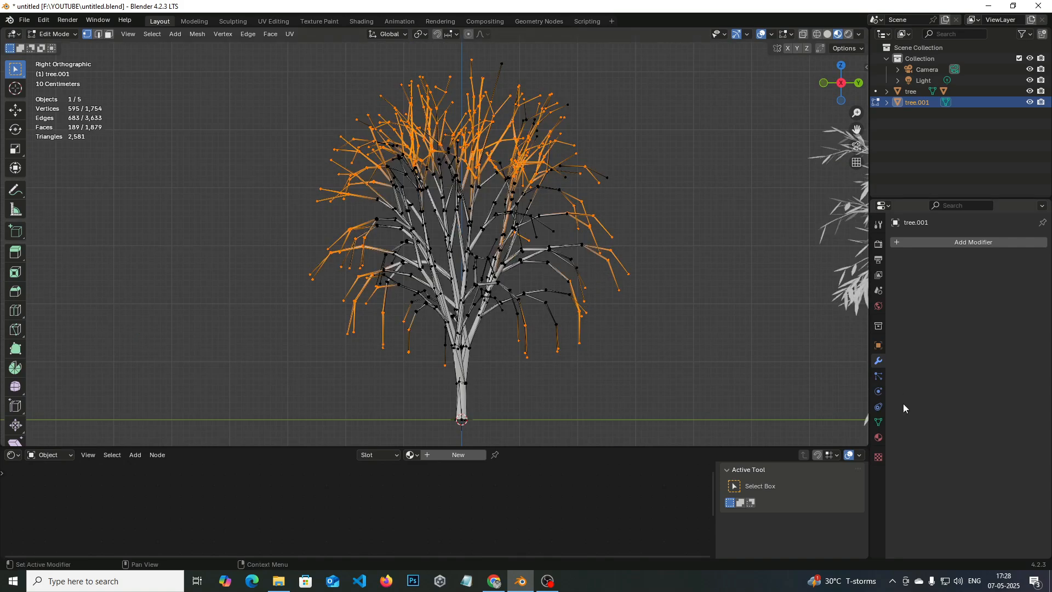
- Create a vertex group named "leaves portion", assign the selected branch vertices to it, and return to Object Mode
left_click(879, 422)
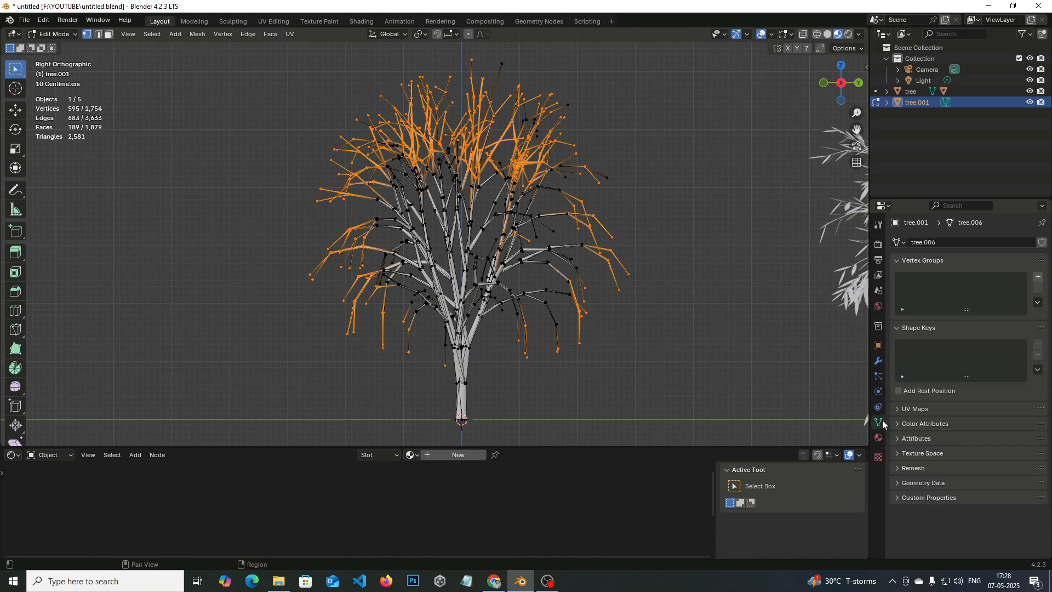
left_click(1037, 277)
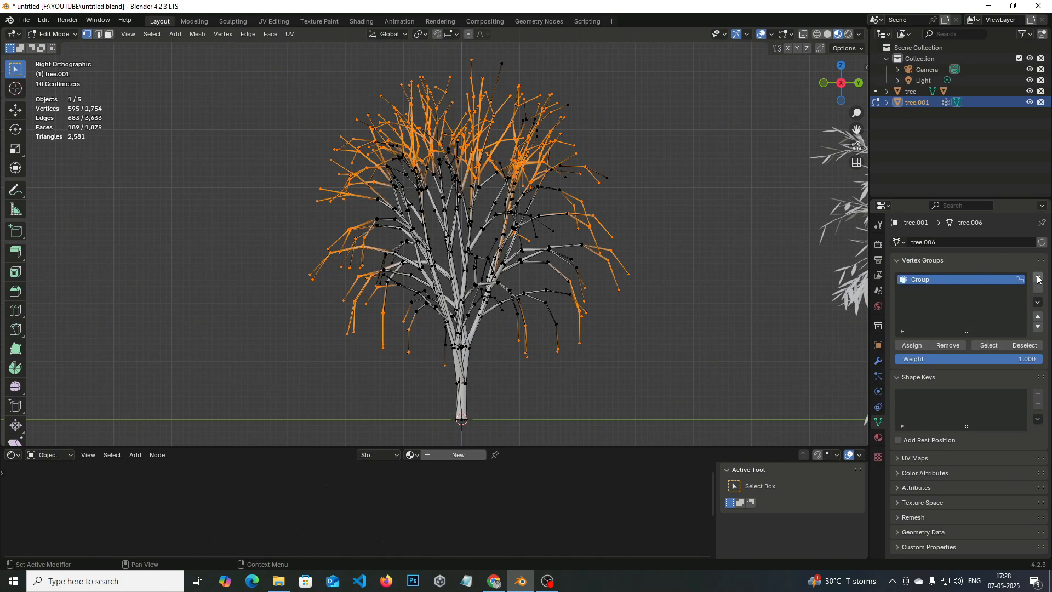
double_click(941, 280)
type("leaves portion")
left_click(910, 345)
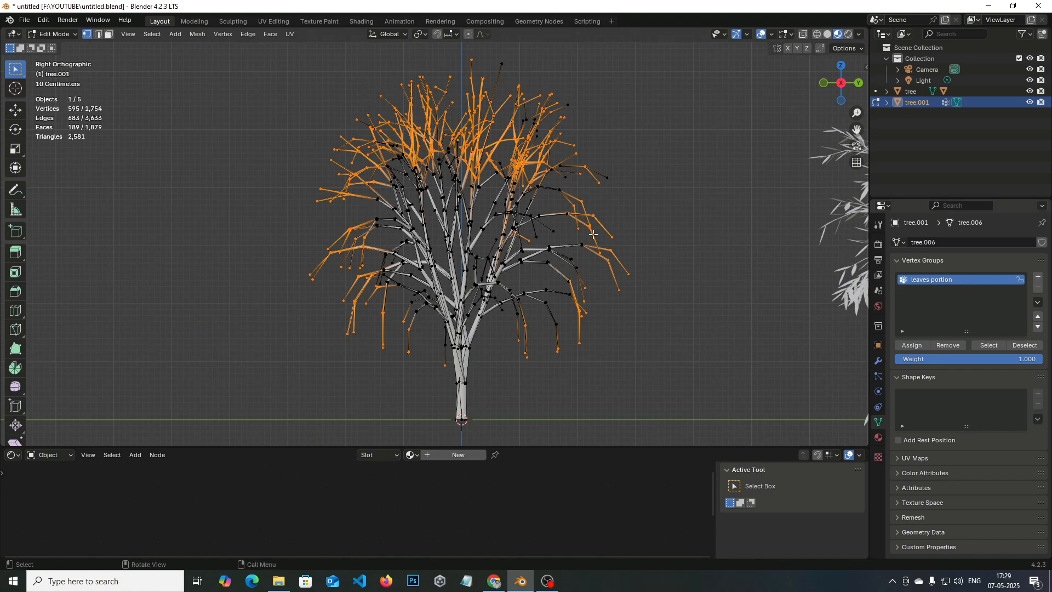
key("Tab")
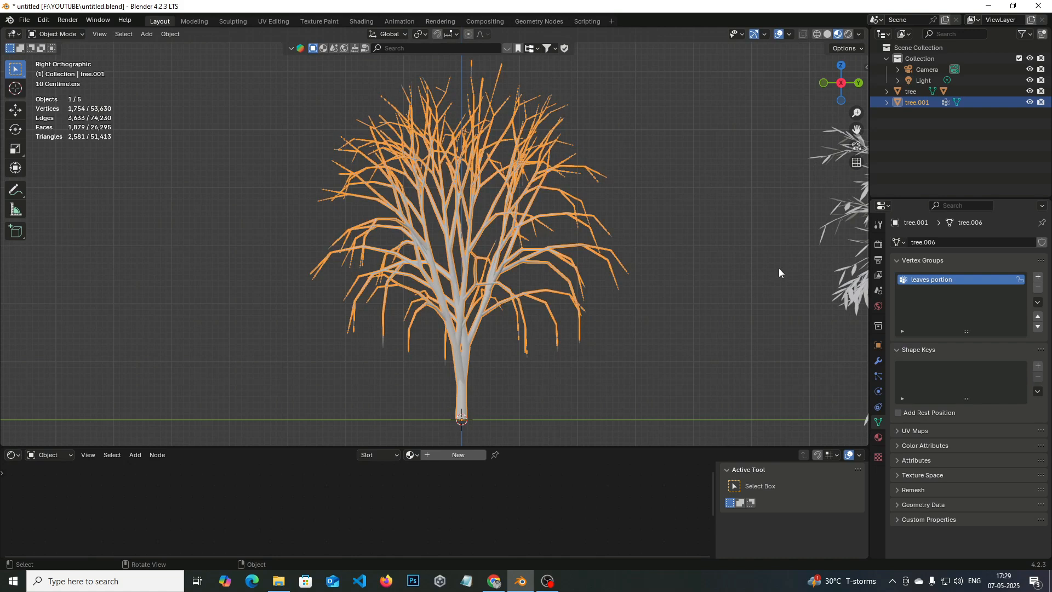
- Add a particle system to tree.001 and set its type to Hair
left_click(878, 376)
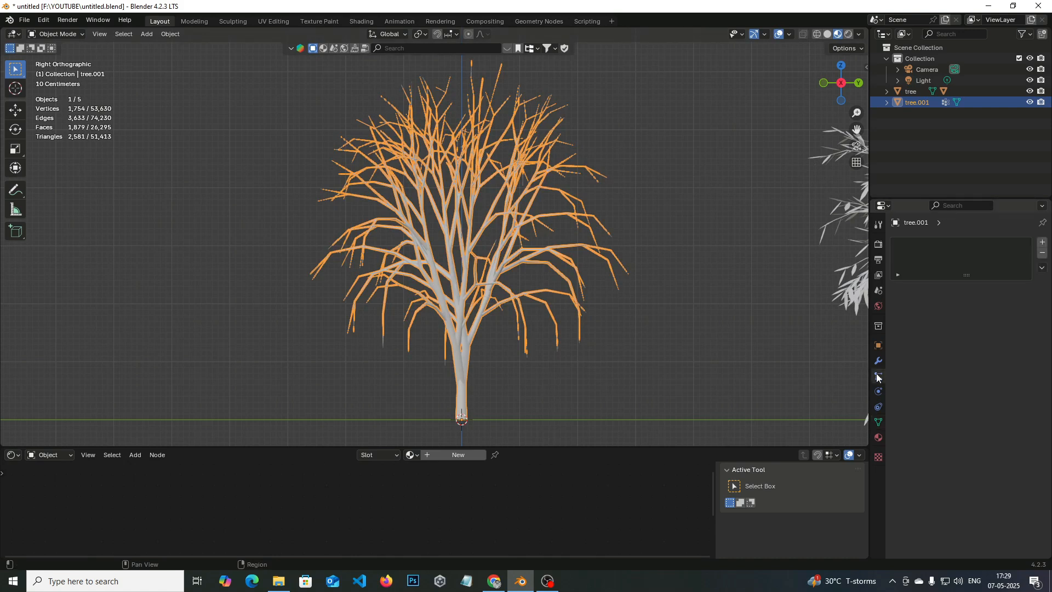
left_click(1043, 242)
left_click(994, 304)
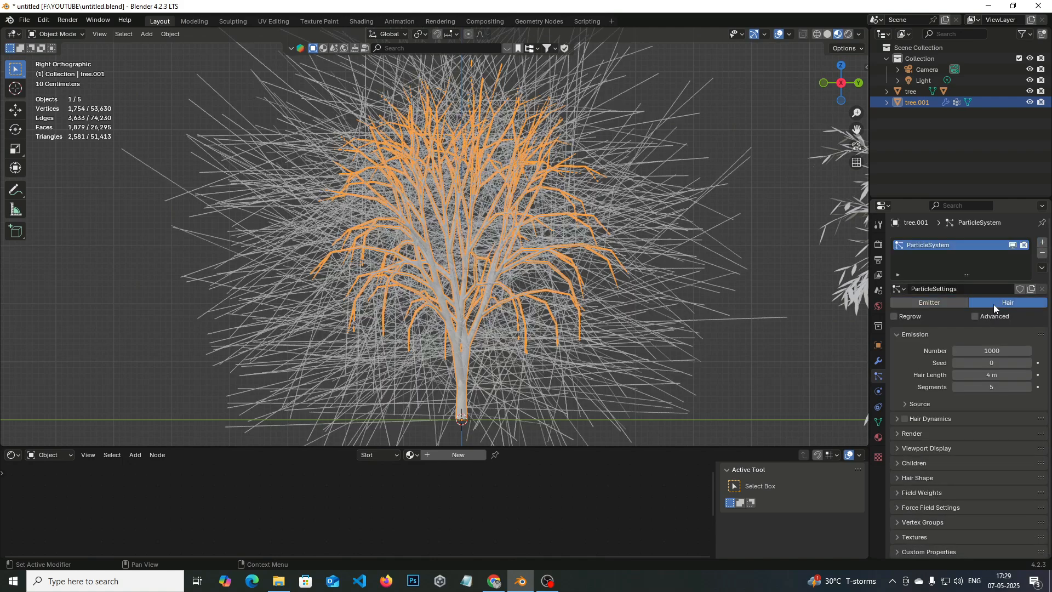
- Assign the "leaves portion" vertex group to the Density of the hair particle system
scroll(618, 264, "down", 1)
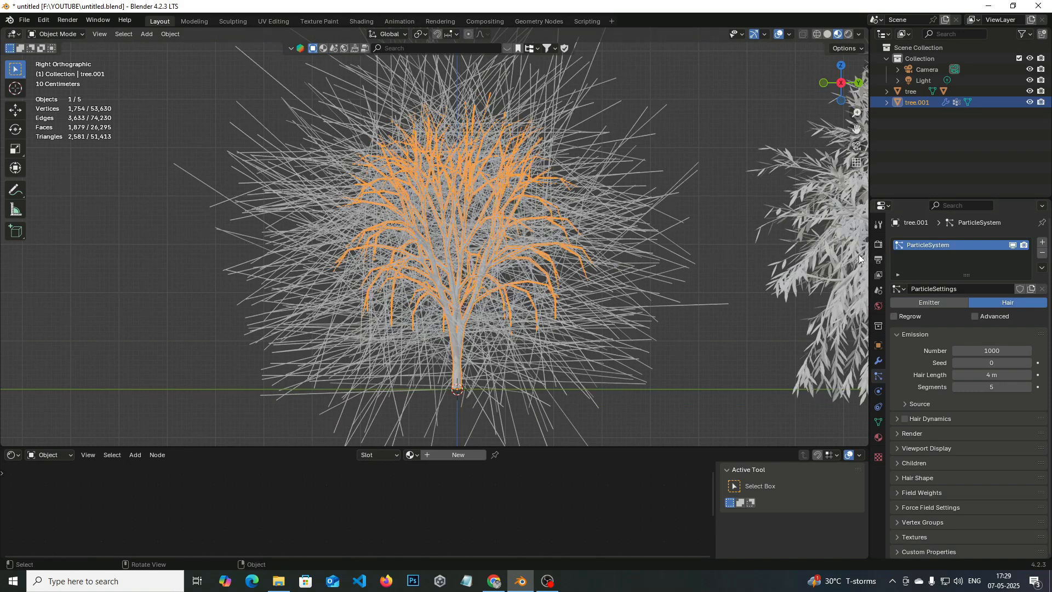
scroll(938, 433, "down", 2)
left_click(900, 522)
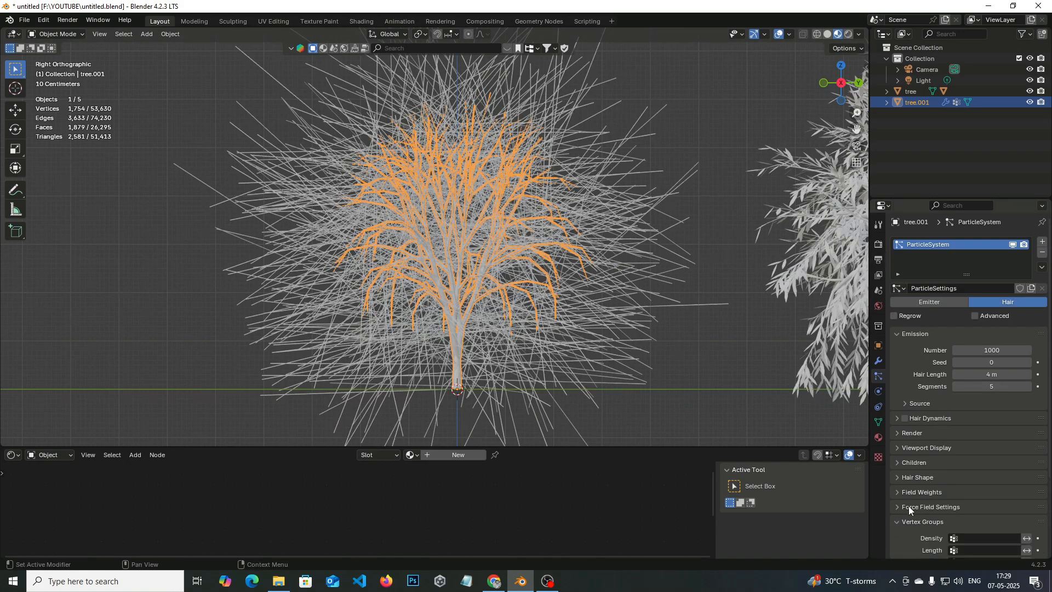
scroll(909, 505, "down", 4)
left_click(981, 451)
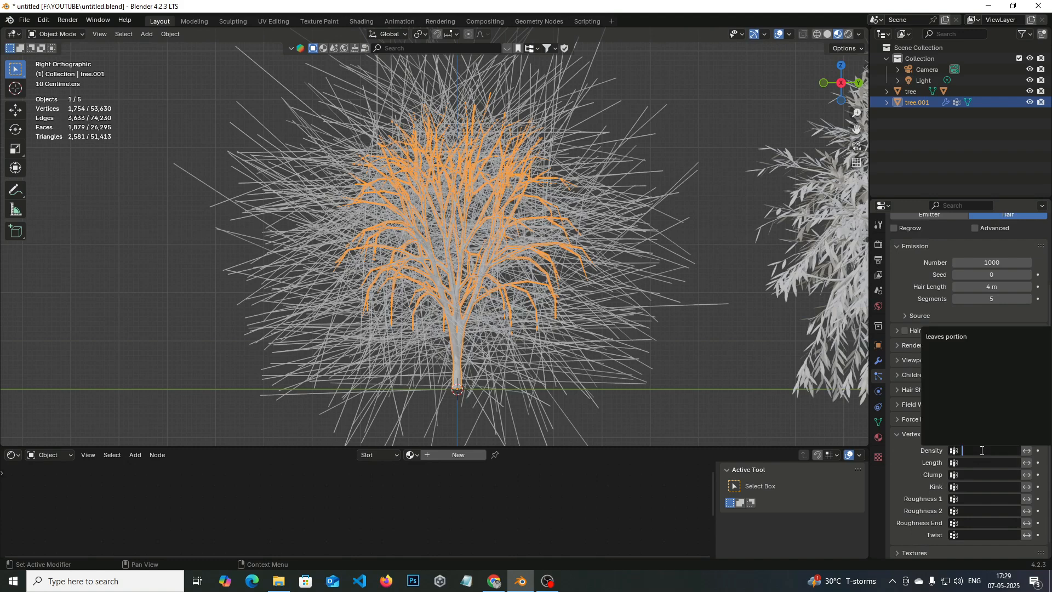
left_click(966, 337)
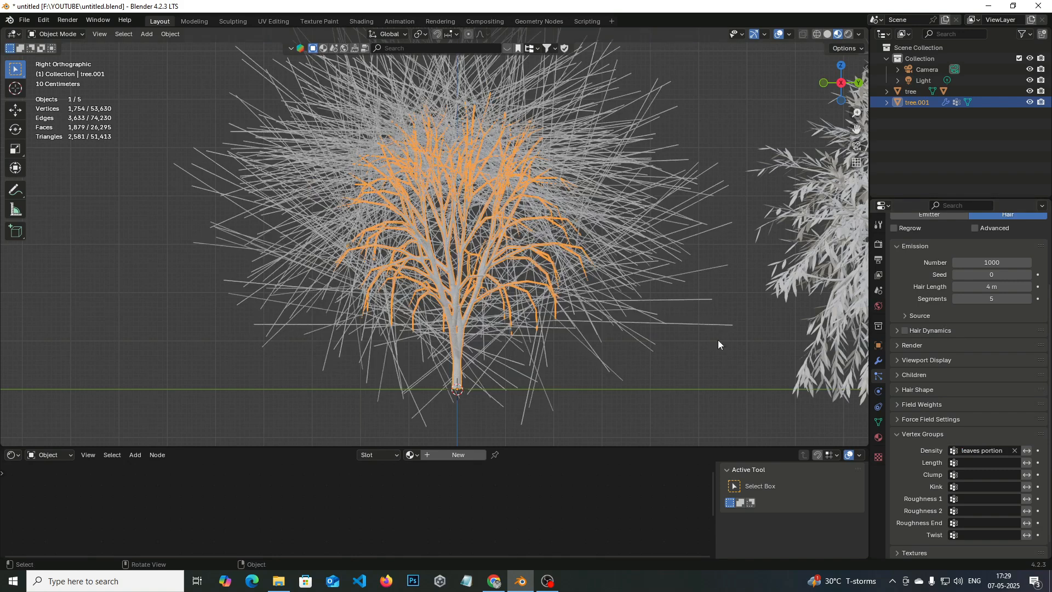
- Set the Hair Length to 0.3 m and make the particles emit from Vertices
scroll(955, 310, "up", 1)
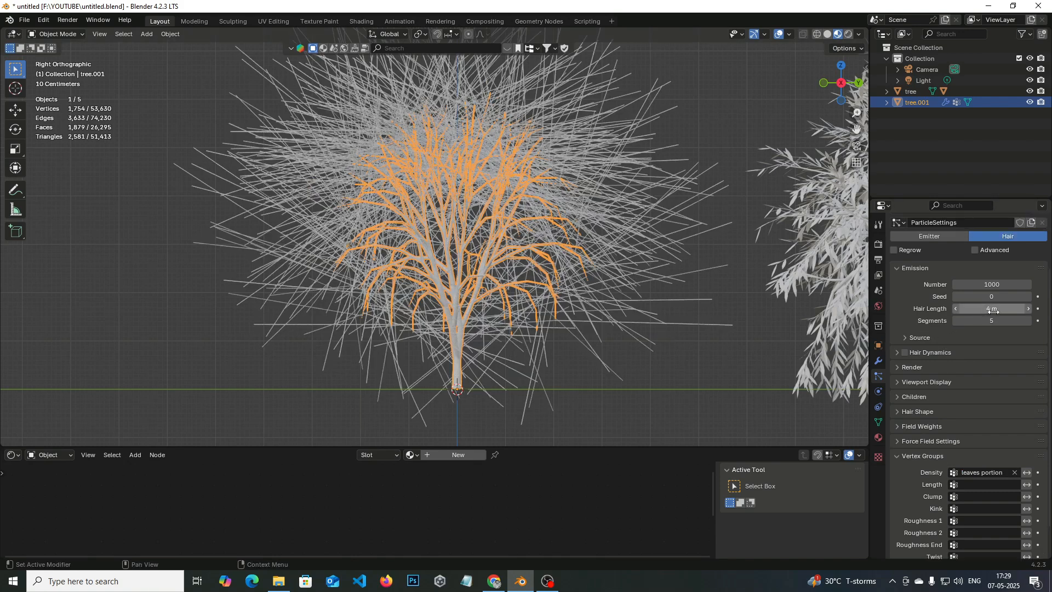
left_click_drag(1002, 308, 935, 309)
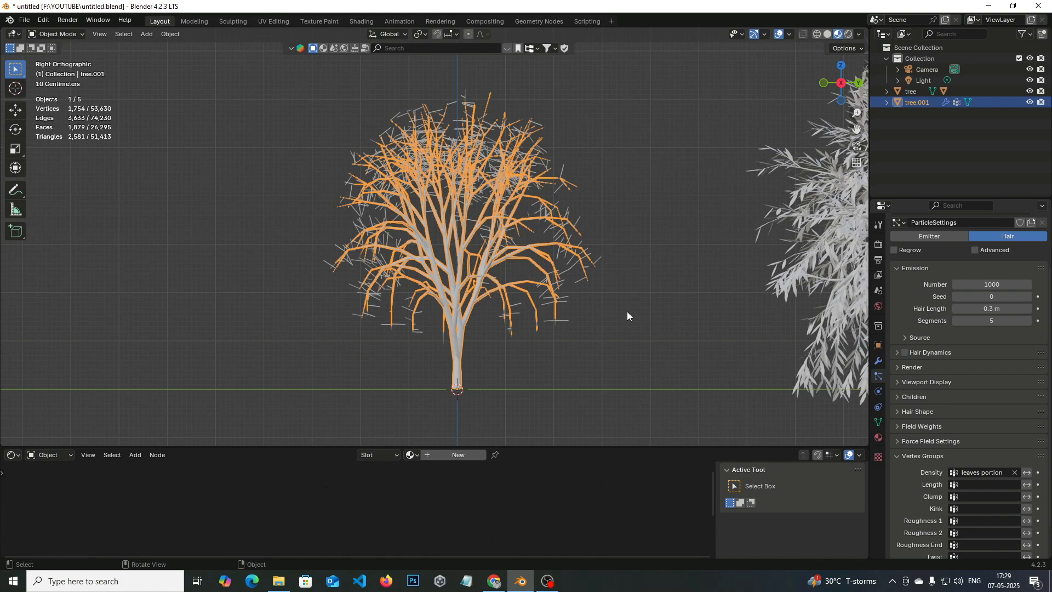
left_click(905, 338)
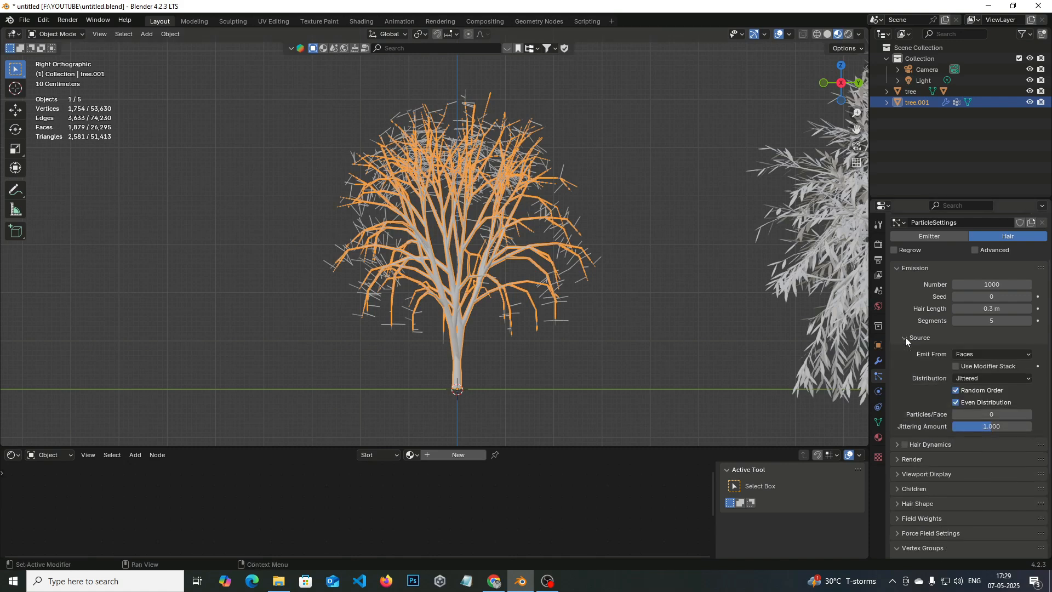
left_click(992, 354)
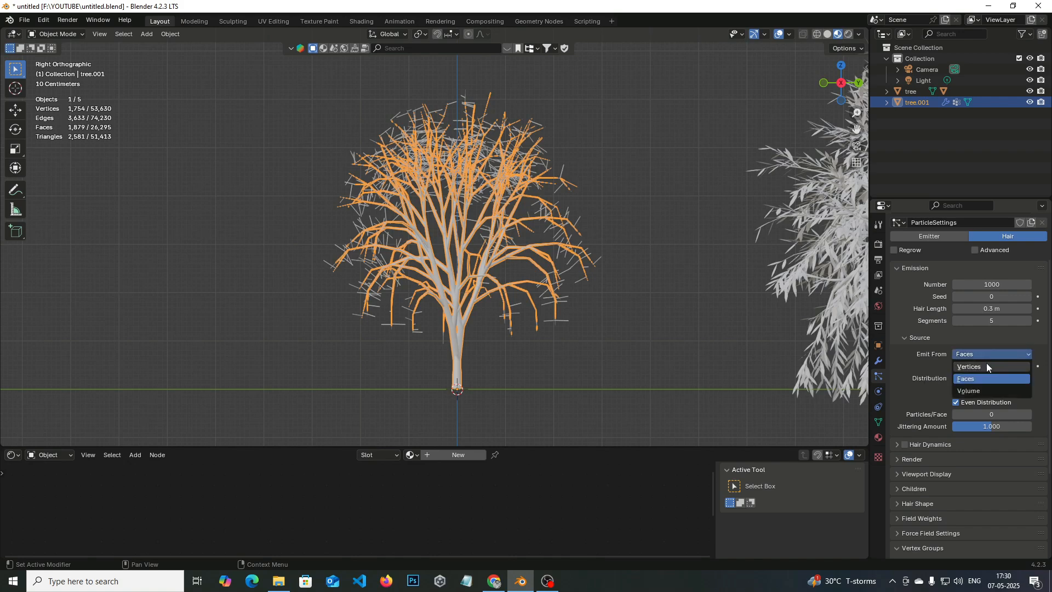
left_click(981, 367)
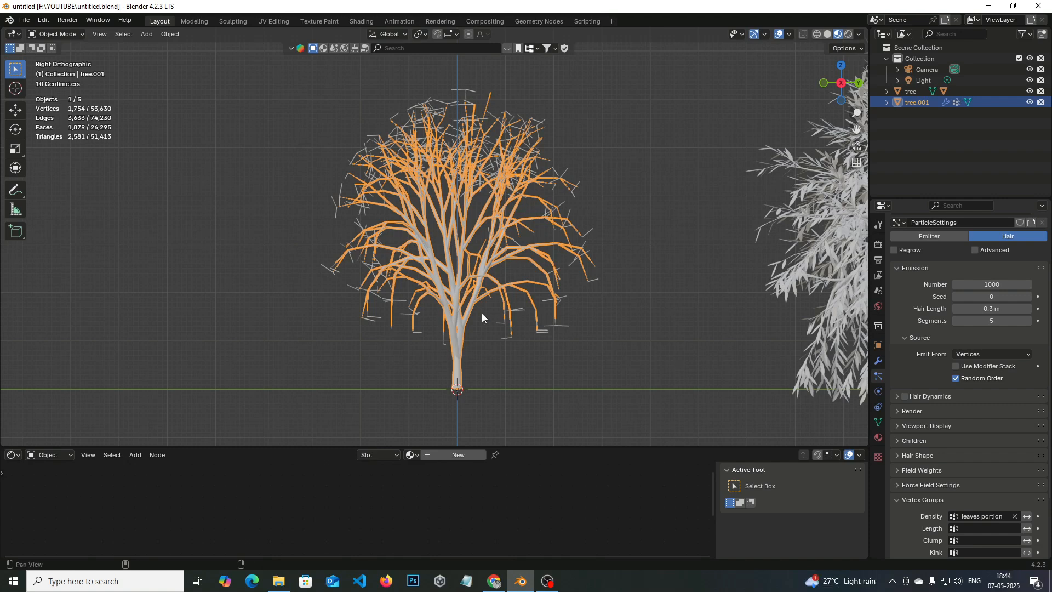
- Place the 3D cursor on the ground line in the empty space beside tree.001
middle_click_drag(481, 314, 701, 296, "shift")
left_click(16, 88)
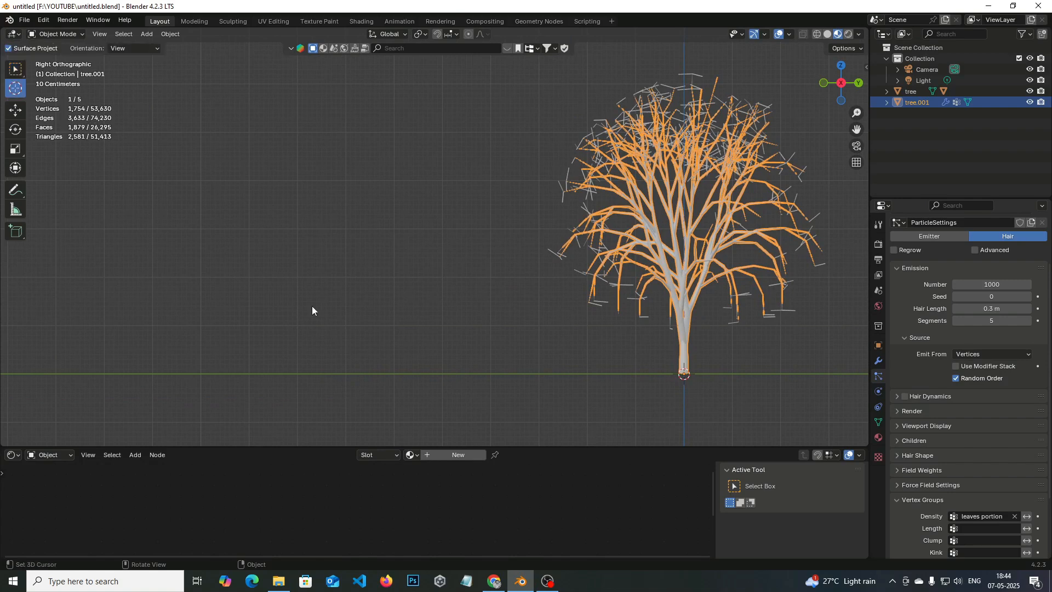
left_click(439, 372)
- Import leaves.png as a mesh image plane at the 3D cursor, keeping the default import options
key("shift+a")
mouse_move(511, 484)
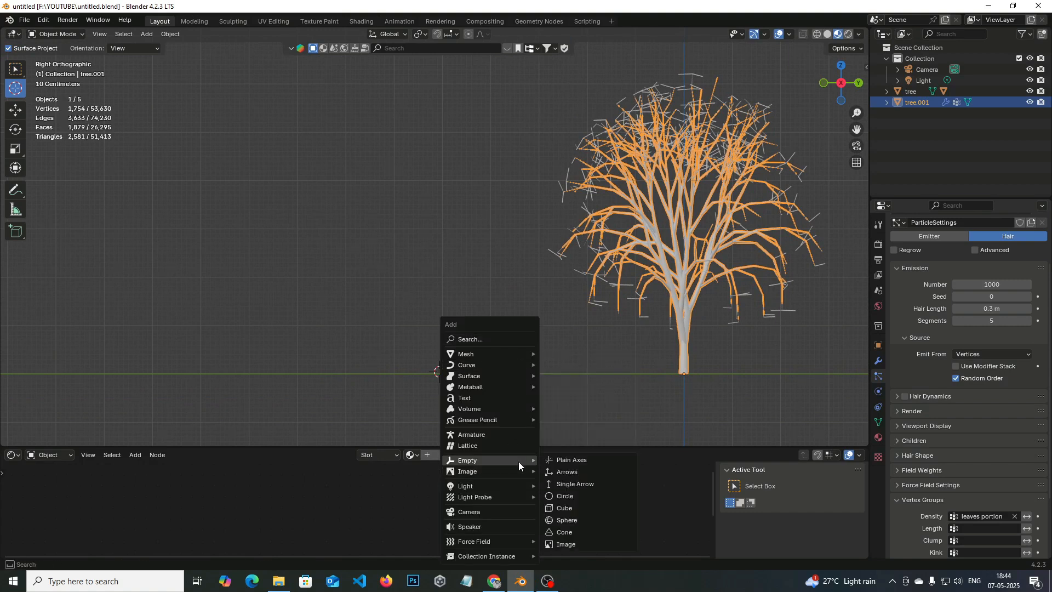
left_click(586, 494)
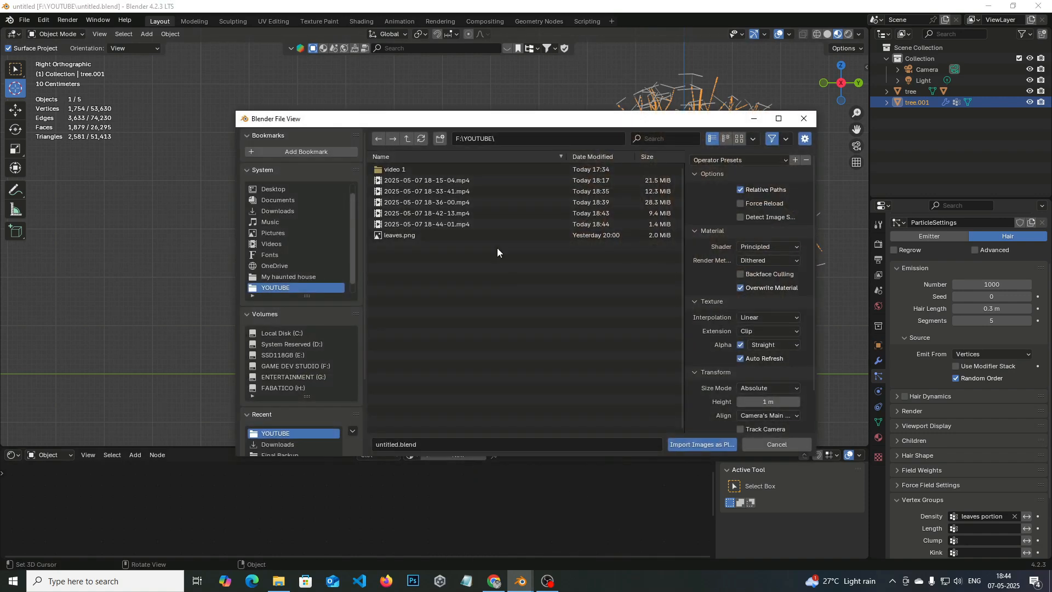
left_click(452, 237)
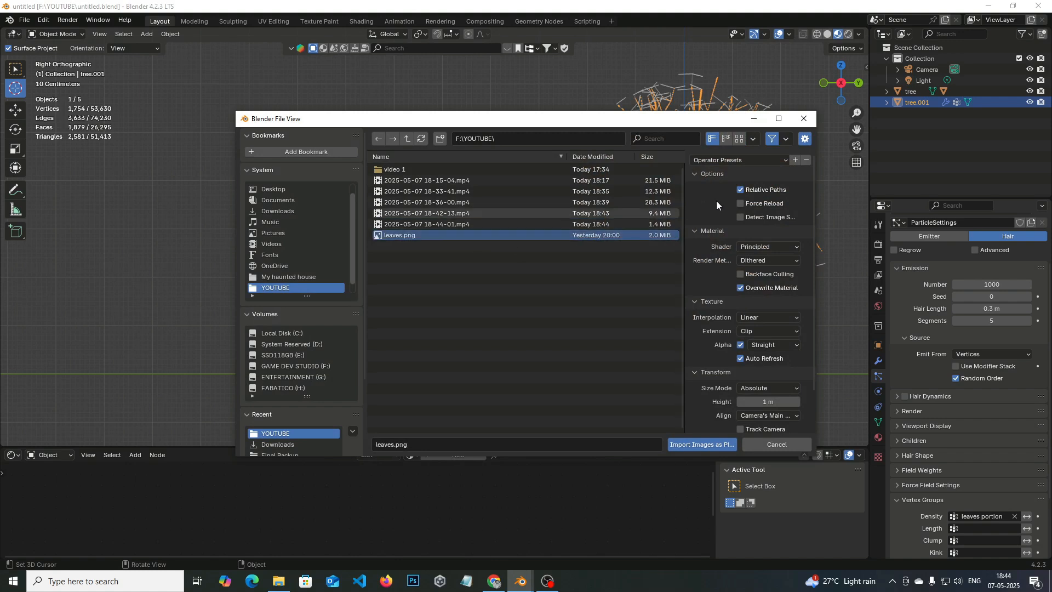
scroll(715, 200, "down", 3)
scroll(715, 200, "up", 3)
left_click(694, 444)
scroll(495, 396, "up", 1)
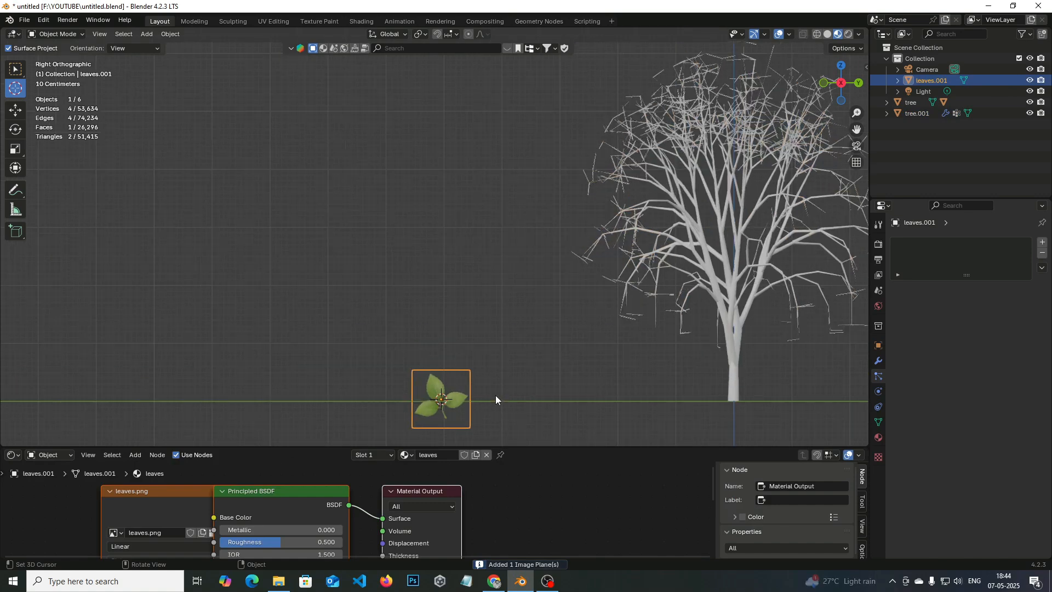
middle_click_drag(504, 369, 508, 278, "shift")
scroll(491, 314, "up", 1)
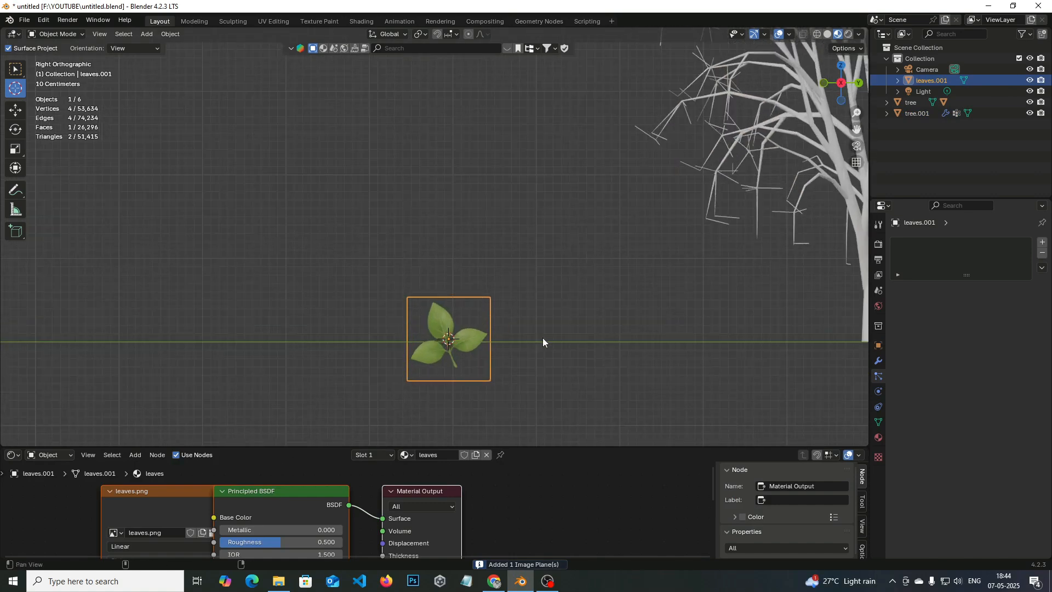
middle_click_drag(543, 337, 507, 302, "shift")
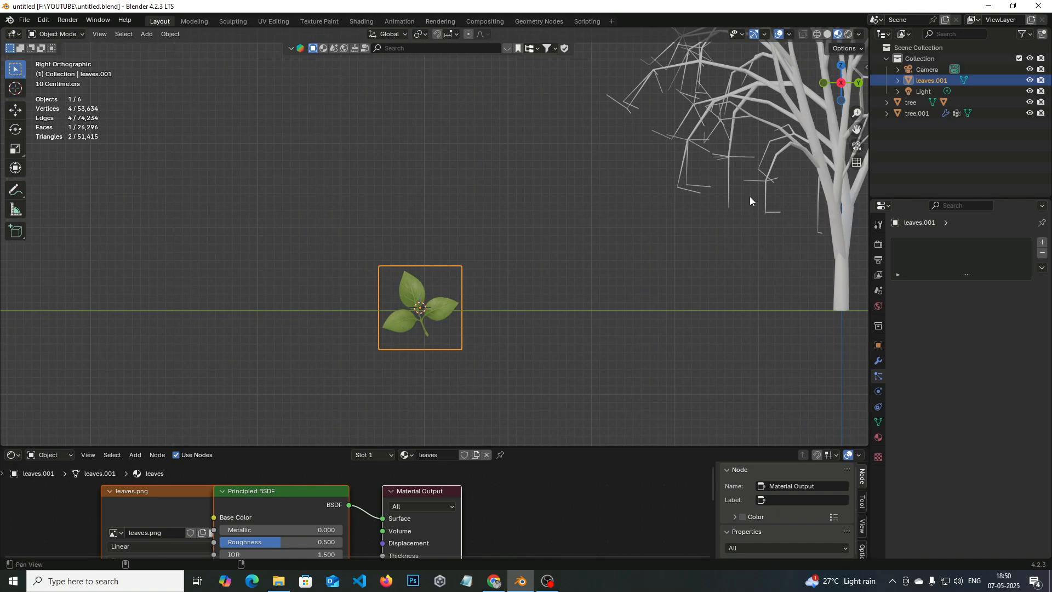
- Set the hair particle system of tree.001 to render as Object
middle_click_drag(749, 196, 518, 251, "shift")
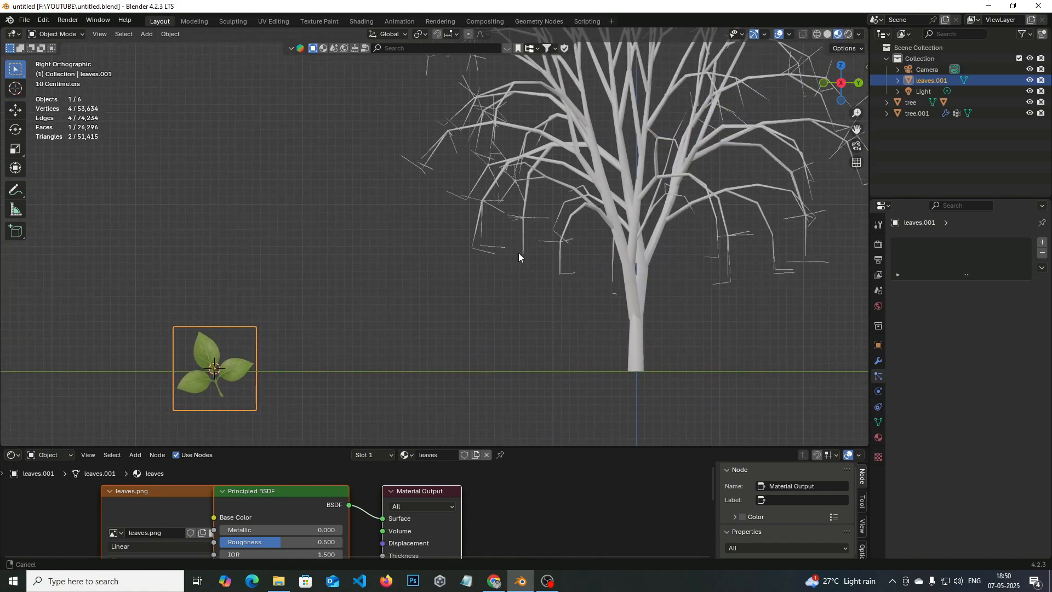
left_click(632, 234)
left_click(936, 305)
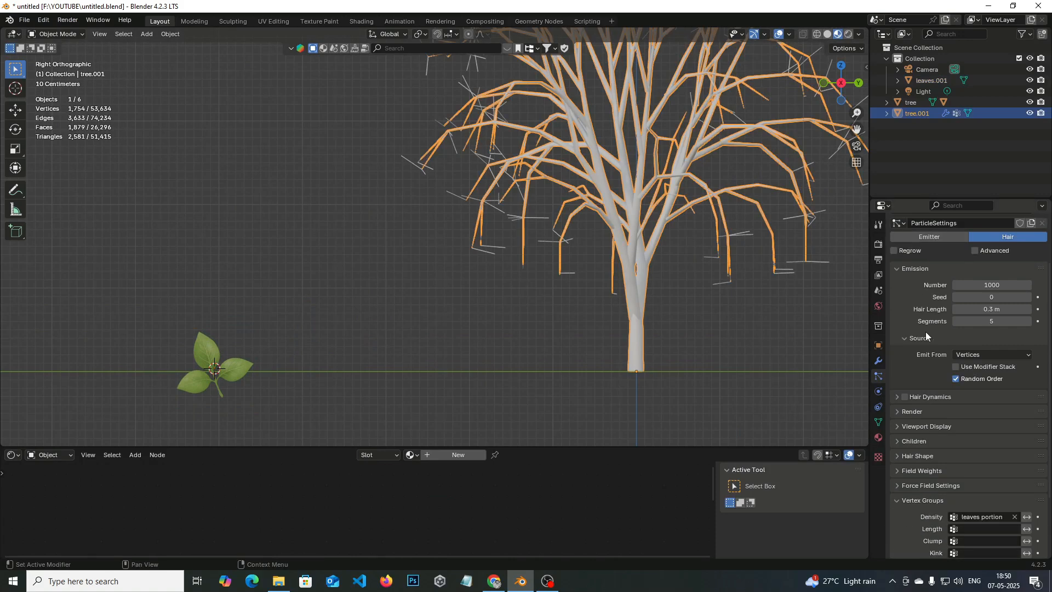
scroll(925, 339, "down", 3)
left_click(895, 369)
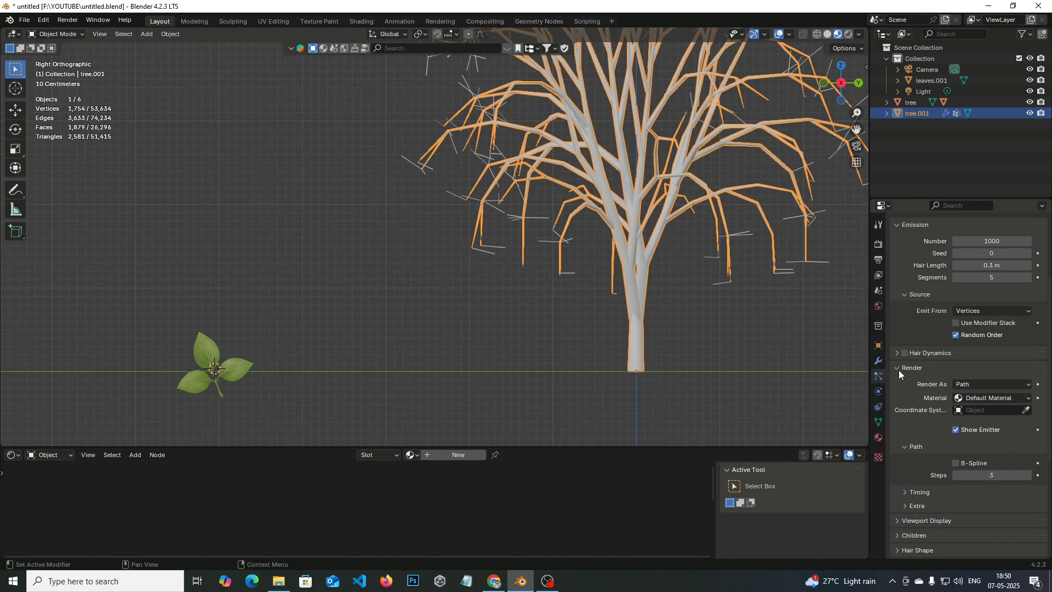
scroll(932, 350, "down", 2)
left_click(972, 341)
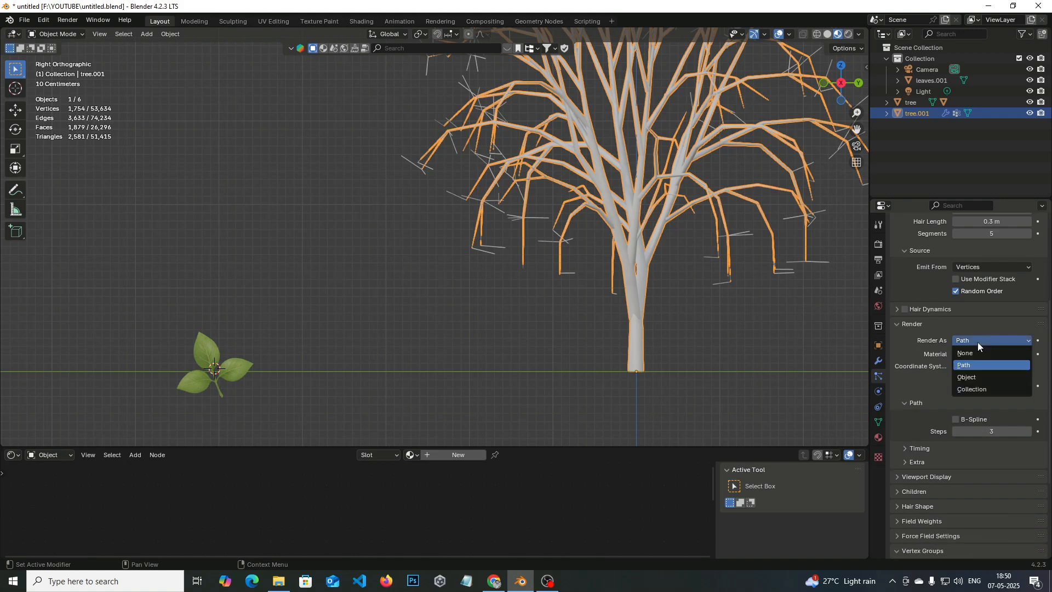
left_click(969, 377)
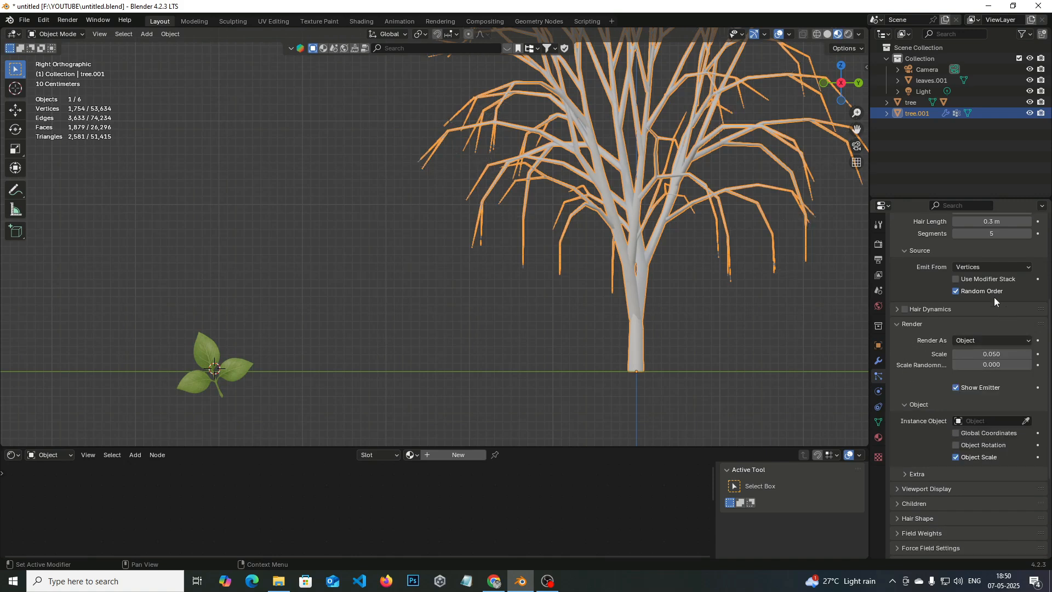
- Pick the leaves.001 image plane as the Instance Object for the hair particles
scroll(991, 304, "down", 4)
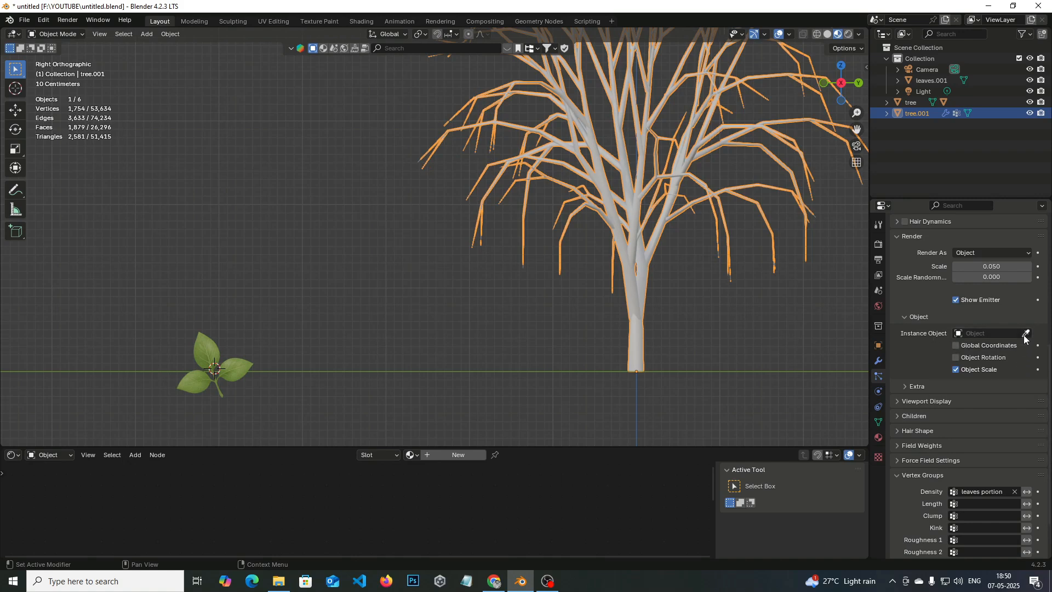
left_click(1024, 335)
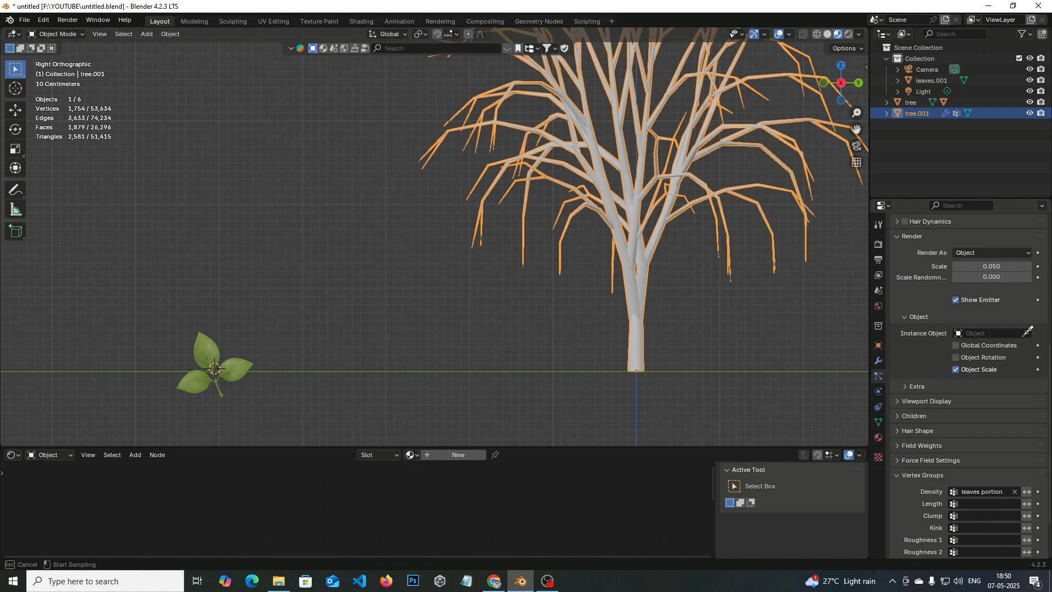
left_click(245, 362)
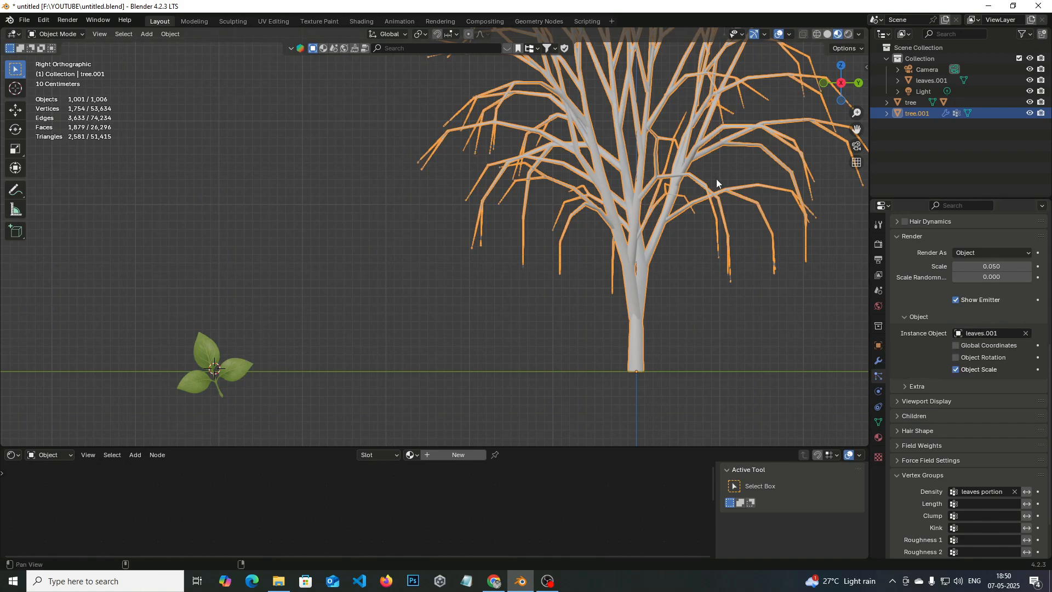
- Increase the render Scale of the leaf particles to 1.330
middle_click_drag(717, 180, 536, 271, "shift")
scroll(650, 279, "down", 1)
middle_click_drag(532, 229, 580, 247, "shift")
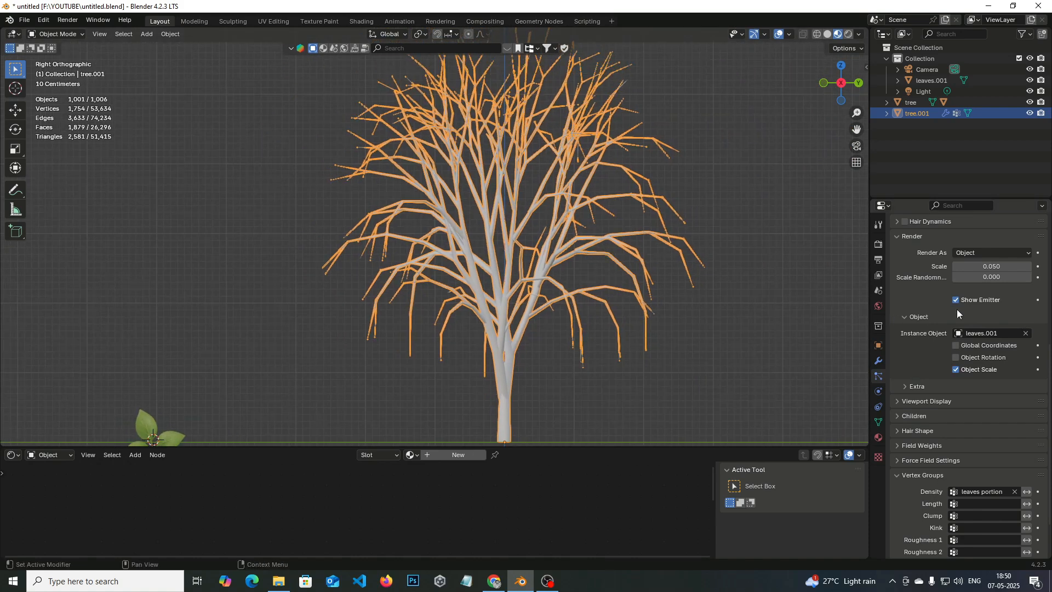
left_click_drag(992, 266, 1047, 267)
left_click(764, 258)
scroll(760, 259, "down", 2)
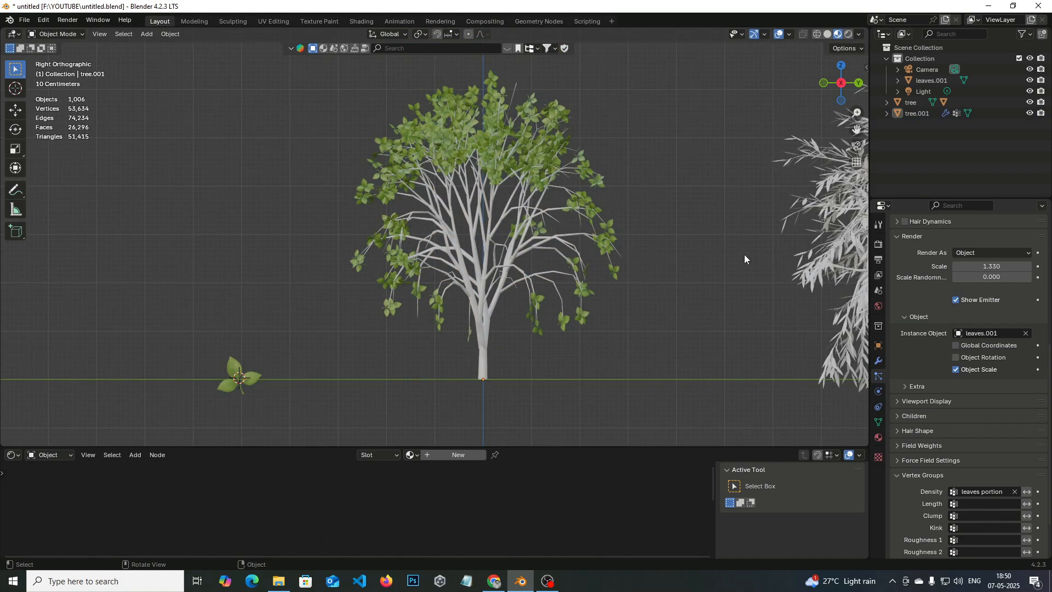
middle_click_drag(659, 212, 671, 238, "shift")
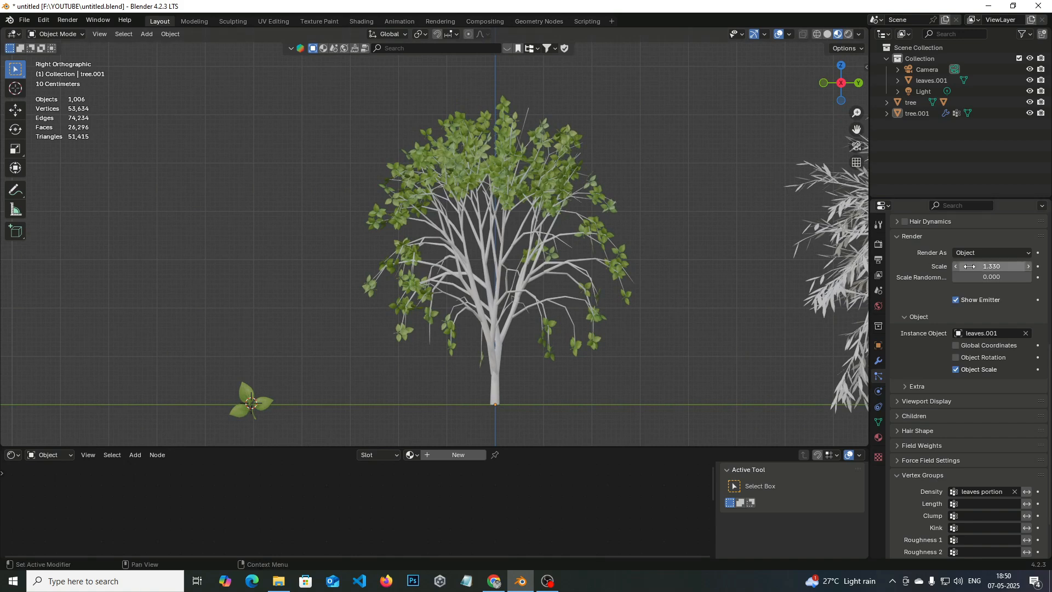
- Set the Number of emitted hair particles to 300
scroll(938, 290, "up", 8)
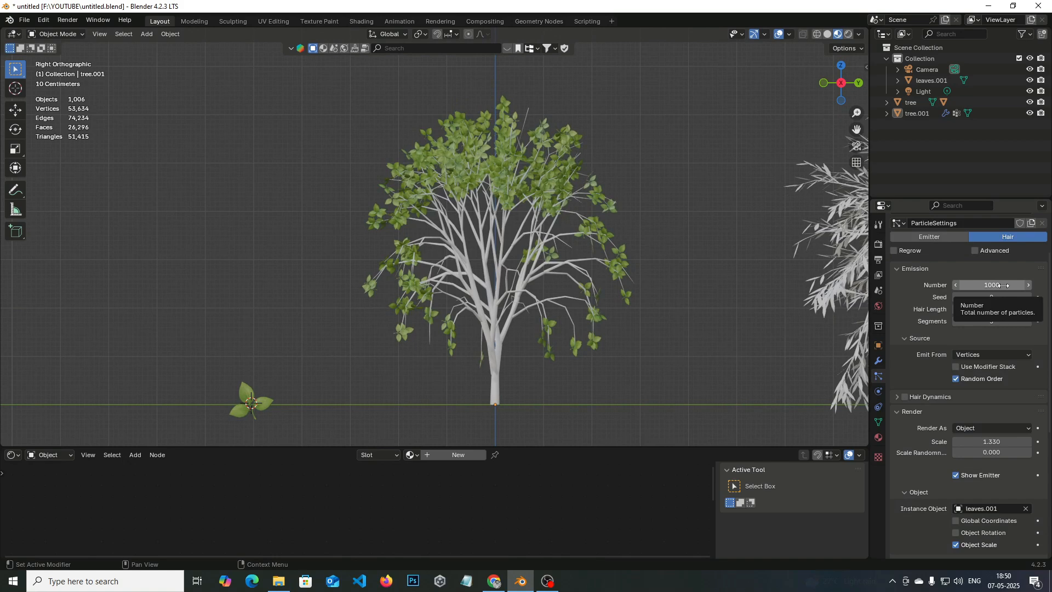
left_click_drag(1003, 285, 969, 285)
left_click(1004, 285)
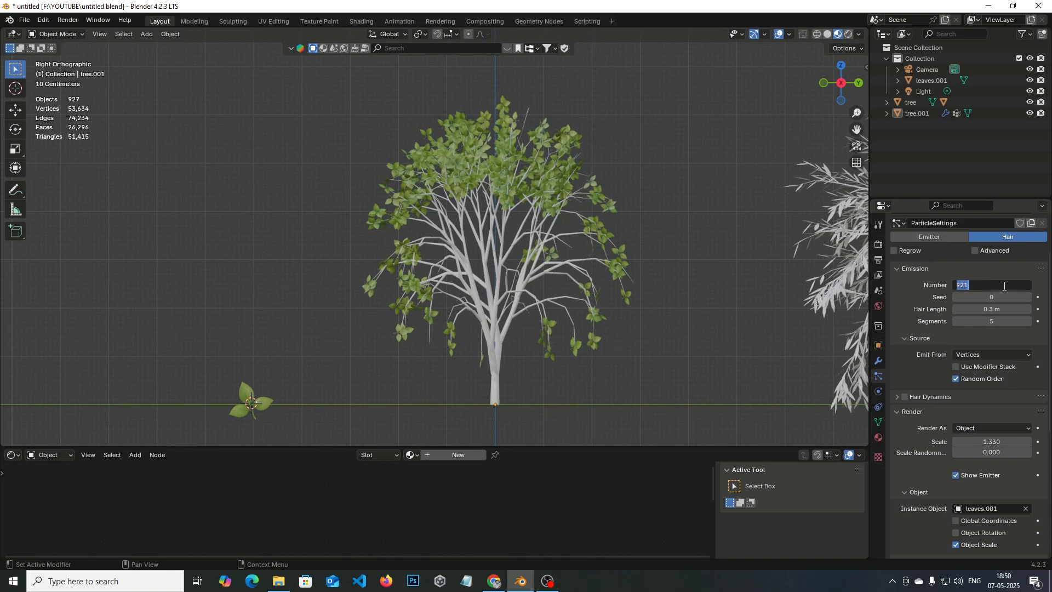
type("300")
key("Return")
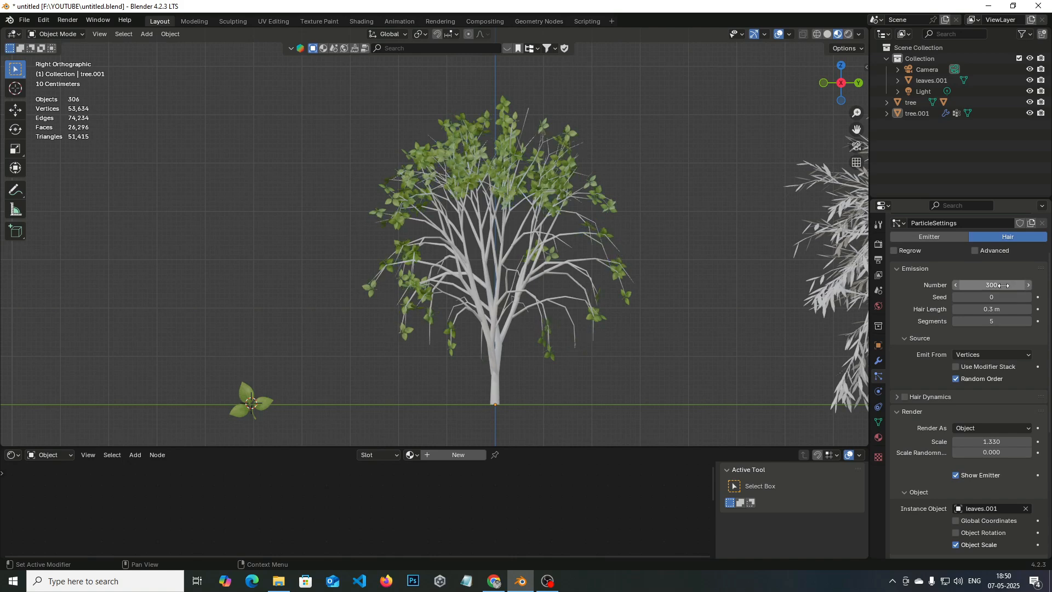
- Examine up close how the leaf planes attach to the branch tips at the top of tree.001
scroll(628, 143, "down", 1)
scroll(594, 152, "up", 4)
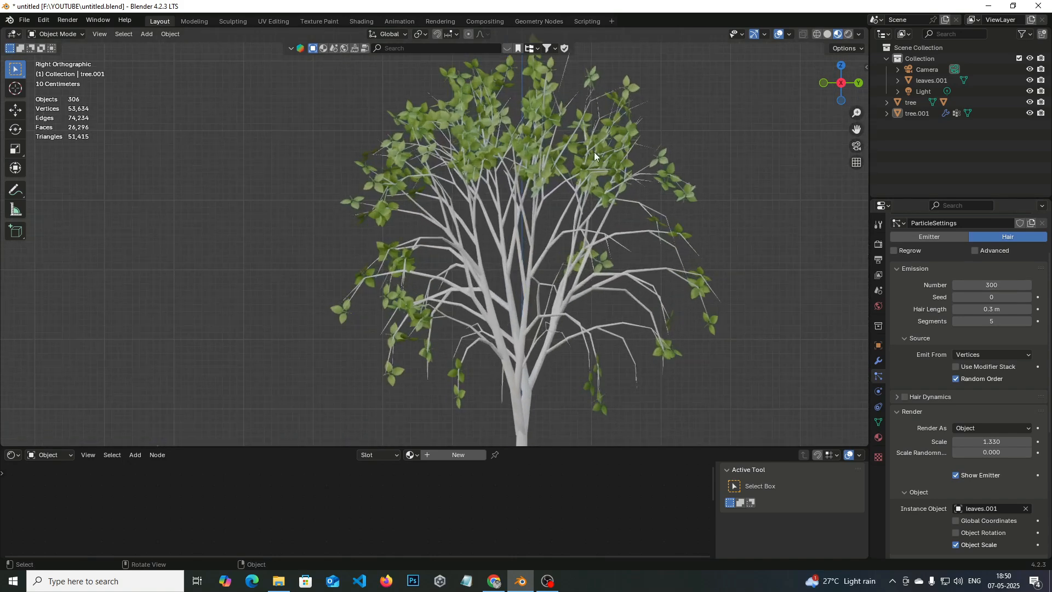
scroll(481, 131, "up", 5)
middle_click_drag(481, 147, 475, 321, "shift")
scroll(521, 201, "up", 4)
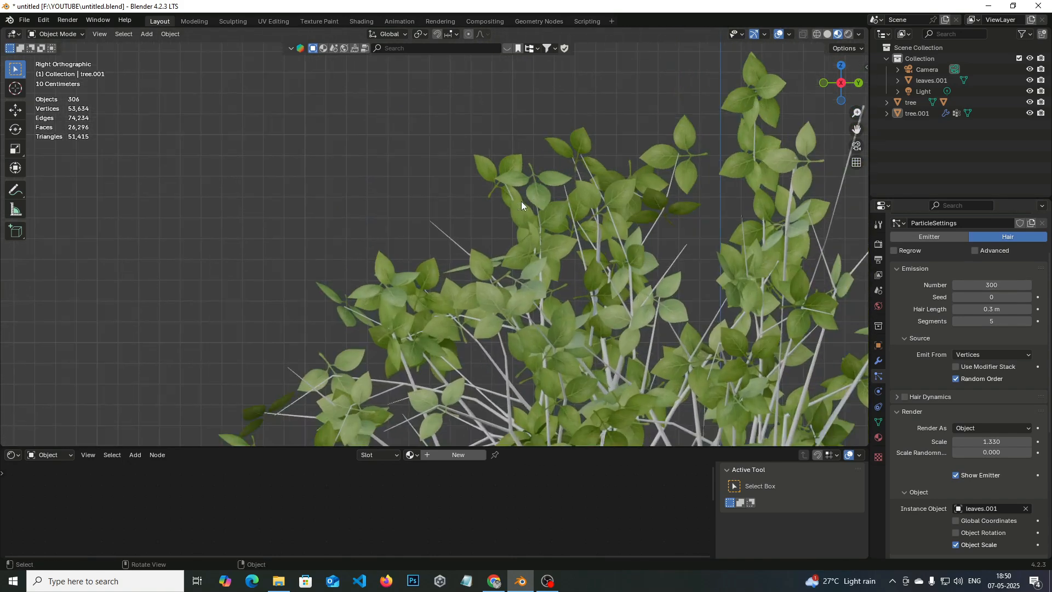
middle_click_drag(563, 155, 446, 242, "shift")
scroll(429, 217, "up", 2)
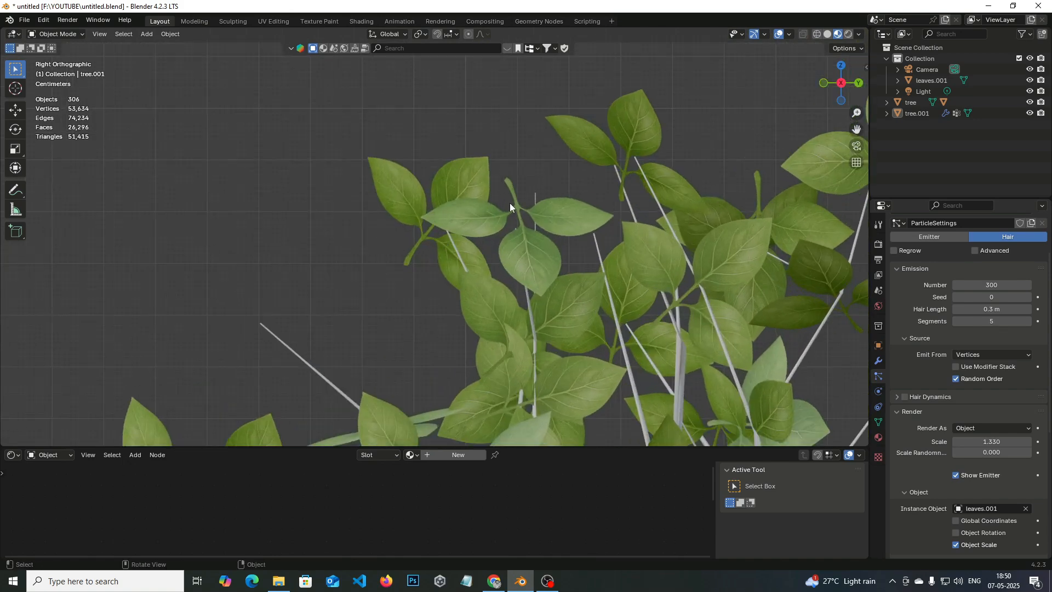
scroll(489, 219, "down", 3)
scroll(488, 219, "up", 3)
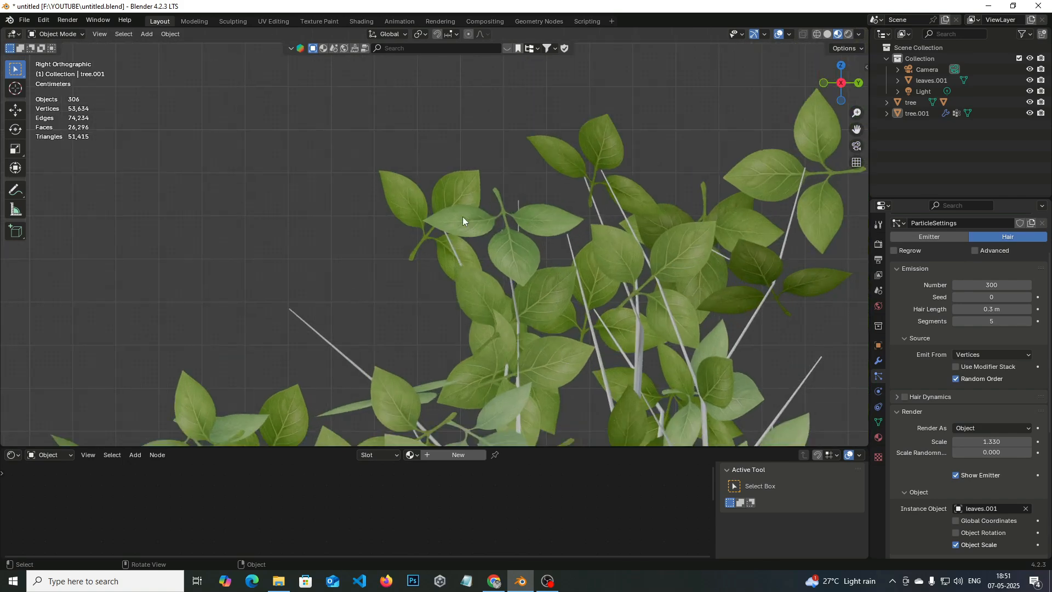
scroll(463, 221, "down", 2)
scroll(462, 220, "up", 4)
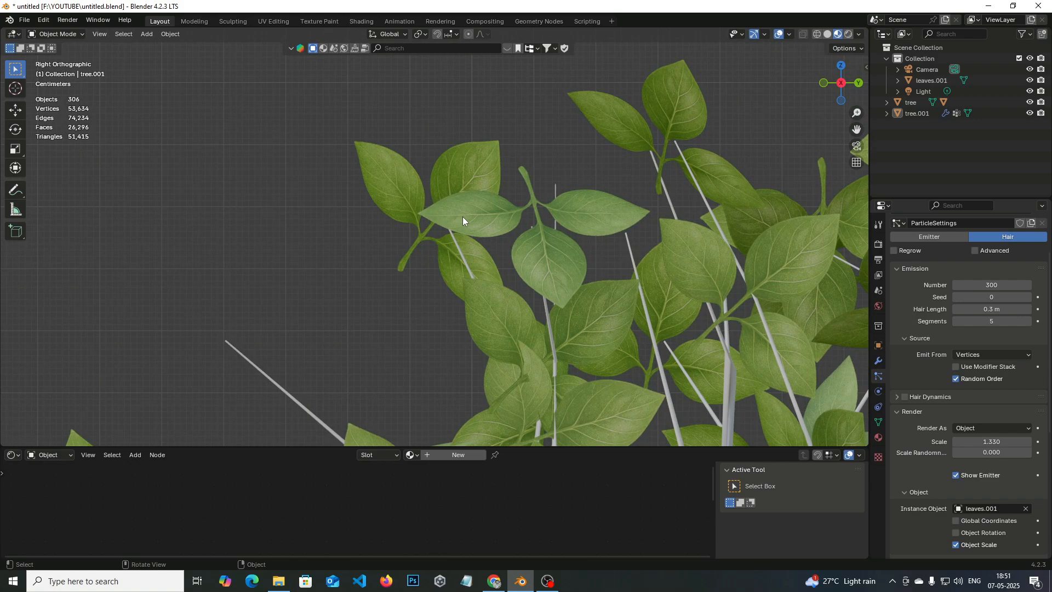
scroll(463, 216, "down", 3)
scroll(597, 189, "up", 2)
scroll(591, 200, "down", 2)
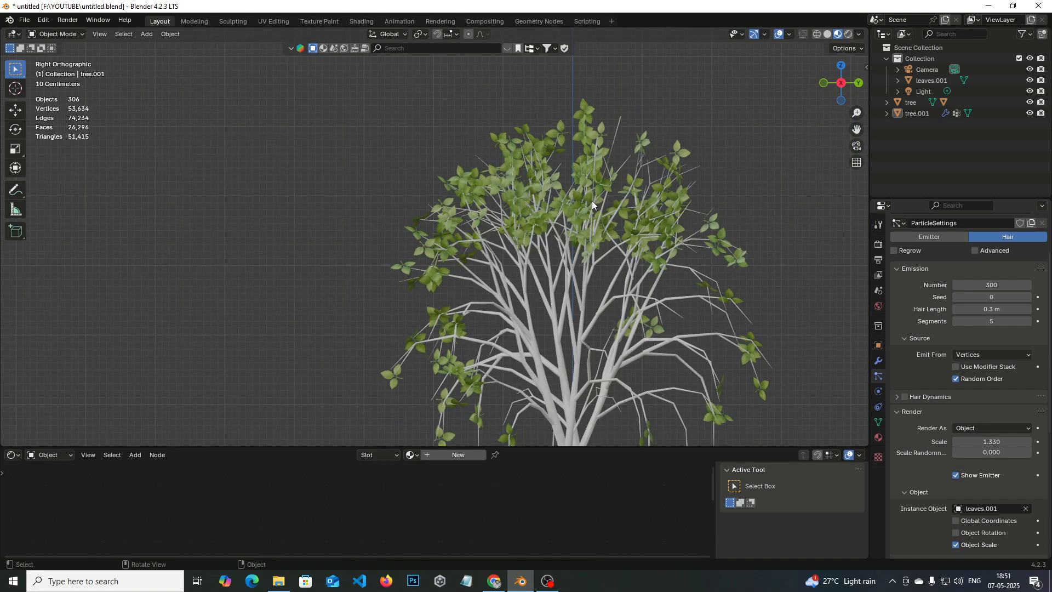
- Move the mesh of leaves.001 in Edit Mode about -0.085 m in Y and 0.302 m in Z, bringing its stem end to the origin
scroll(592, 200, "down", 4)
scroll(490, 301, "up", 2)
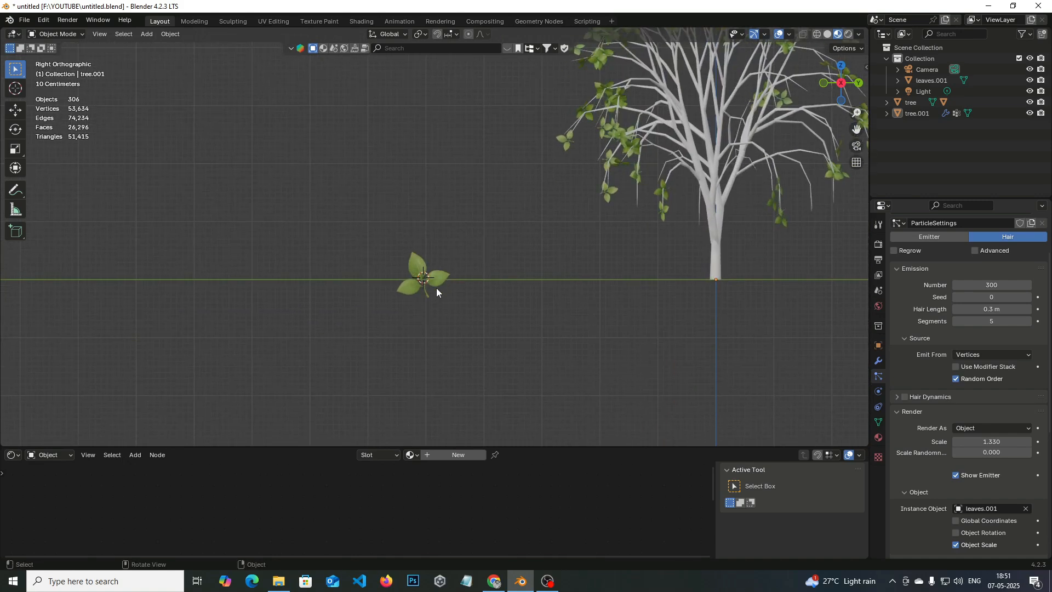
scroll(436, 291, "up", 2)
left_click(436, 292)
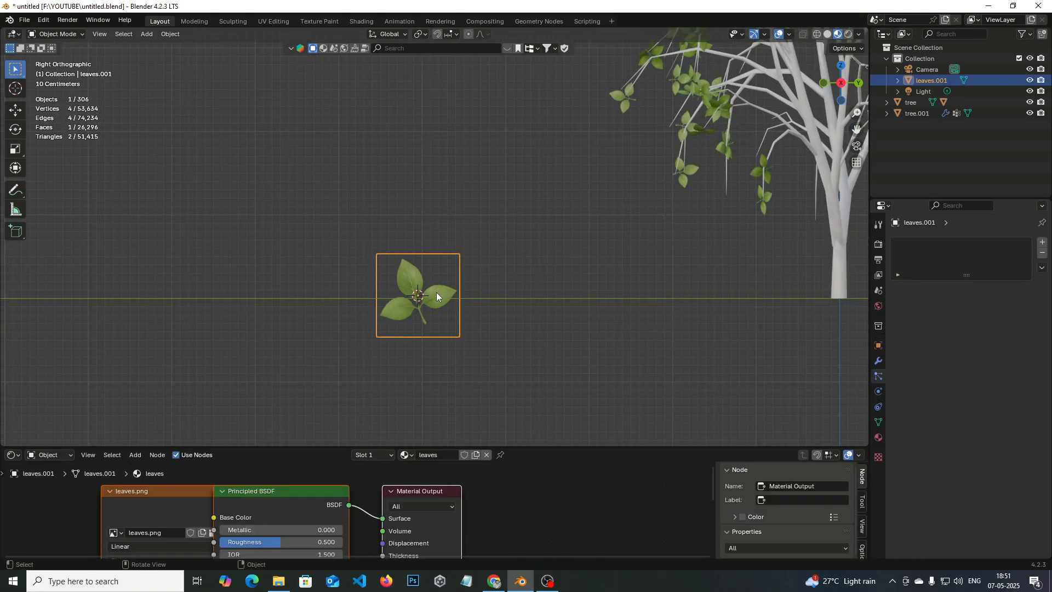
key("Tab")
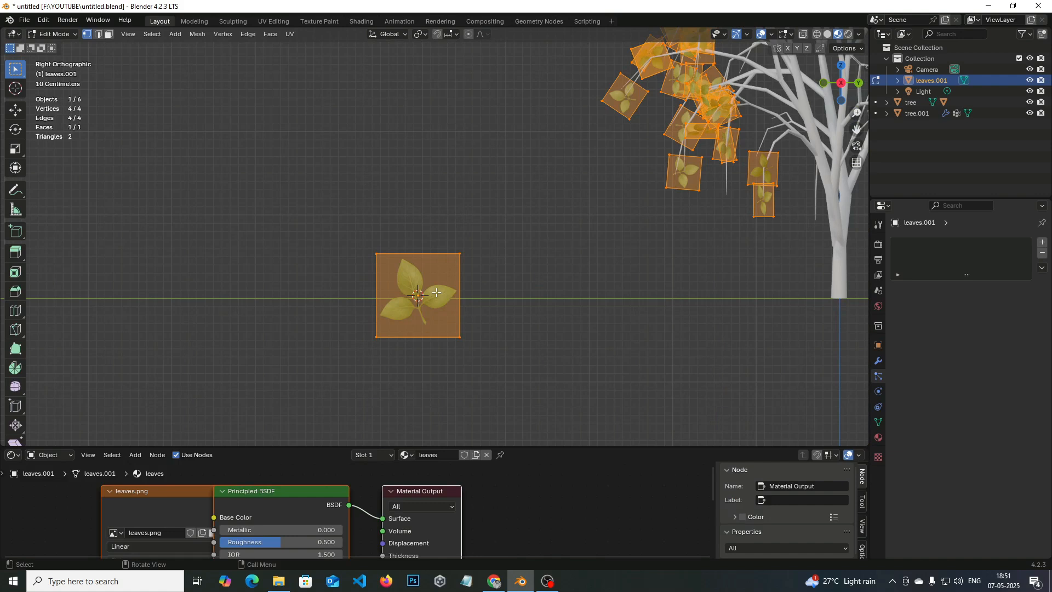
key("g")
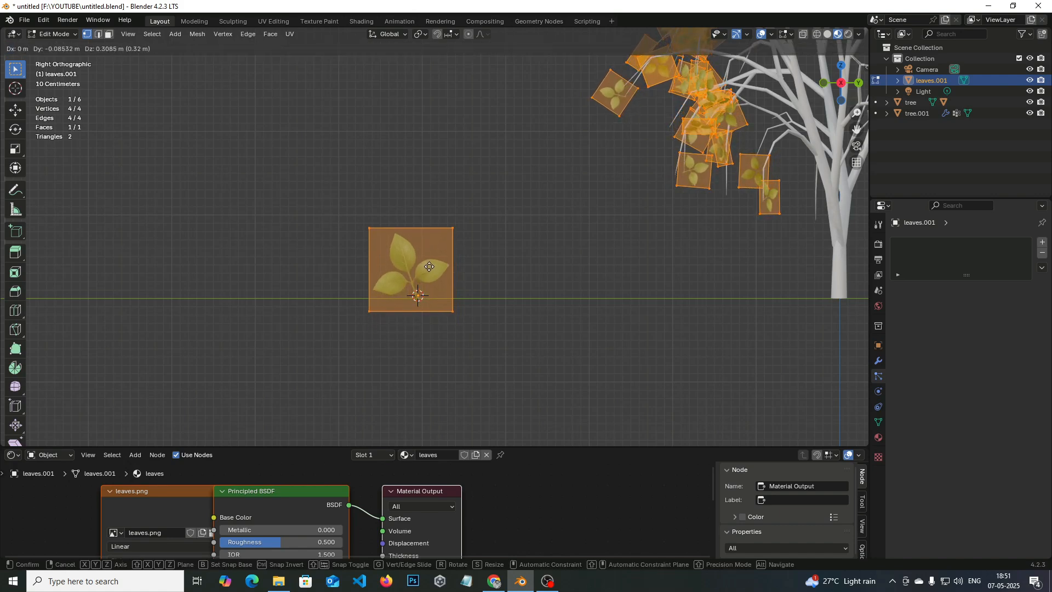
left_click(429, 267)
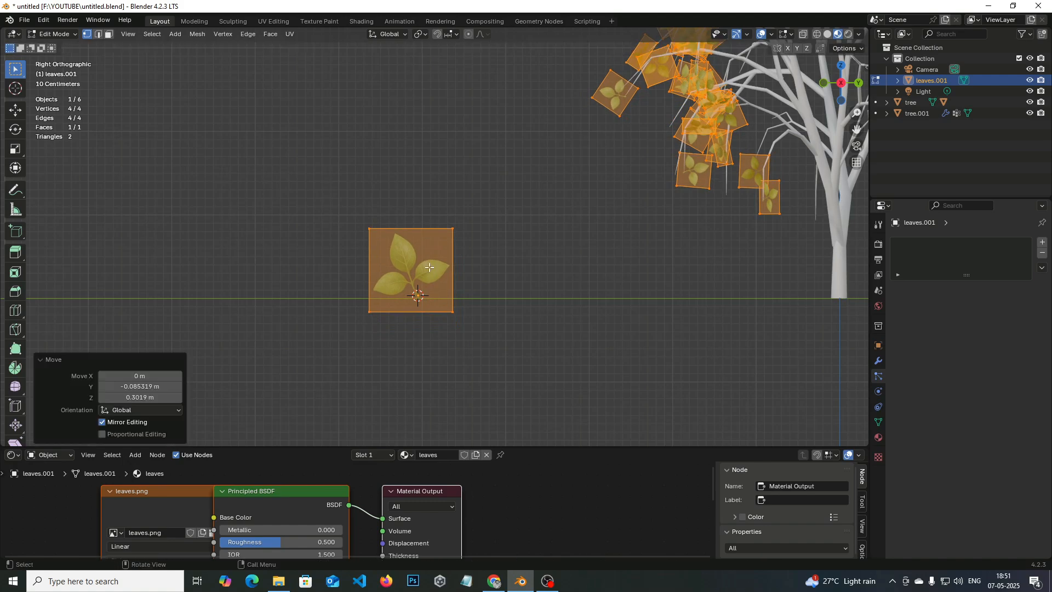
key("Tab")
- Enable the Advanced options and Rotation for the hair particle system of tree.001
scroll(426, 265, "down", 5)
middle_click_drag(532, 212, 424, 366, "shift")
scroll(506, 206, "up", 9)
middle_click_drag(565, 147, 465, 235, "shift")
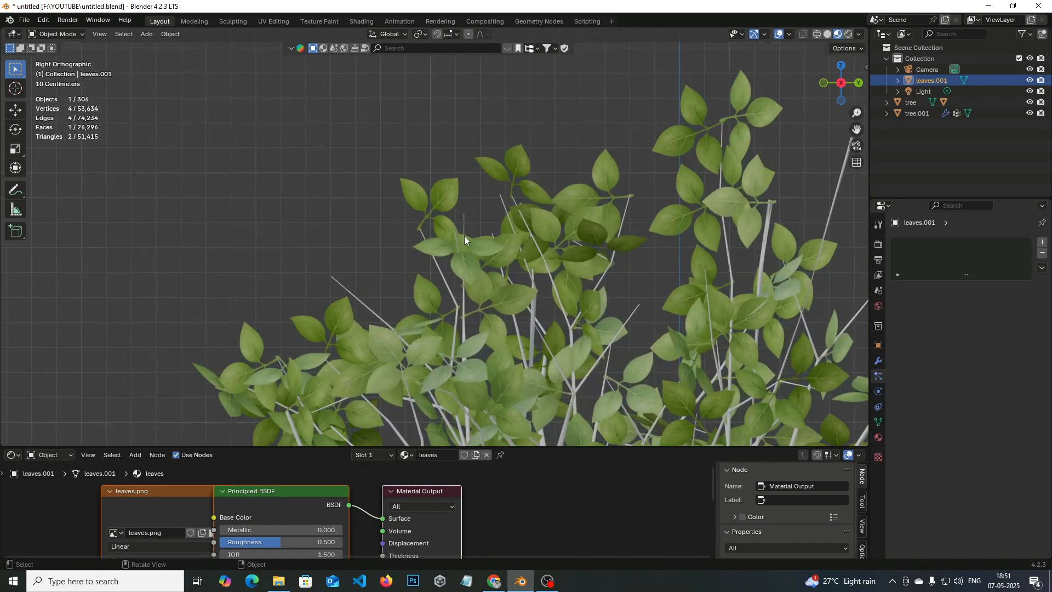
scroll(464, 235, "down", 6)
middle_click_drag(545, 219, 545, 224, "shift")
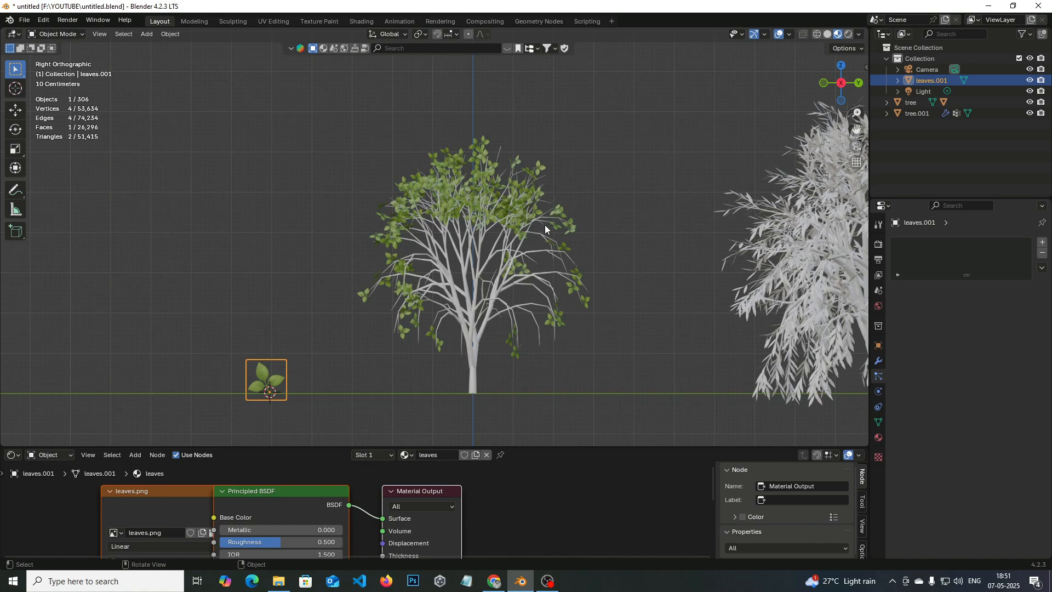
left_click(478, 341)
left_click(974, 317)
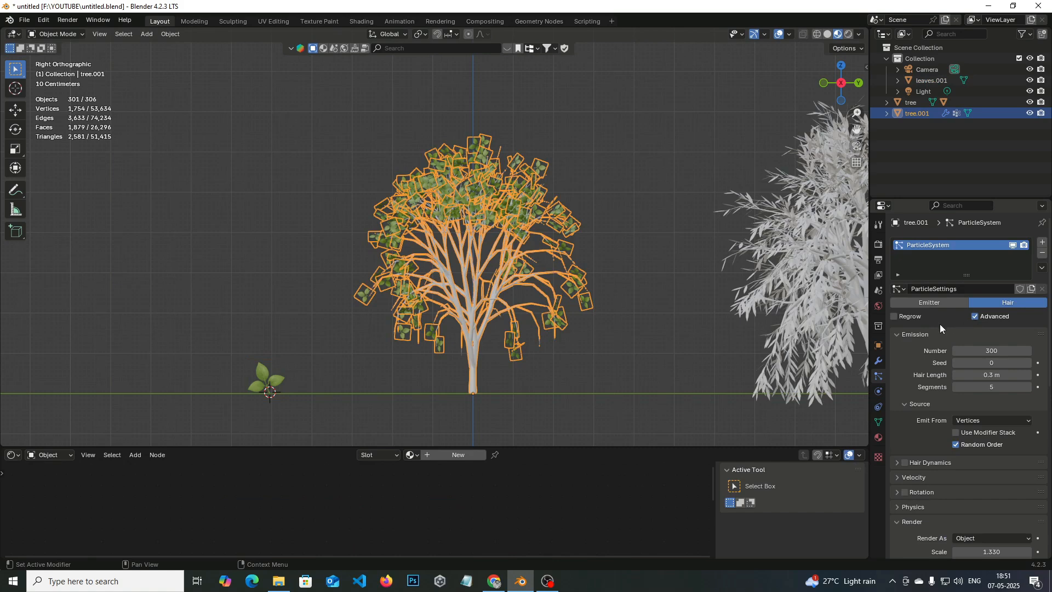
scroll(939, 324, "down", 3)
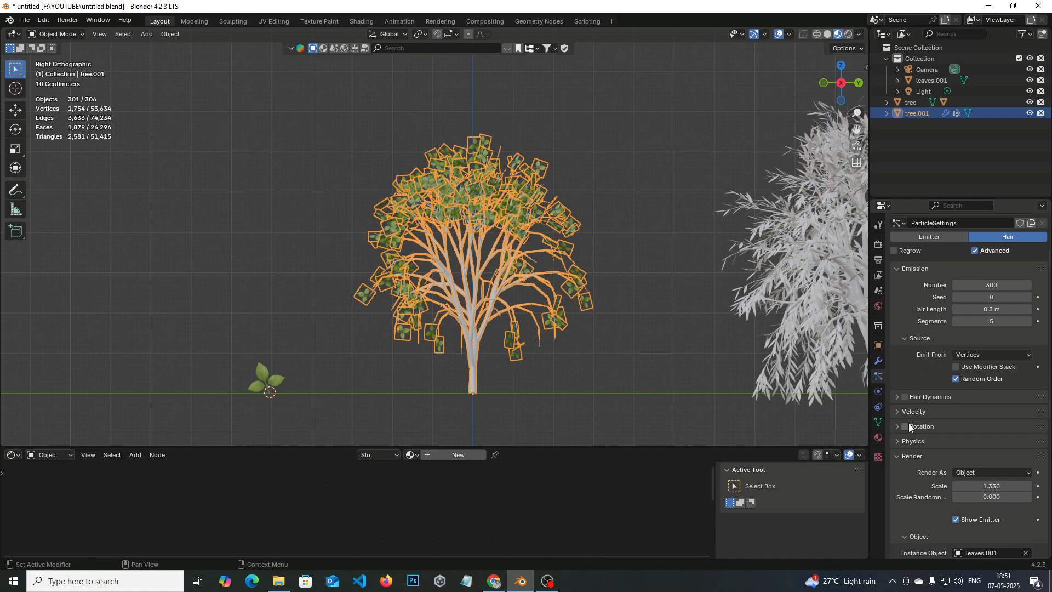
left_click(904, 427)
scroll(907, 406, "down", 4)
left_click(912, 342)
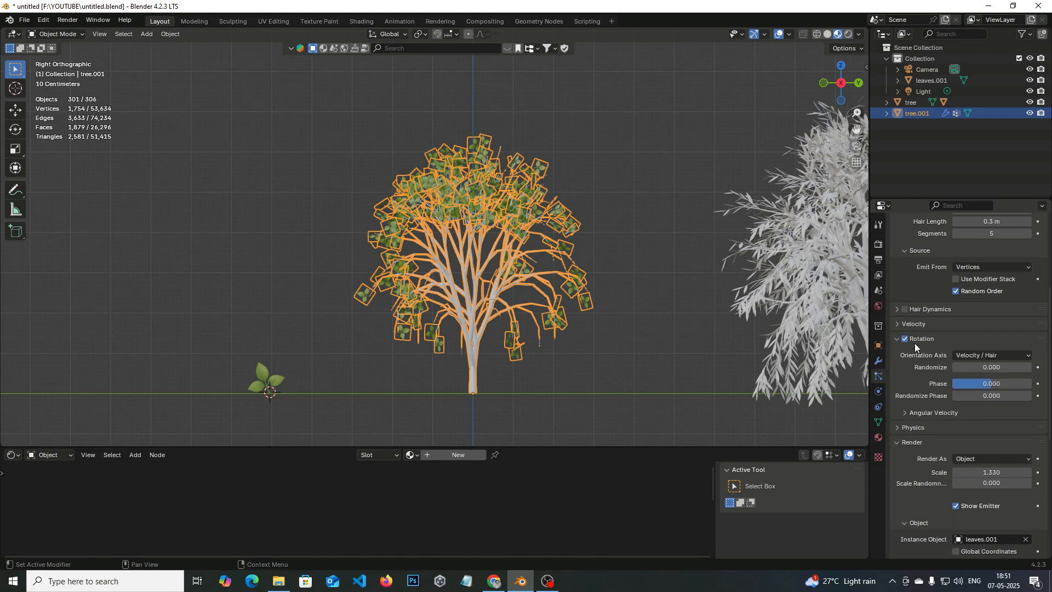
- Try a rotation Phase of -0.163 and a Randomize Phase of 1.020 on the leaf particles
scroll(915, 343, "down", 3)
left_click_drag(983, 321, 170, 331)
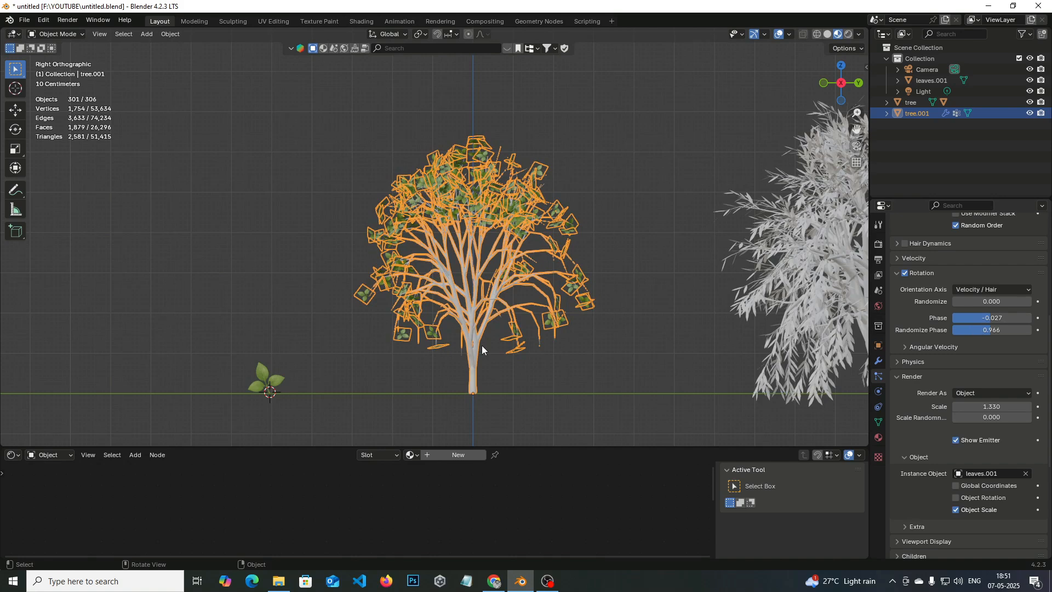
mouse_move(987, 321)
left_mouse_down()
mouse_move(967, 321)
mouse_move(994, 332)
left_mouse_up()
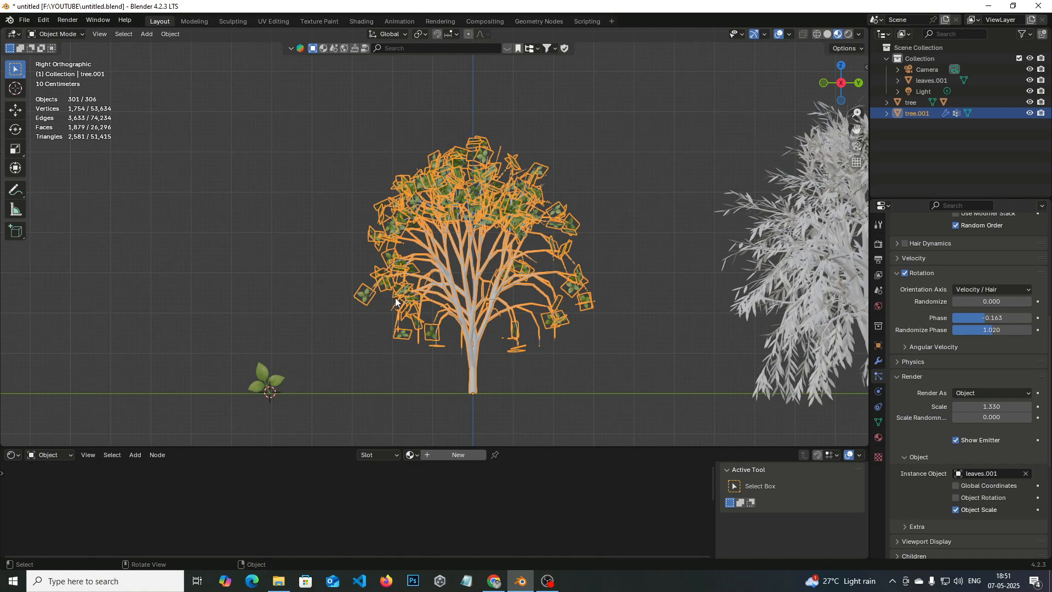
- Set the leaf particles' rotation Phase to -0.109 and Randomize Phase to 0.340
left_click(662, 209)
scroll(587, 268, "up", 1)
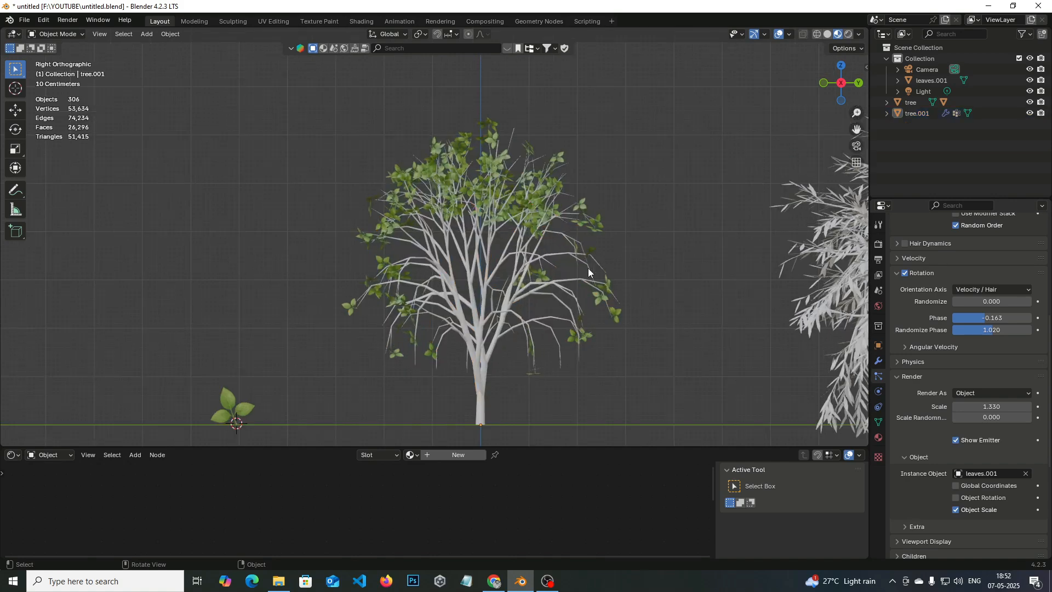
scroll(587, 268, "down", 1)
scroll(587, 268, "up", 1)
mouse_move(997, 330)
left_mouse_down()
mouse_move(970, 329)
mouse_move(991, 318)
left_mouse_up()
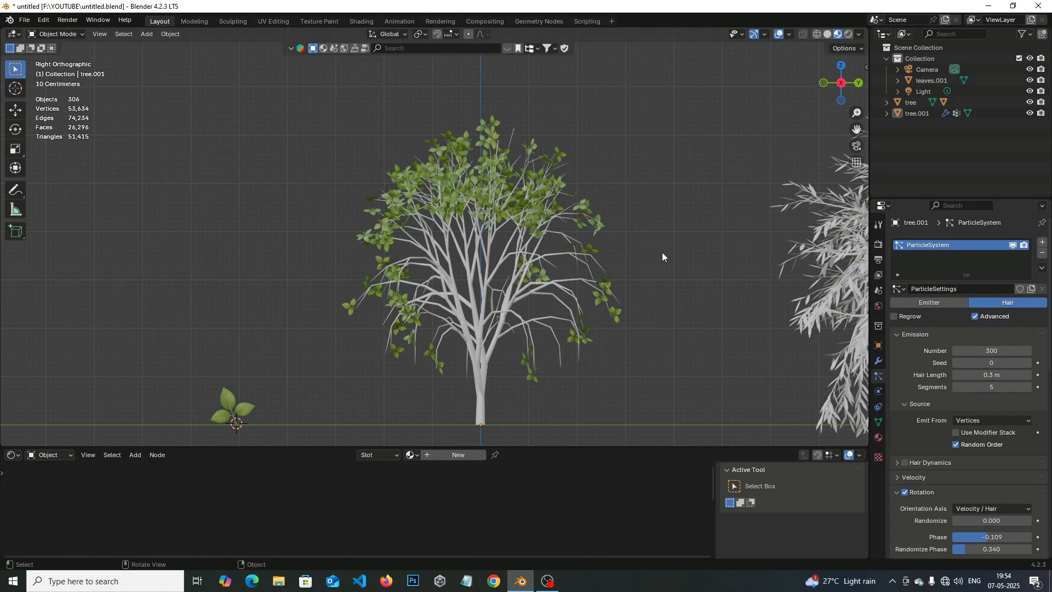
- Try to apply the ParticleSystem modifier of tree.001 without converting its leaf instances, and undo it
left_click(476, 366)
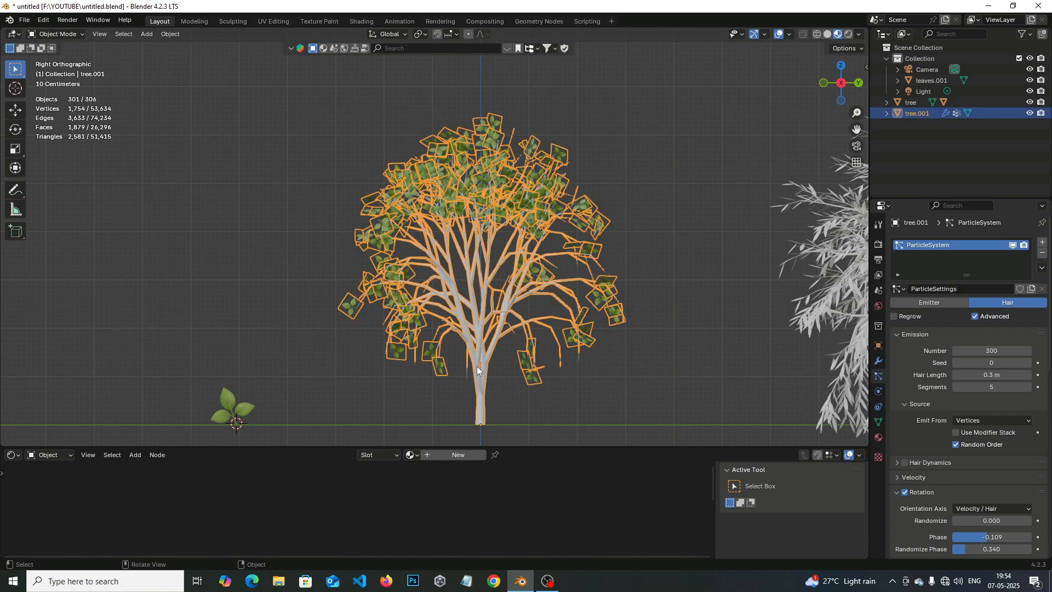
left_click(878, 361)
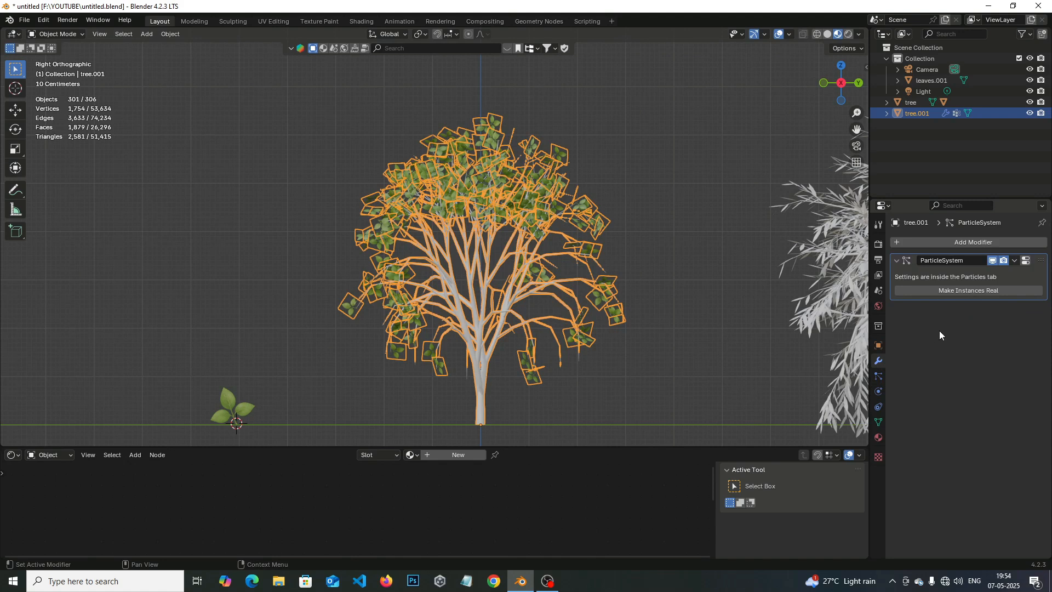
left_click(1014, 260)
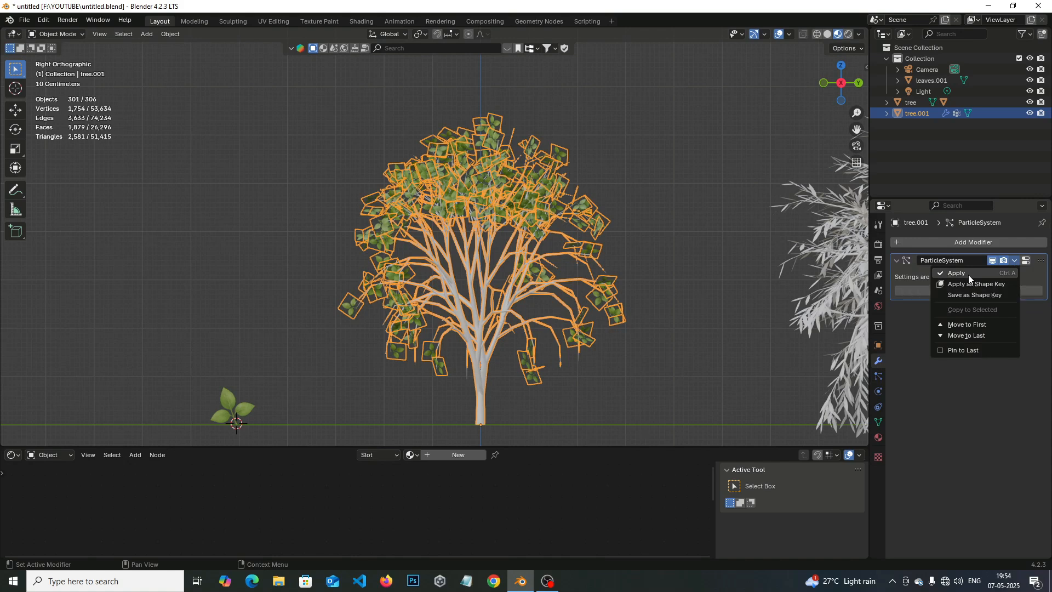
left_click(968, 274)
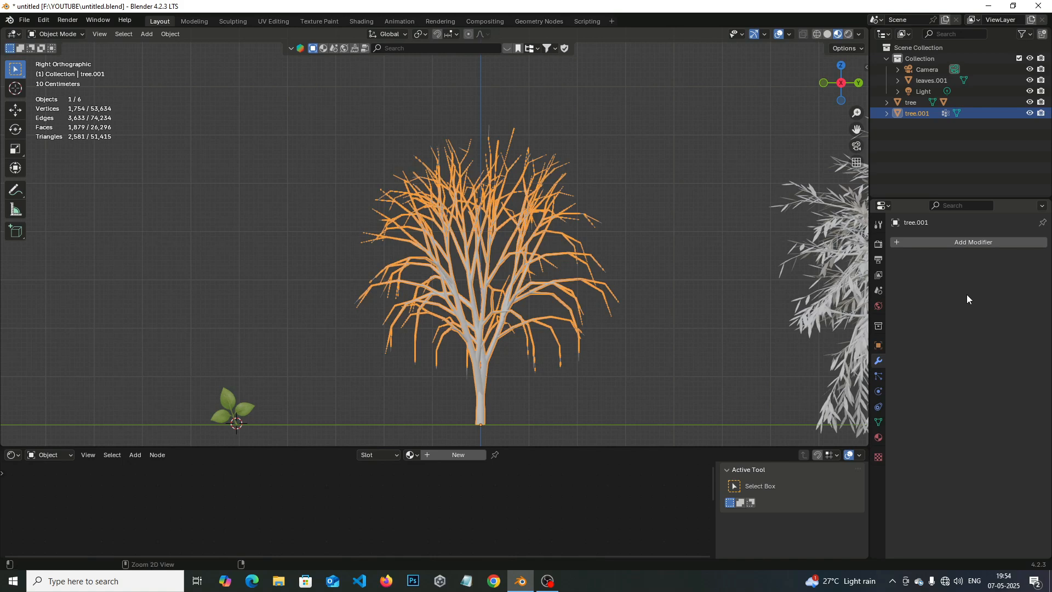
key("ctrl+z")
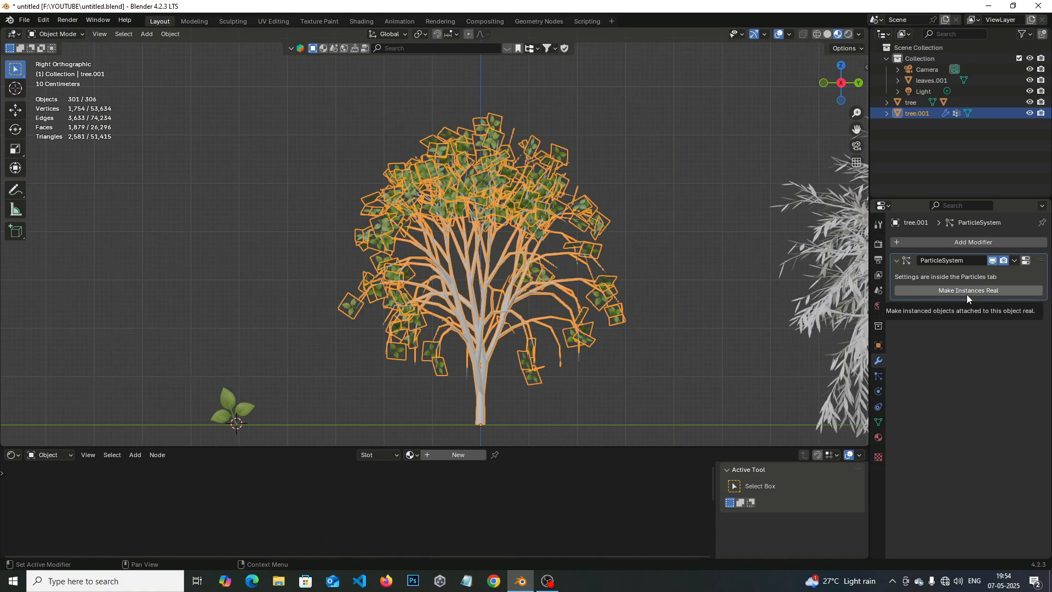
- Make the leaf particle instances of tree.001 real, and apply its ParticleSystem modifier
left_click(966, 294)
left_click(1014, 261)
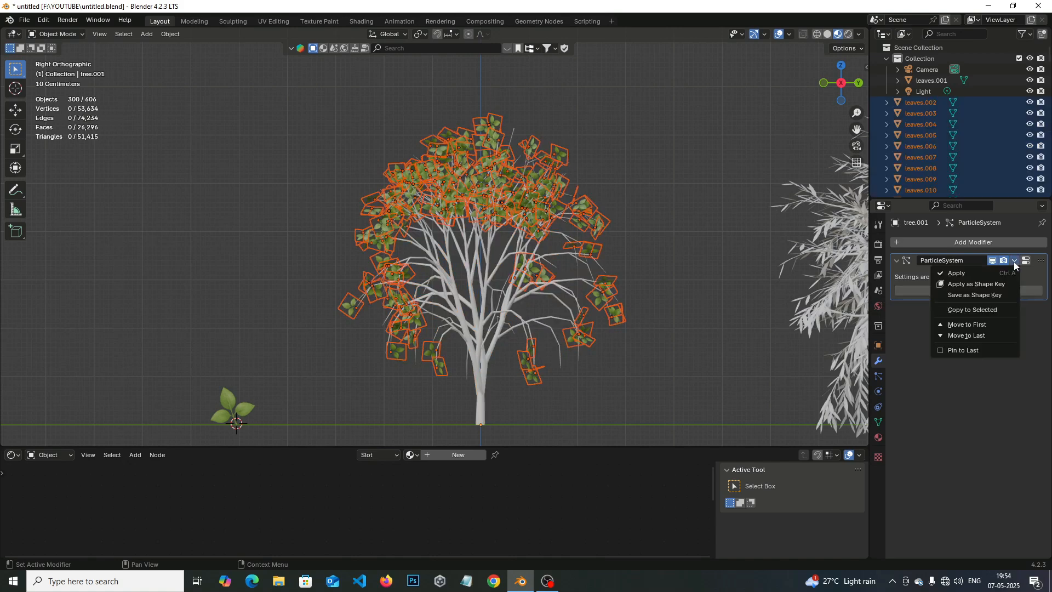
left_click(948, 273)
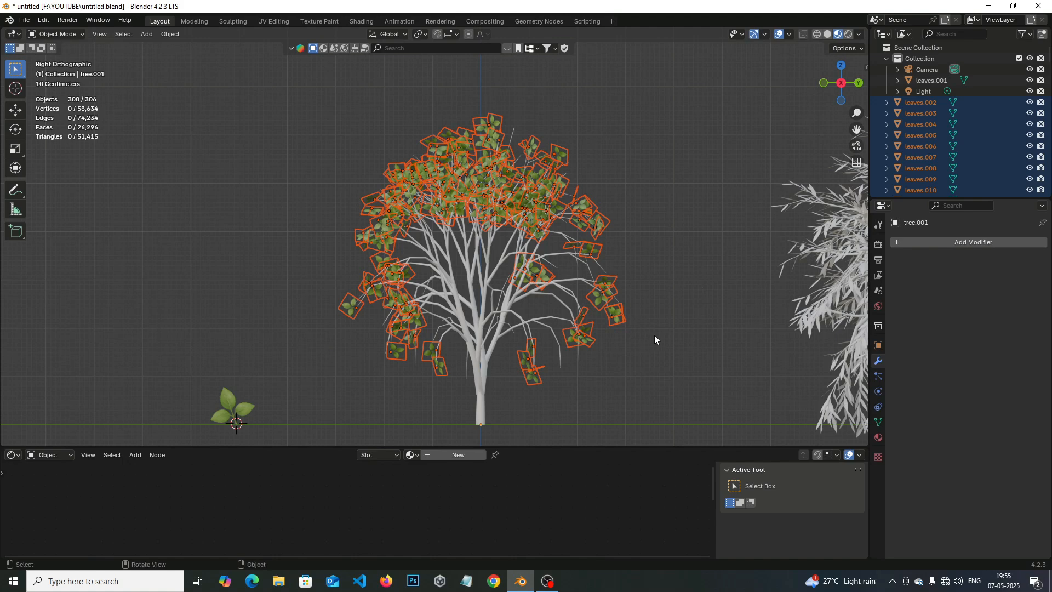
- Join all the selected leaf planes into one object, with leaves.168 as the active object
scroll(654, 334, "up", 4)
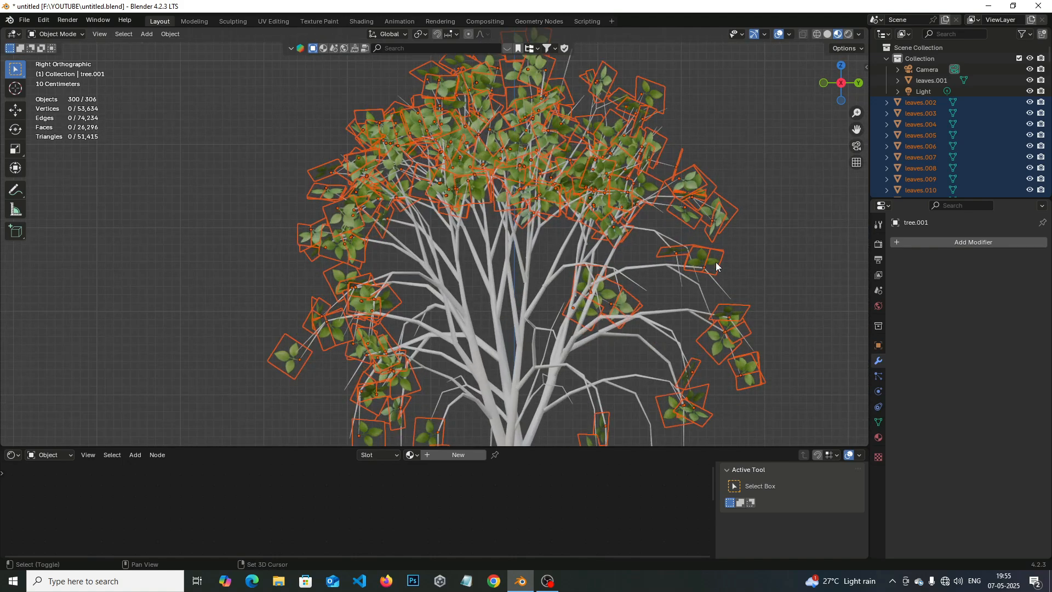
left_click(715, 262, "shift")
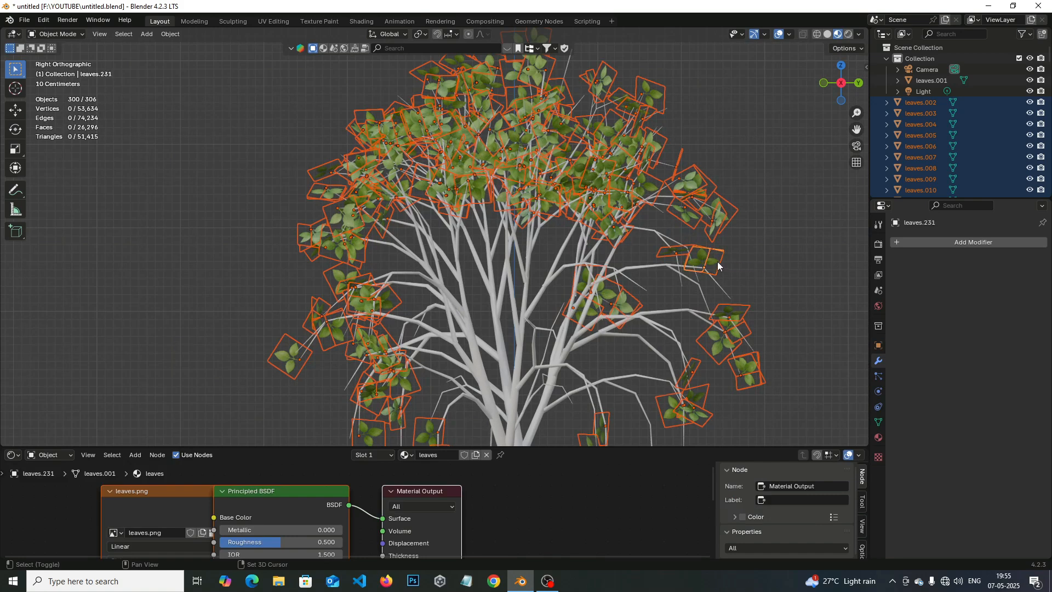
left_click(717, 263, "shift")
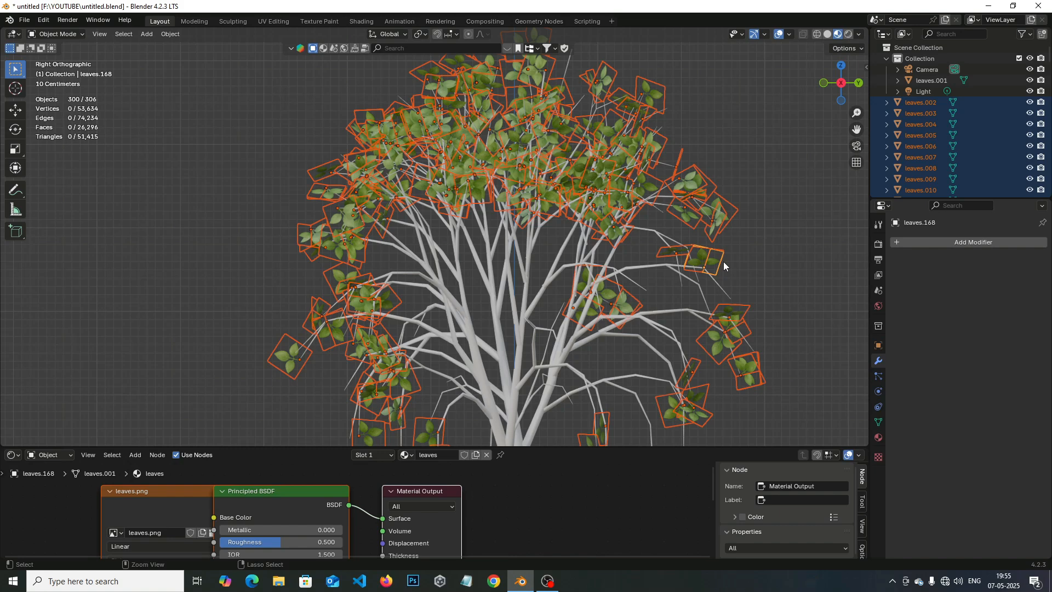
key("ctrl+j")
- Create a new material on the low poly trunk tree.001 and name it "tree trunk"
scroll(603, 295, "down", 2)
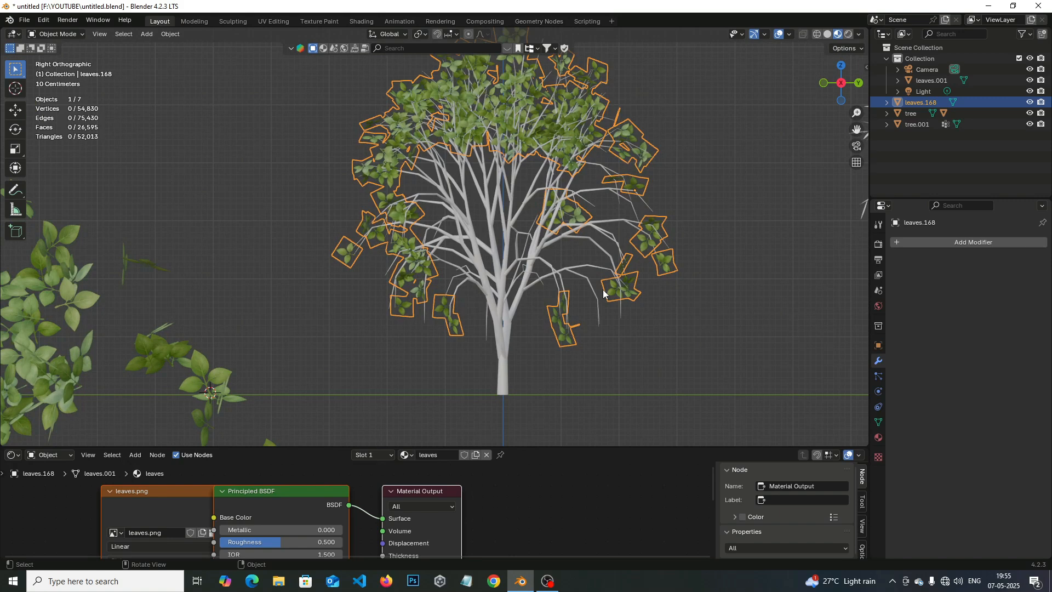
left_click(499, 340)
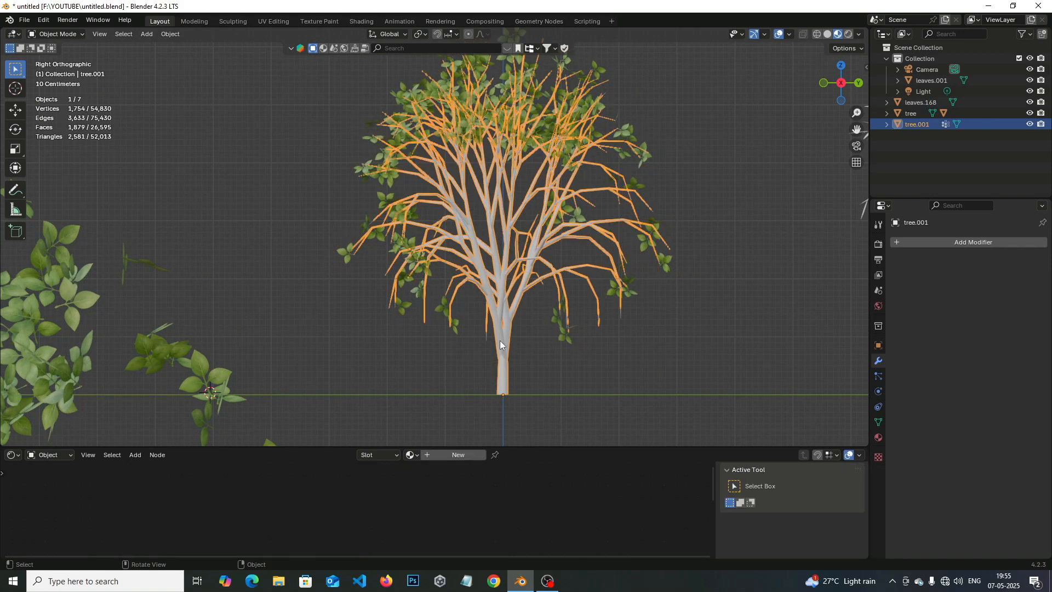
left_click(878, 436)
left_click(954, 289)
double_click(944, 243)
type("tr")
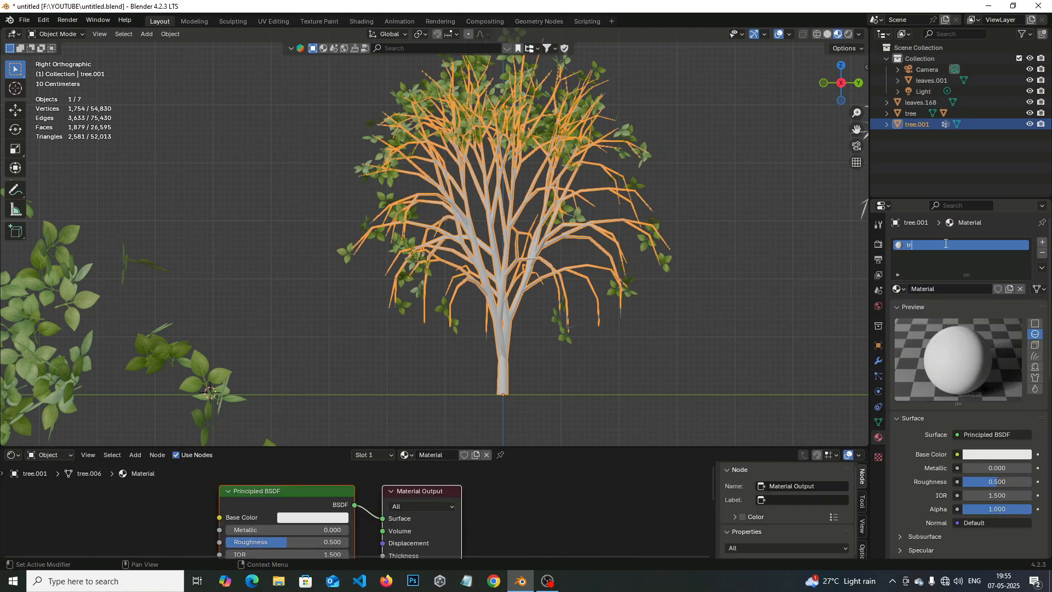
type("ee trunk")
key("Return")
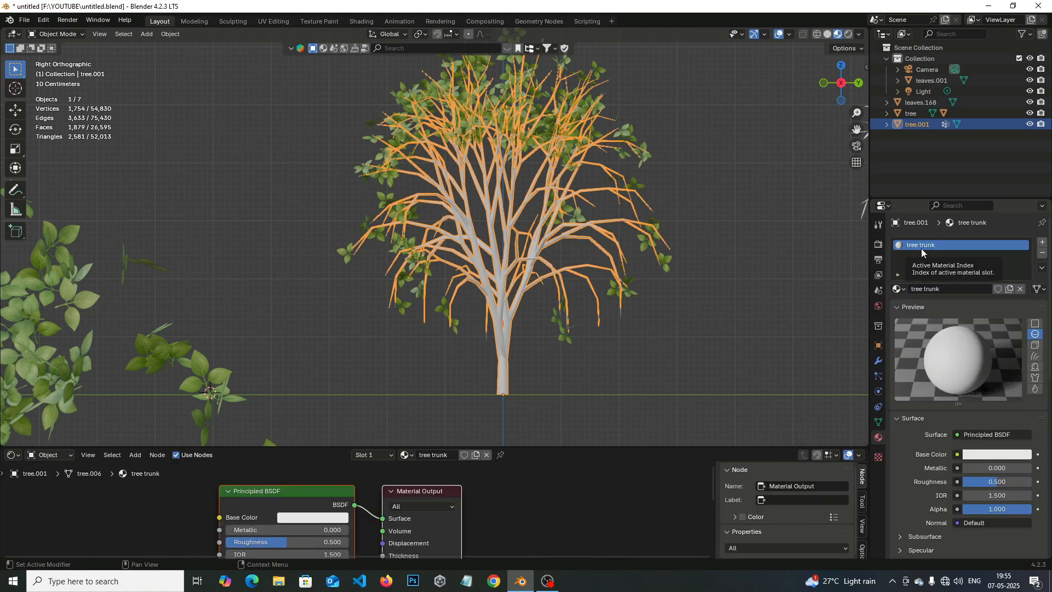
- Set the Base Color of the tree trunk material to a yellowish orange and deselect everything
left_click(989, 454)
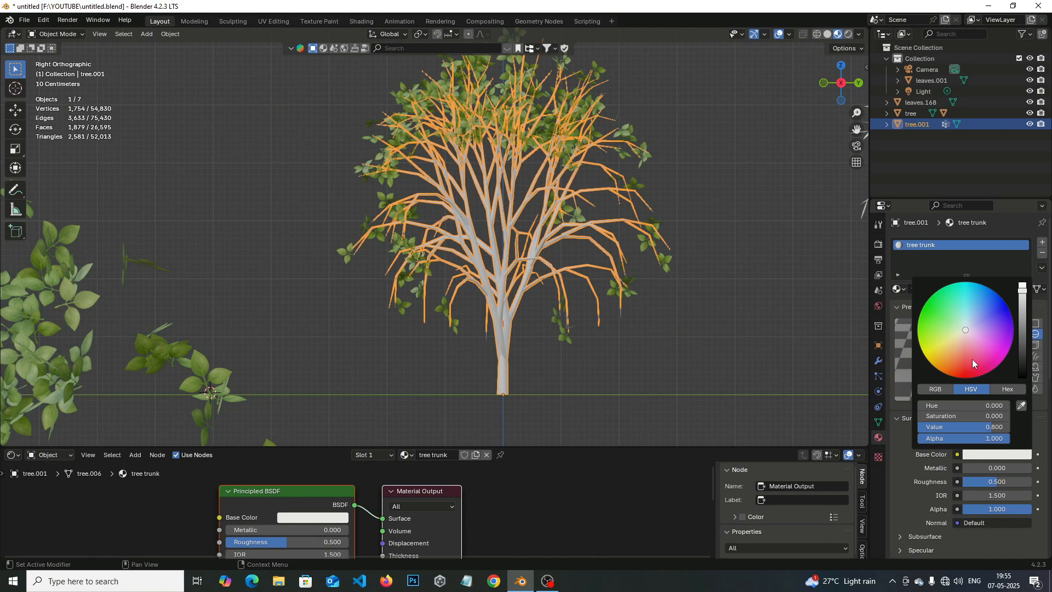
left_click(938, 362)
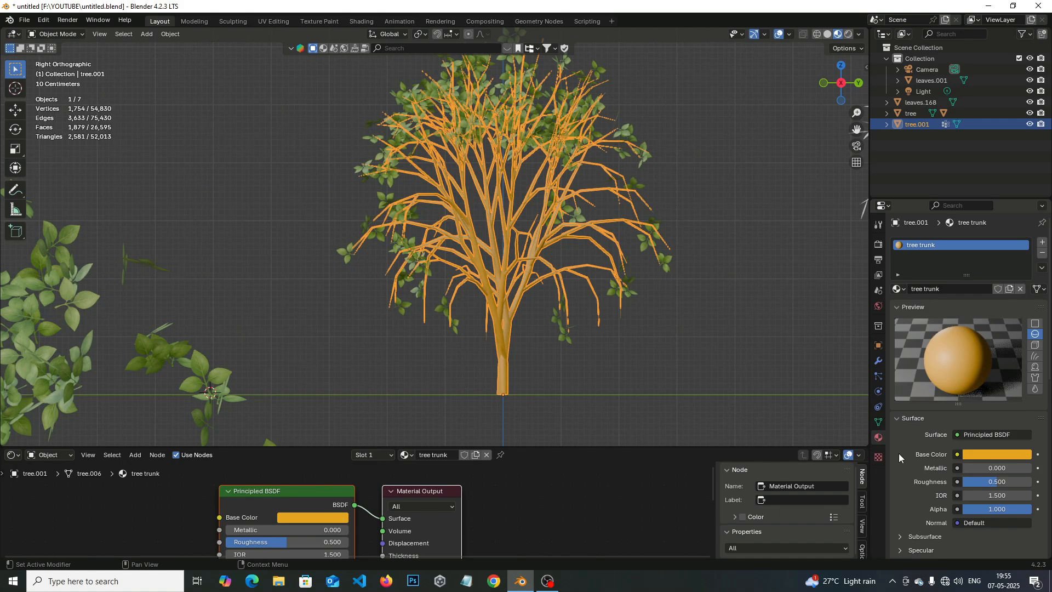
key("alt+a")
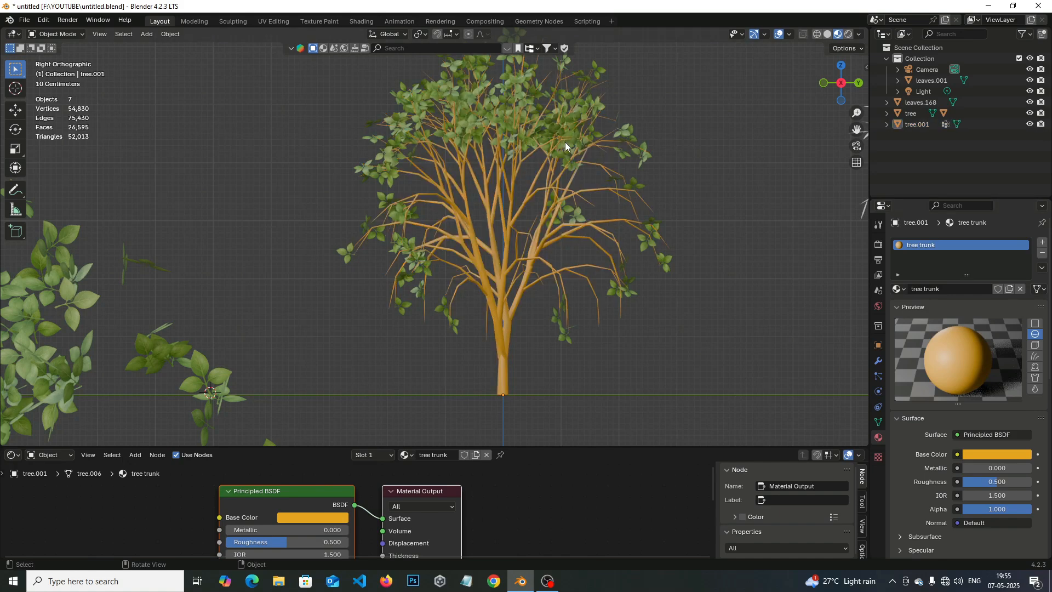
- Parent the joined leaves object leaves.168 to tree.001 using the Object option
left_click(565, 144)
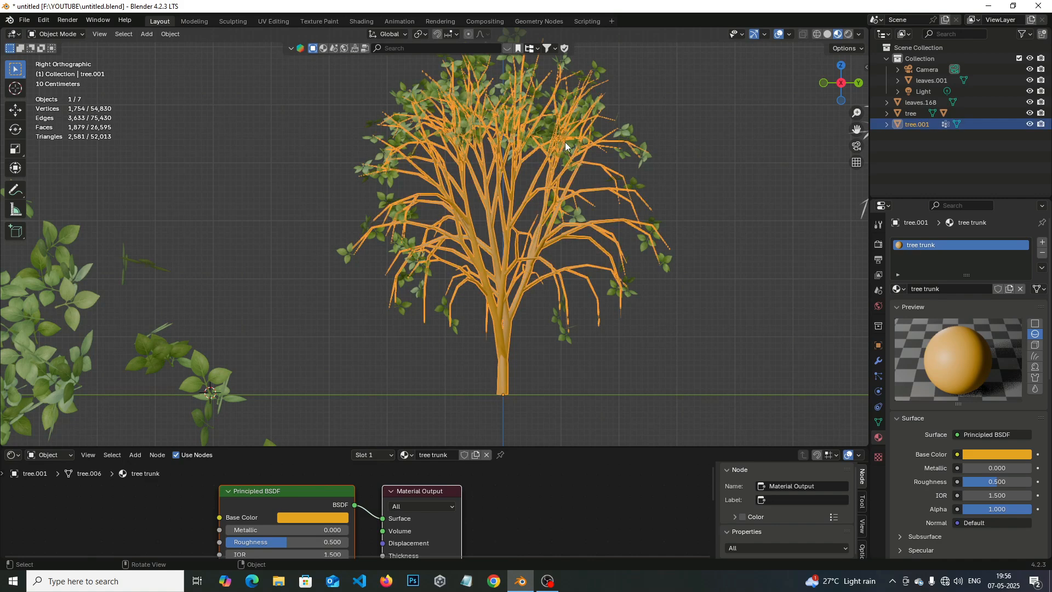
left_click(635, 132)
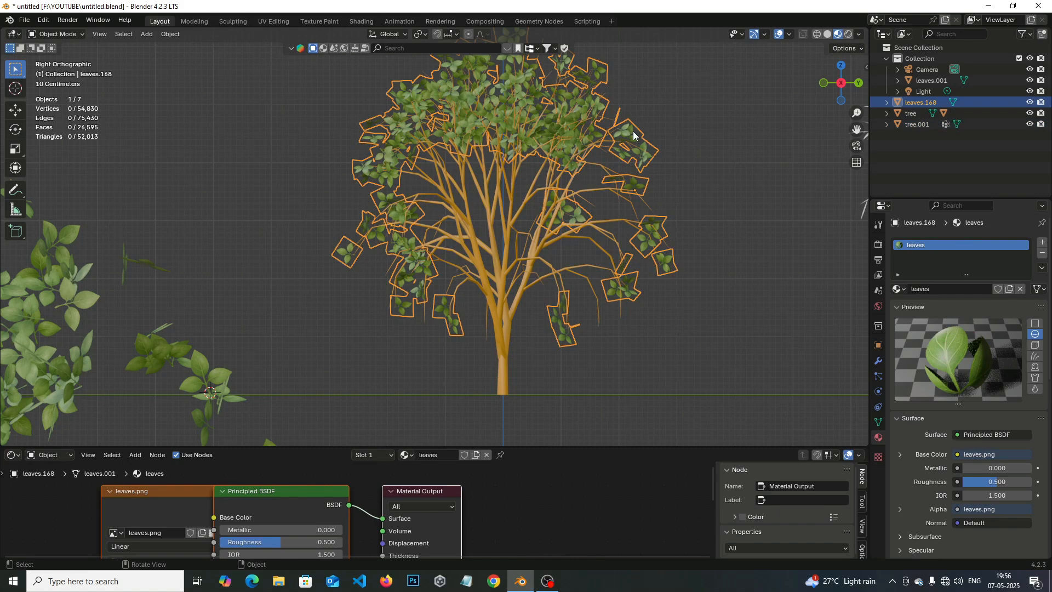
left_click(502, 325, "shift")
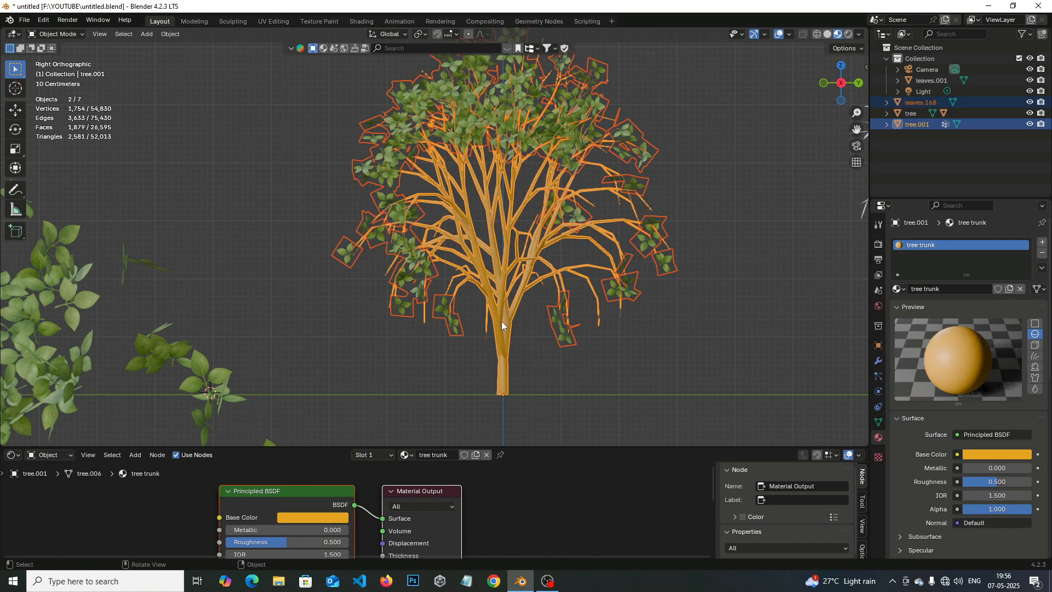
key("ctrl+p")
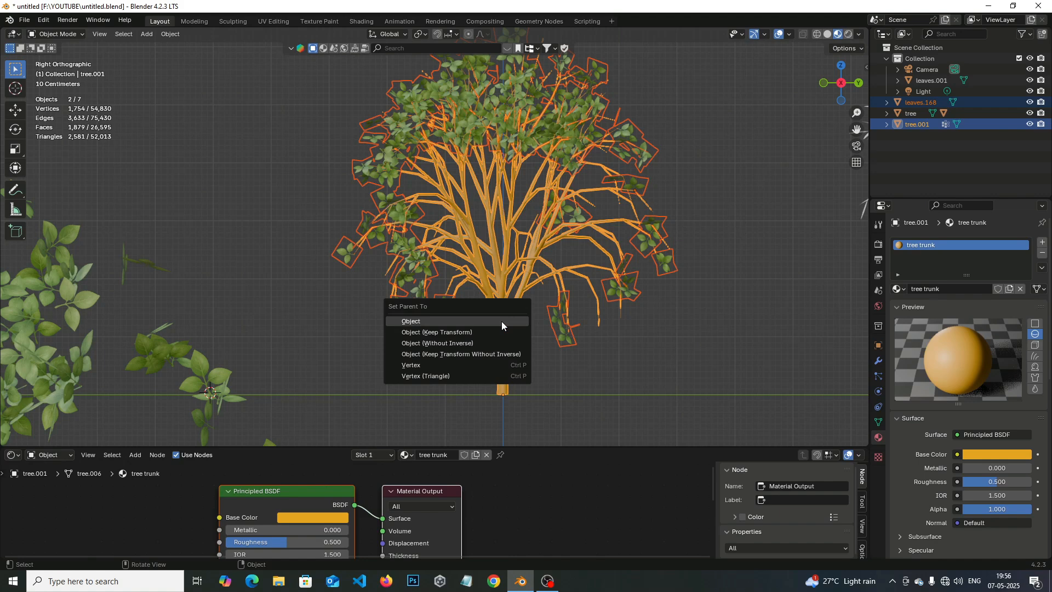
left_click(501, 325)
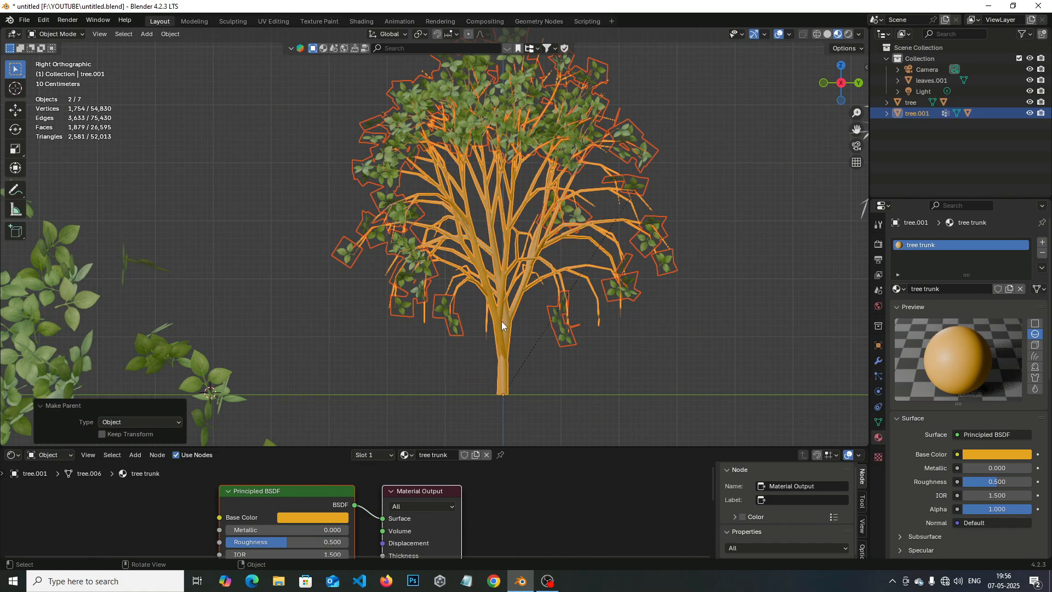
- Try moving tree.001 on its own to check that the parented leaves follow, and cancel the move
left_click(566, 384)
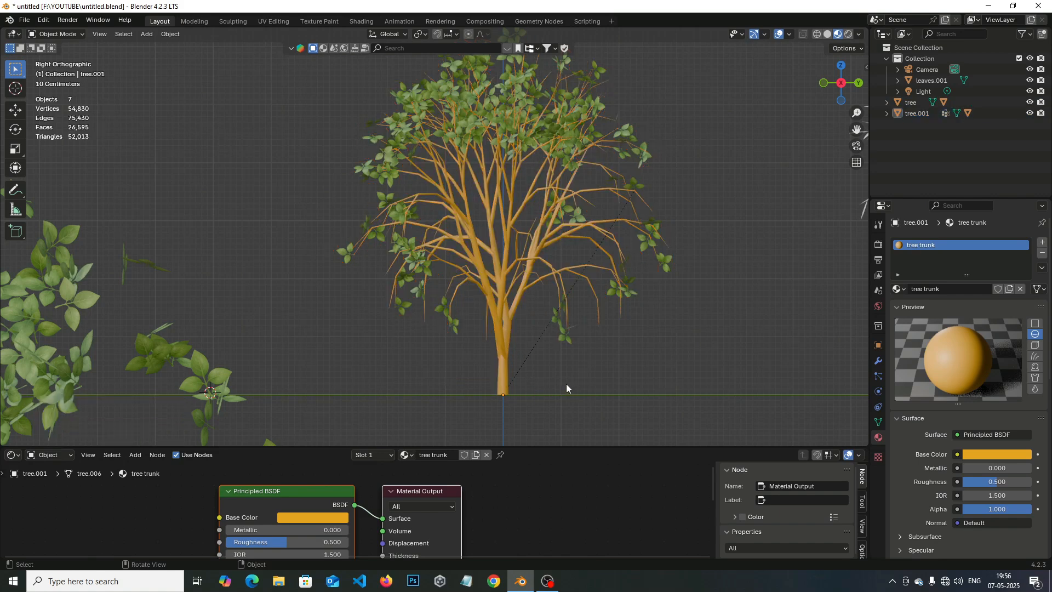
left_click(498, 341)
key("g")
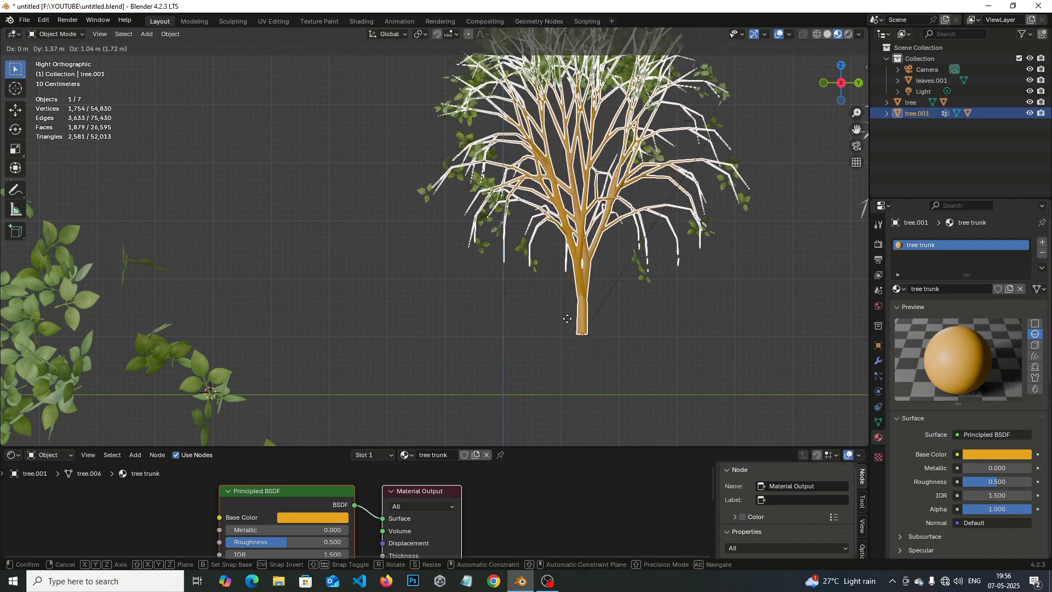
key("Escape")
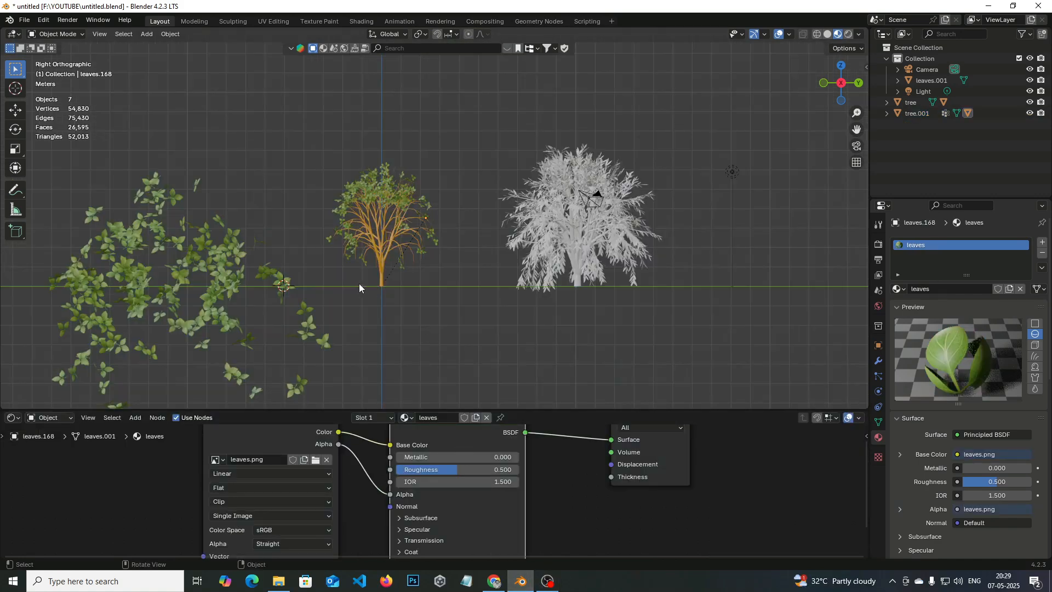
- Delete the leftover scattered leaves object leaves.001 beside the low poly tree
scroll(361, 284, "down", 2)
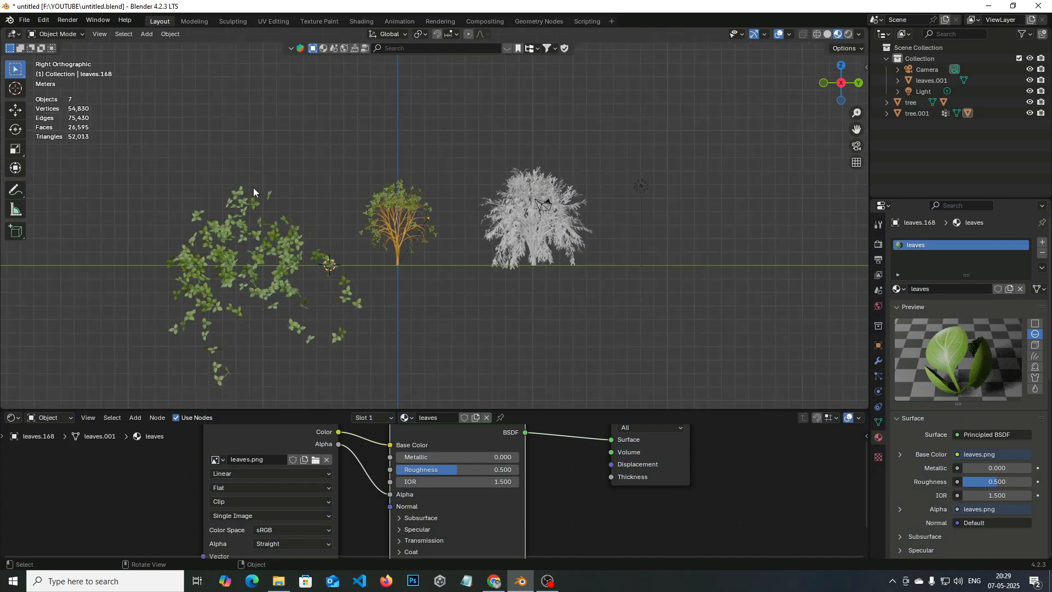
scroll(300, 208, "up", 2)
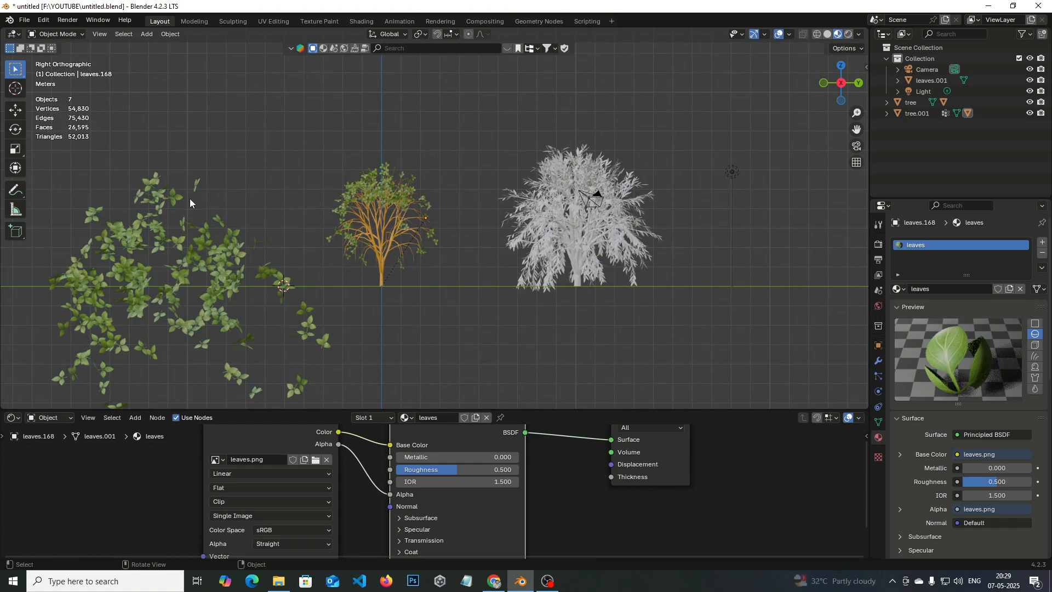
left_click(224, 273)
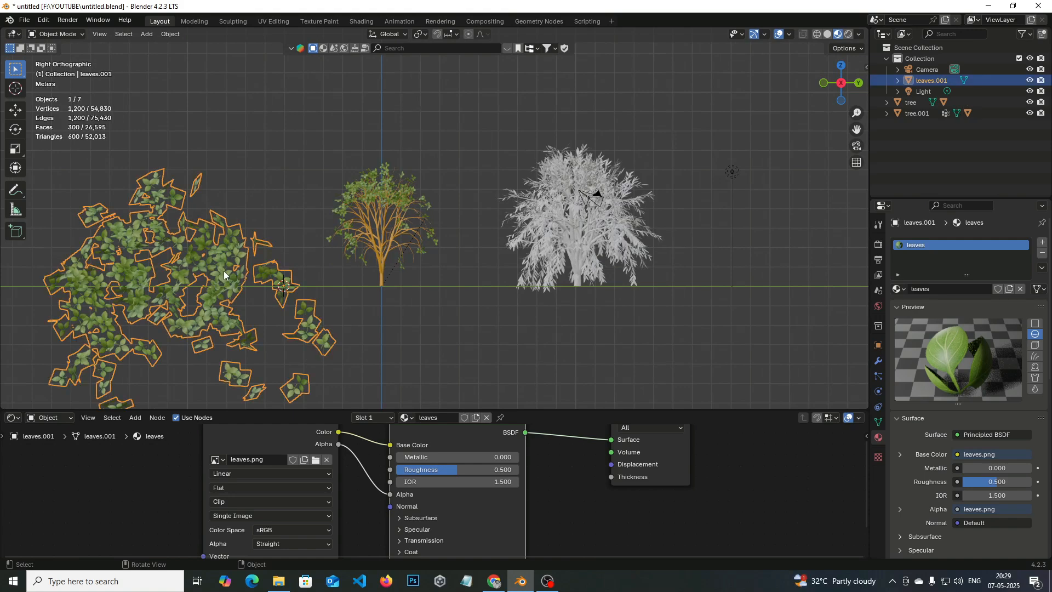
key("Delete")
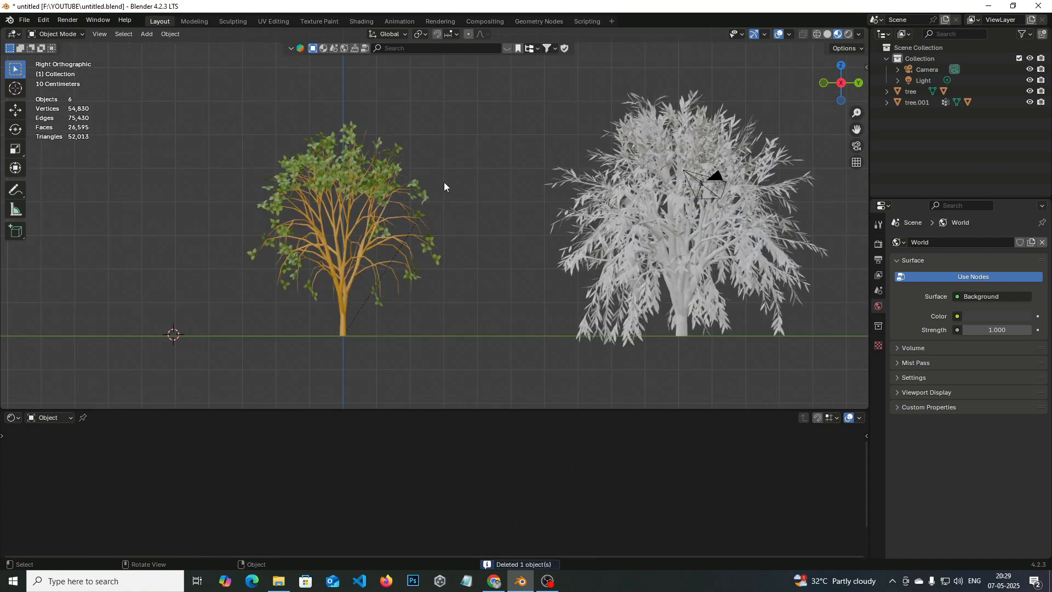
- Compare the mesh statistics of the low poly tree's leaves and trunk with those of the original tree's trunk and leaves
scroll(443, 182, "up", 5)
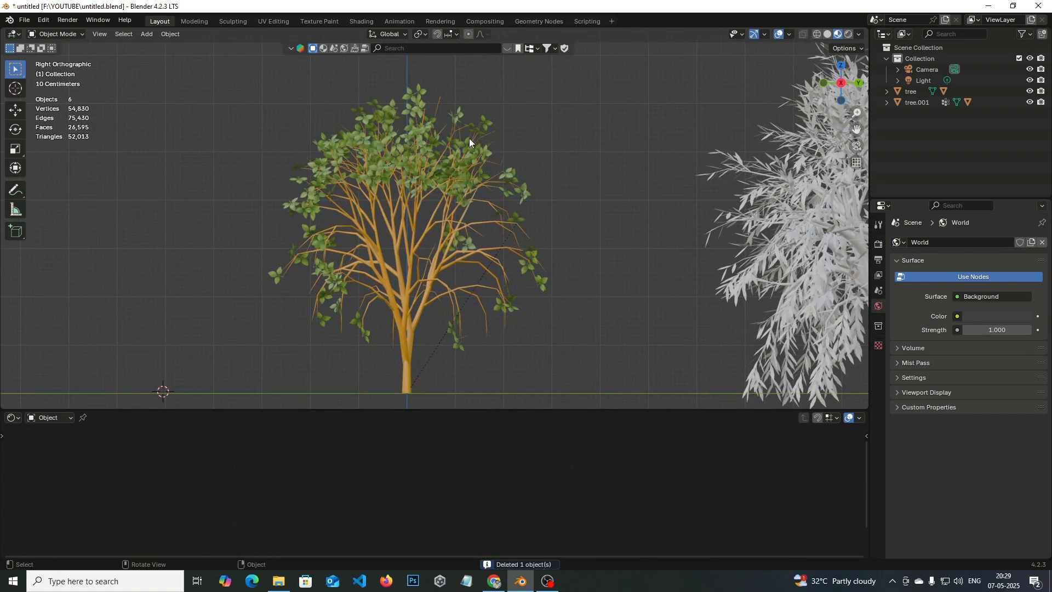
left_click(422, 98)
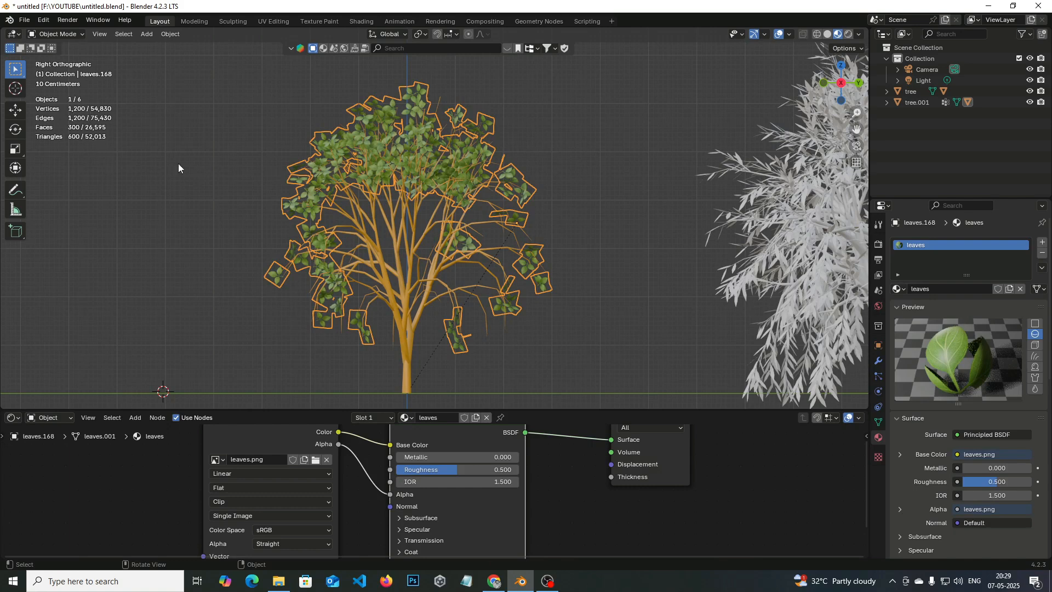
left_click(387, 285)
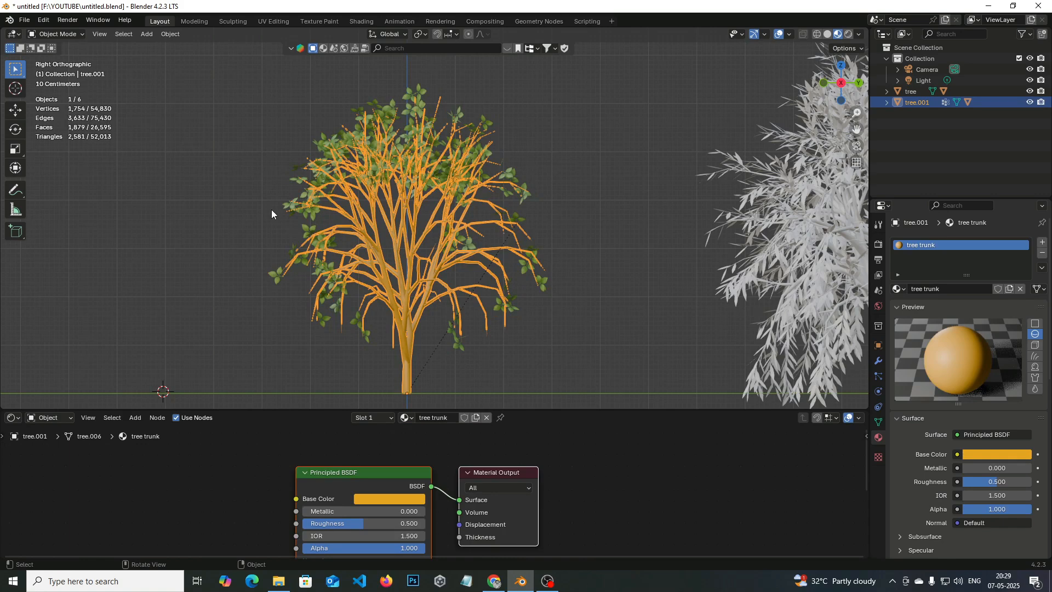
scroll(272, 209, "down", 1)
middle_click_drag(735, 292, 590, 291, "shift")
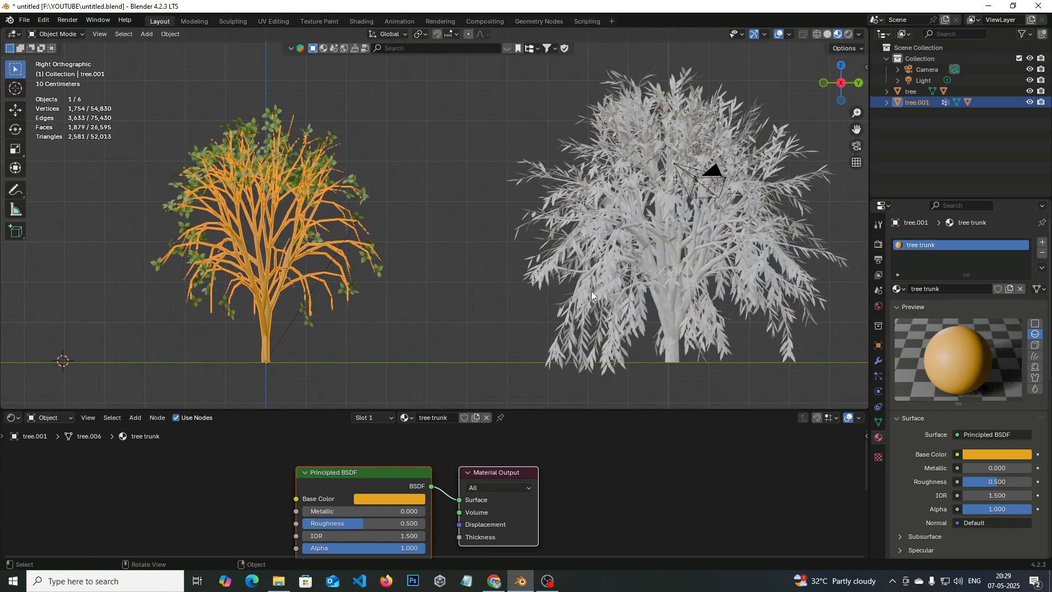
left_click(683, 305)
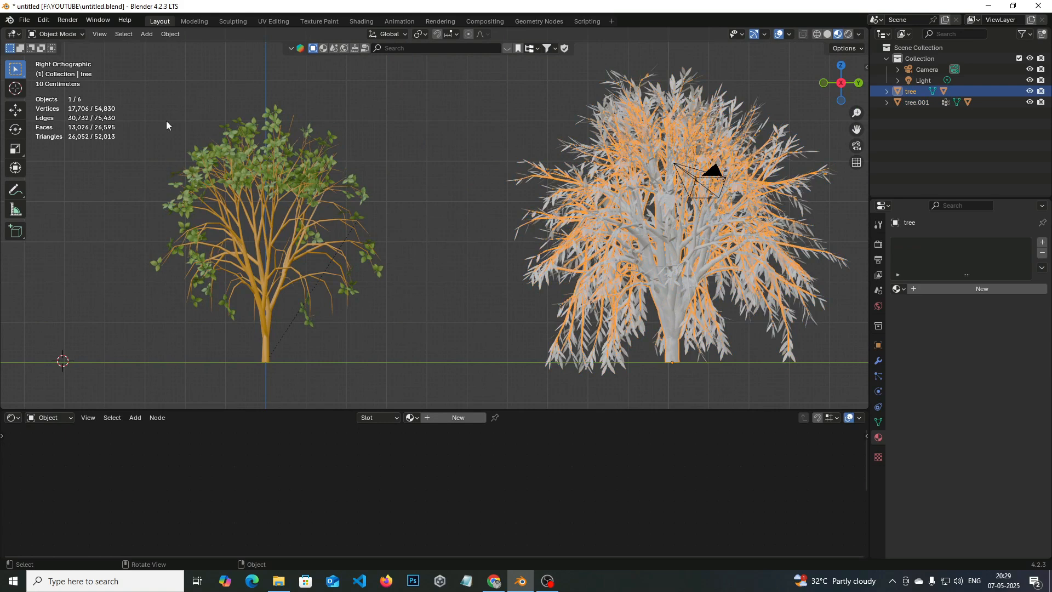
left_click(755, 149)
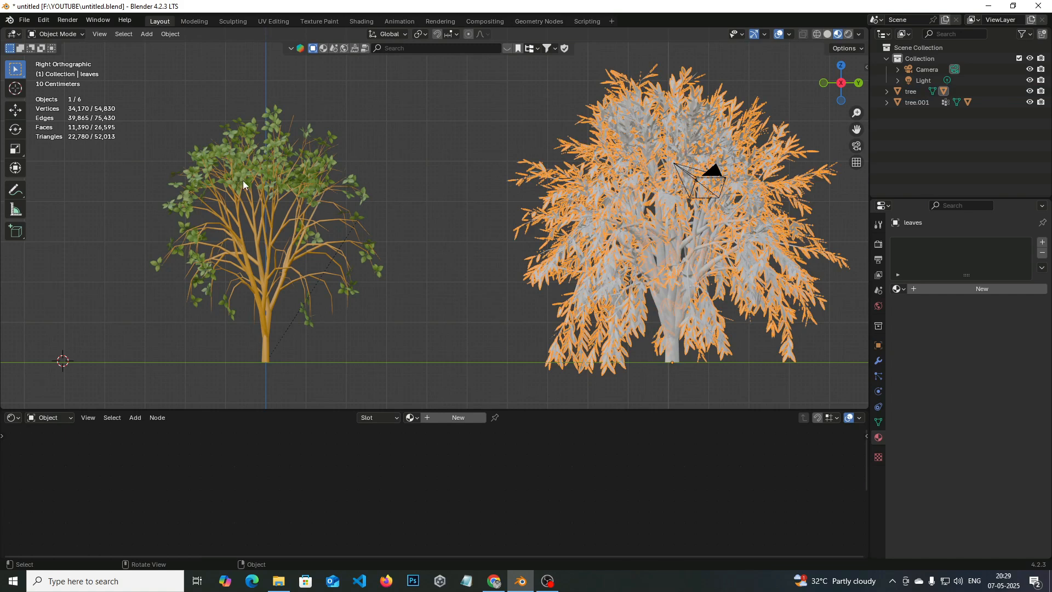
- Deselect the original tree's leaves and enlarge the Shader Editor area while keeping both trees in view
left_click(472, 264)
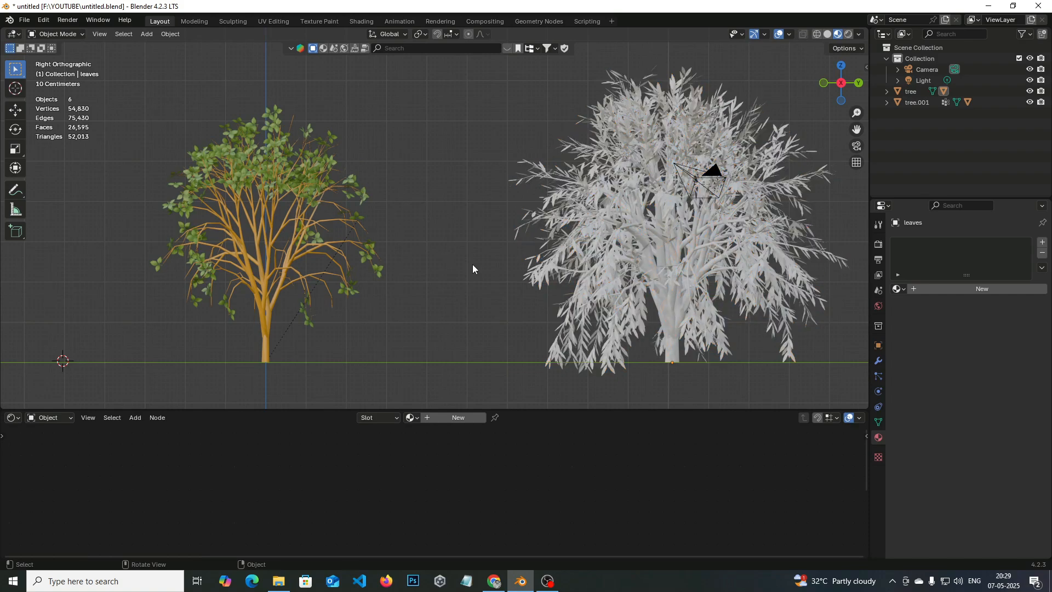
scroll(472, 264, "down", 1)
middle_click_drag(472, 264, 532, 236, "shift")
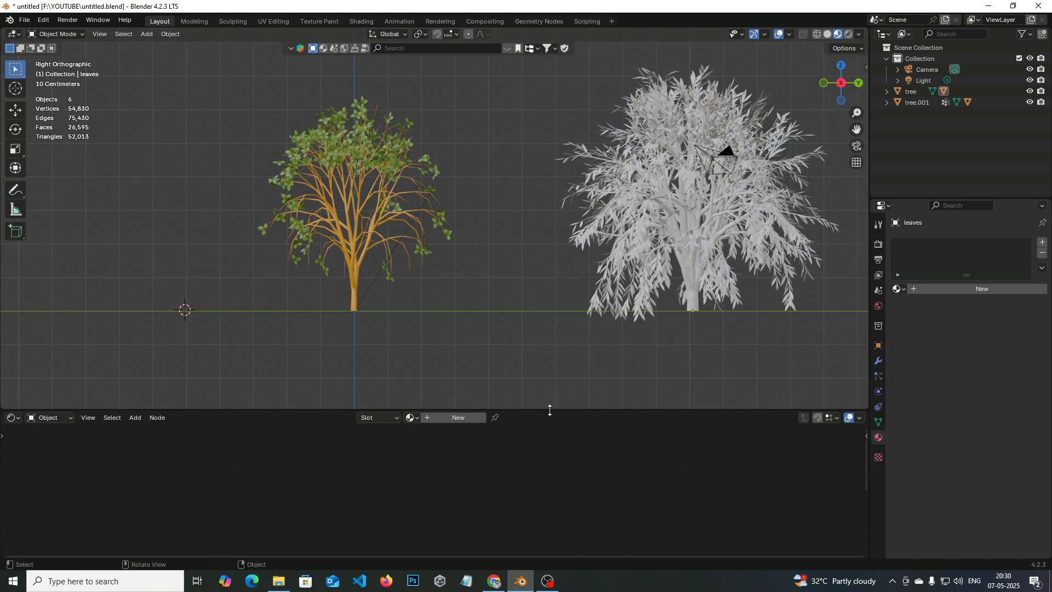
left_click_drag(549, 409, 538, 281)
middle_click_drag(484, 139, 519, 163, "shift")
left_click_drag(541, 293, 544, 368)
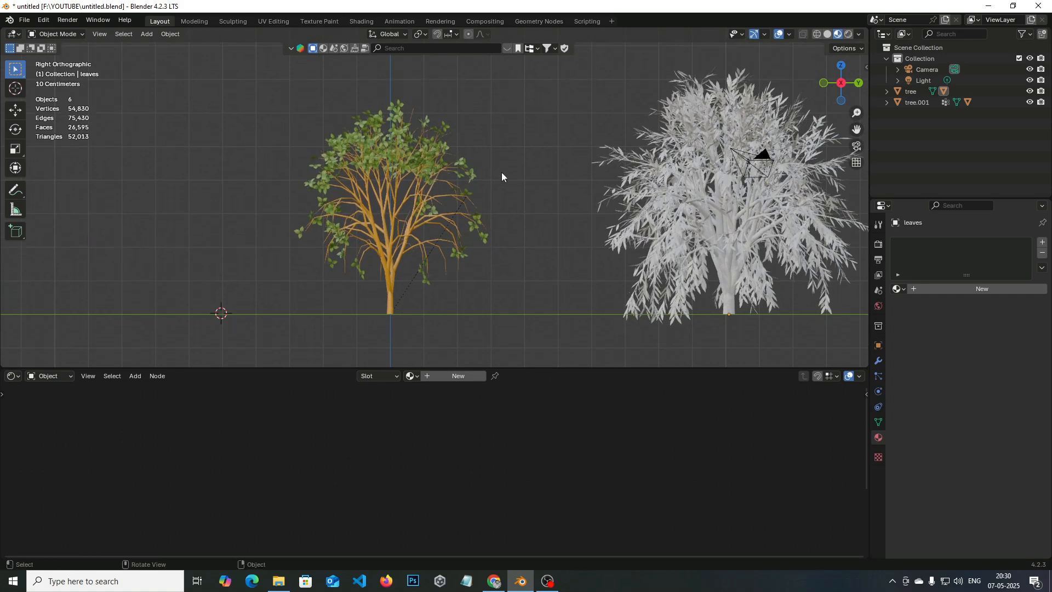
- Enable Camera and Shadow backface culling on the leaves.168 material and set its render method to Blended
left_click(398, 133)
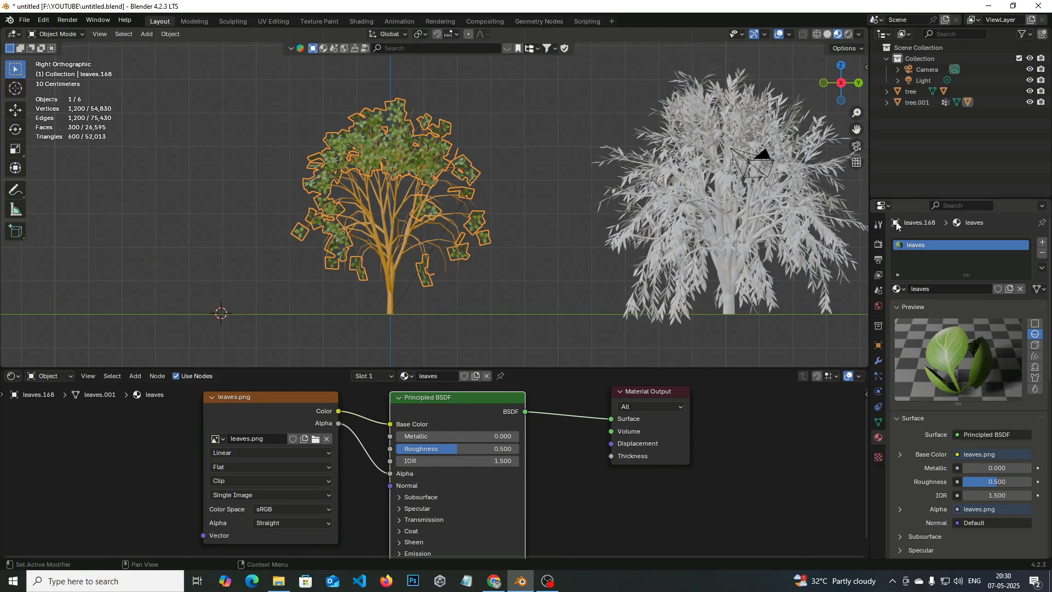
scroll(941, 373, "down", 15)
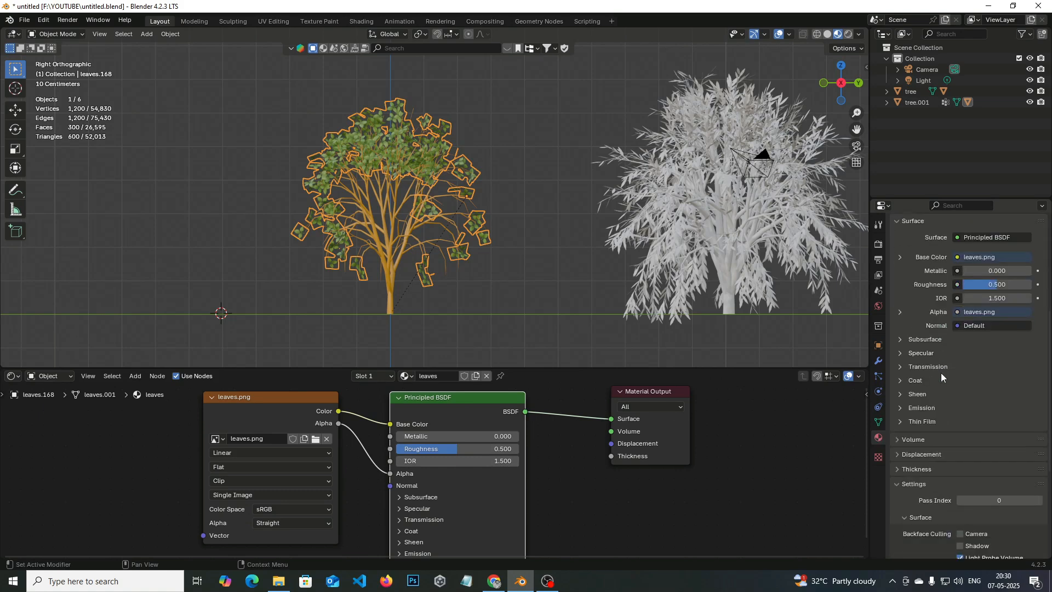
scroll(941, 373, "down", 2)
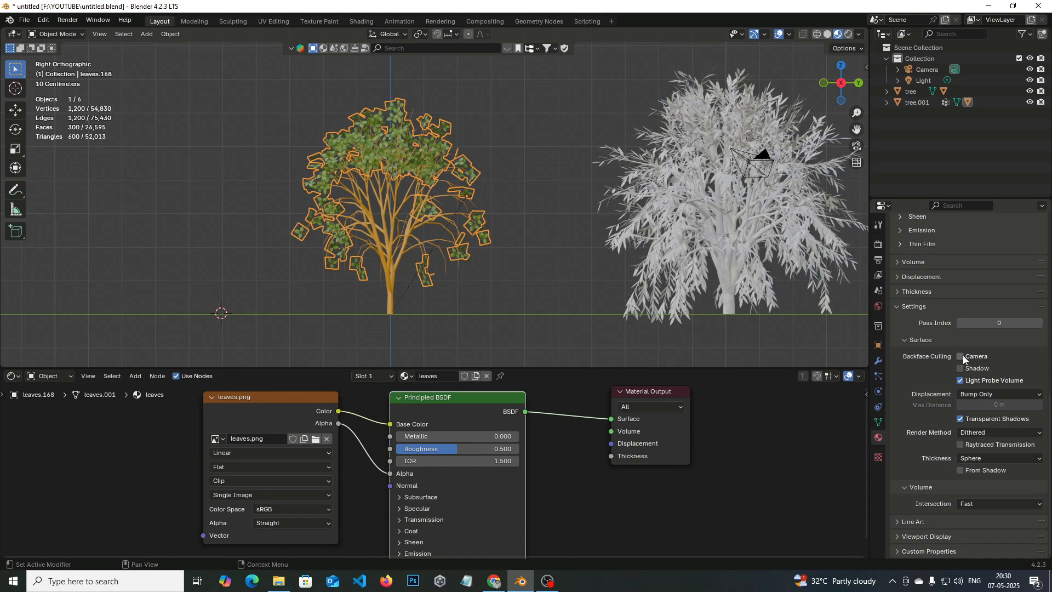
left_click_drag(964, 357, 964, 369)
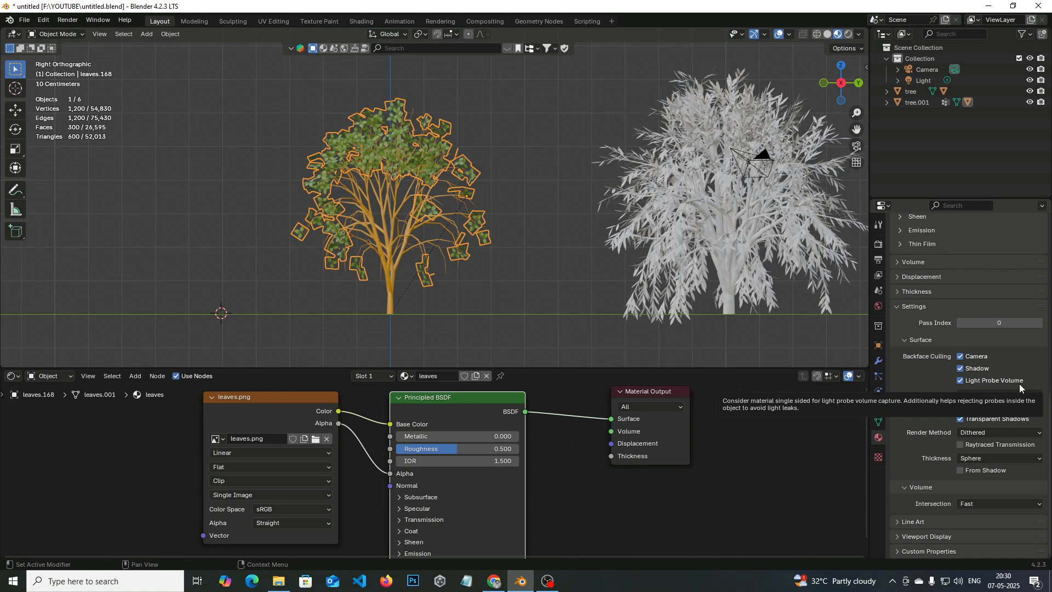
left_click(987, 431)
left_click(968, 458)
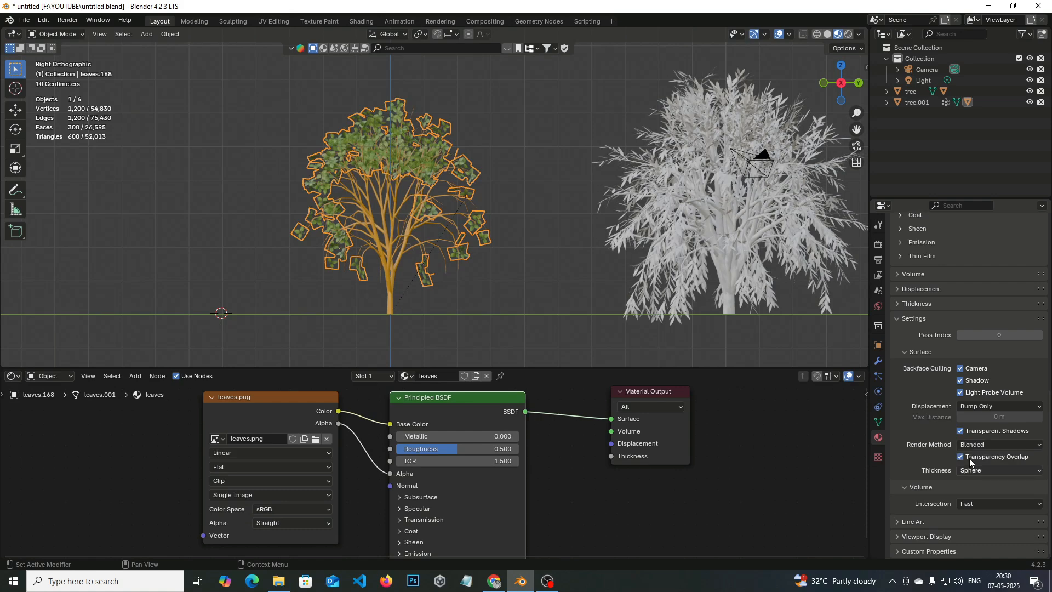
left_click(24, 20)
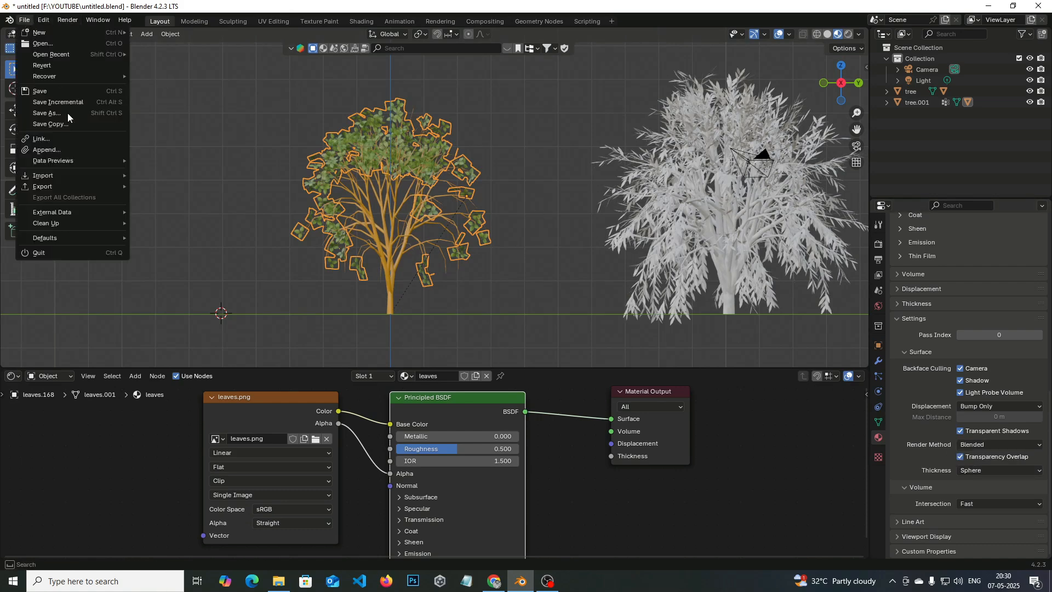
mouse_move(77, 188)
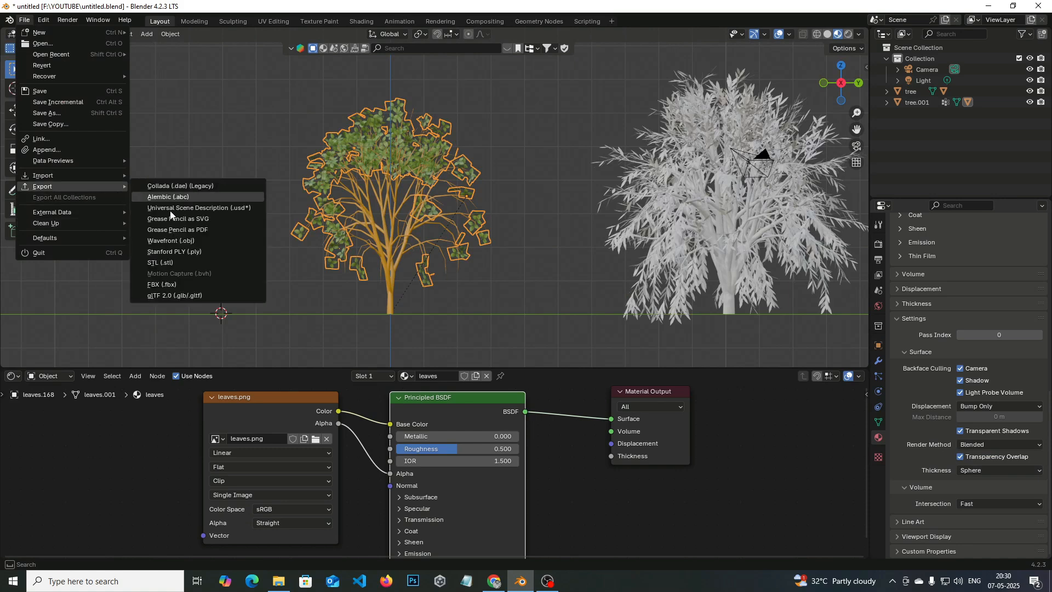
left_click(171, 284)
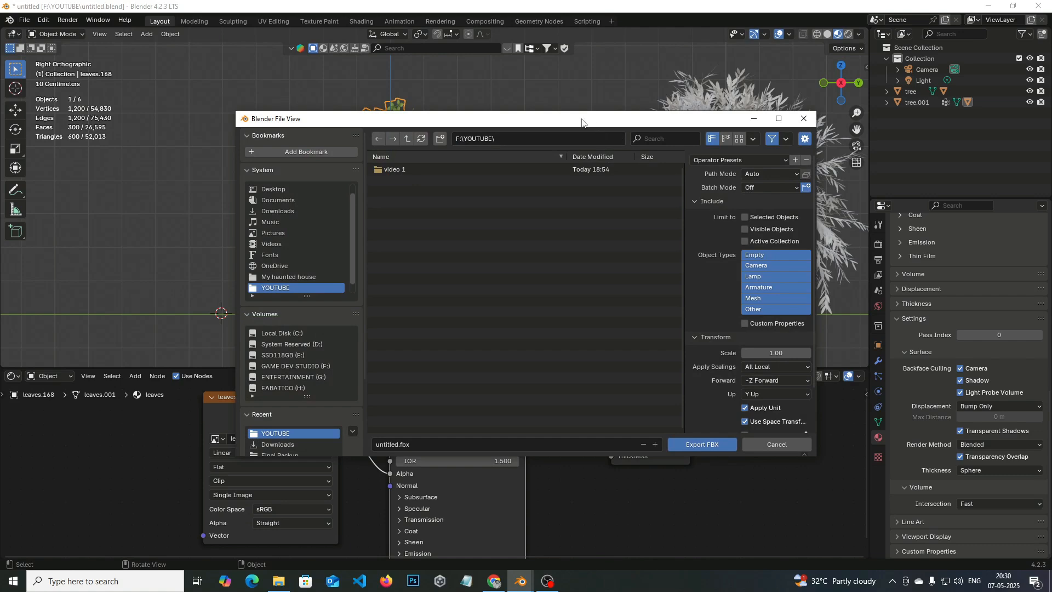
left_click_drag(582, 120, 460, 86)
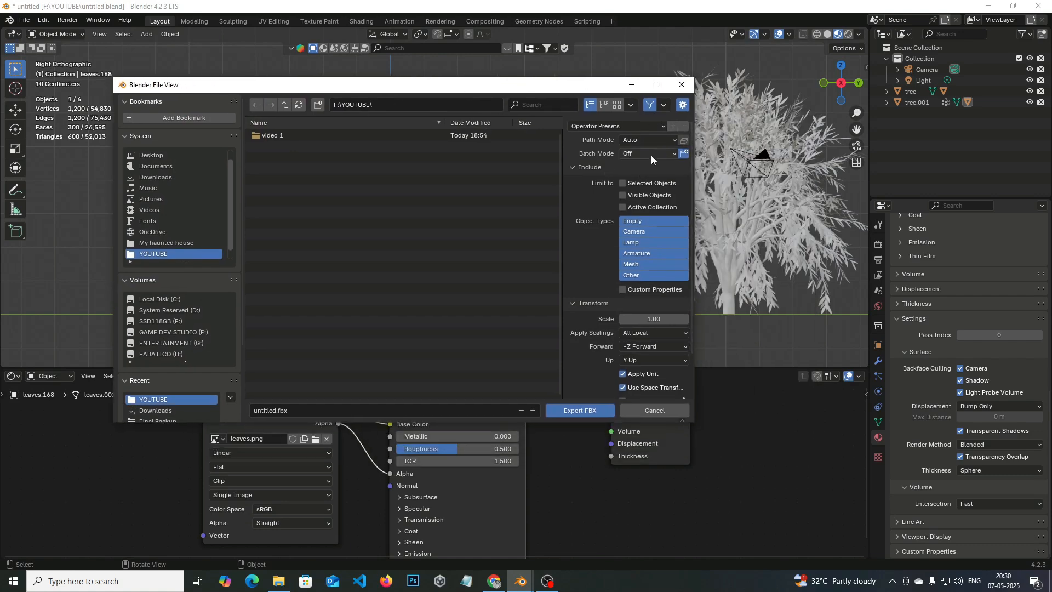
left_click(674, 139)
left_click(641, 214)
left_click(683, 140)
left_click_drag(481, 87, 514, 112)
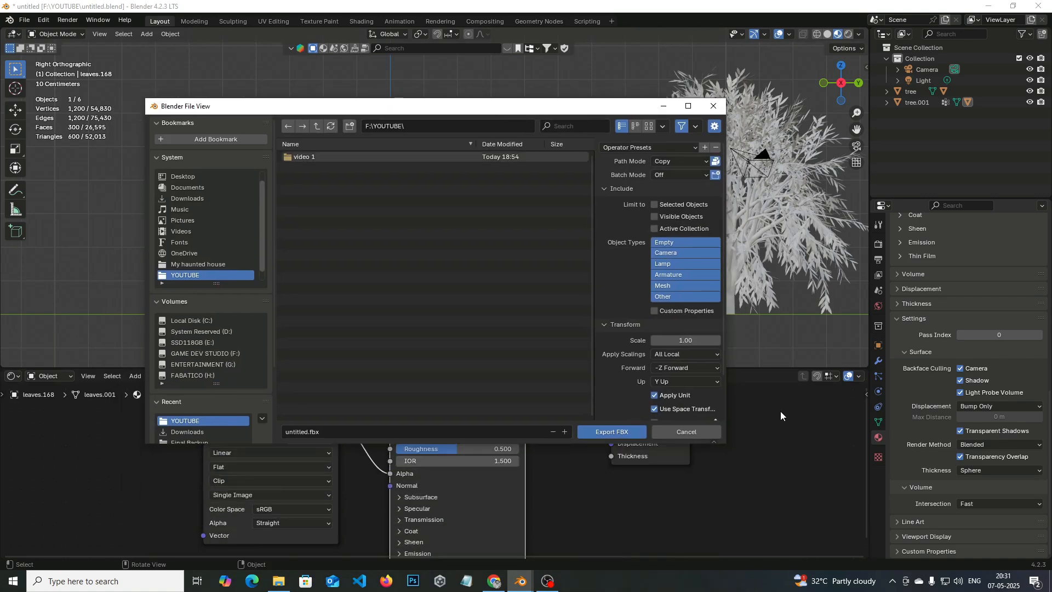
left_click(694, 428)
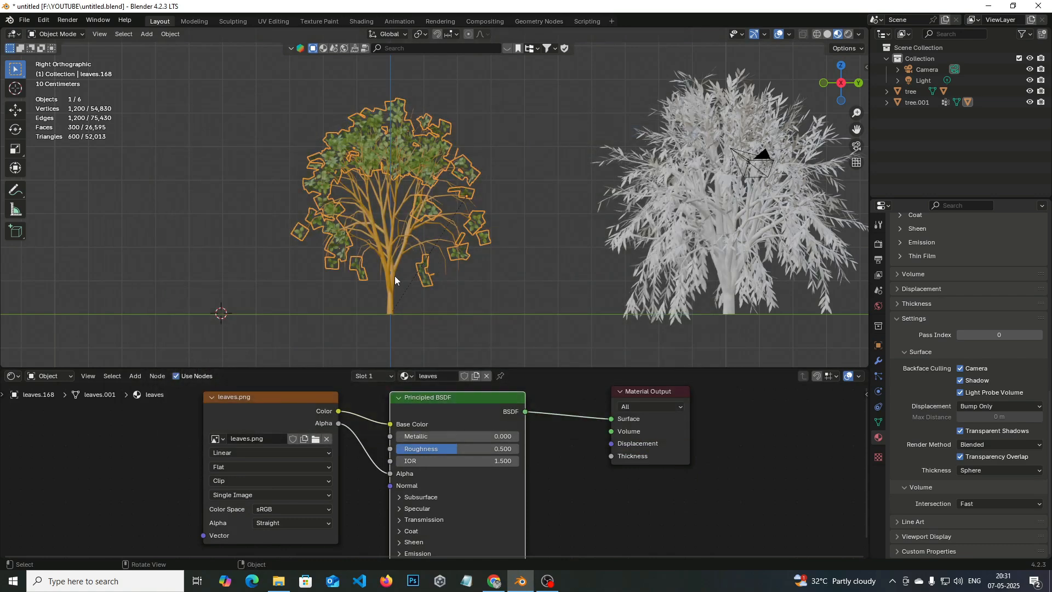
- Add the trunk tree.001 to the selection with leaves.168 and start an FBX export
left_click(384, 254, "shift")
scroll(513, 249, "down", 3)
scroll(427, 207, "up", 2)
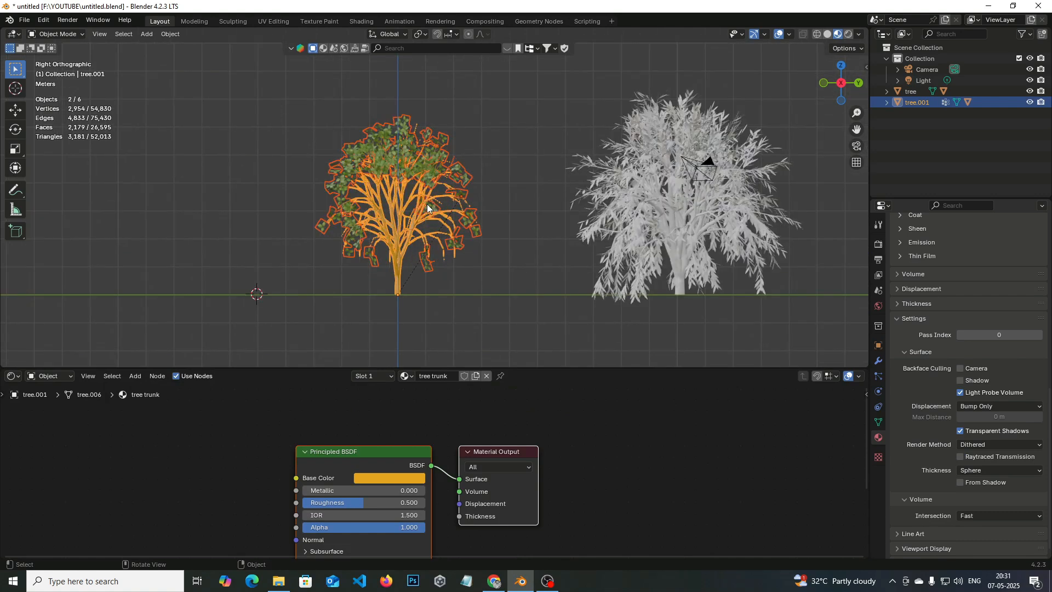
scroll(427, 207, "up", 1)
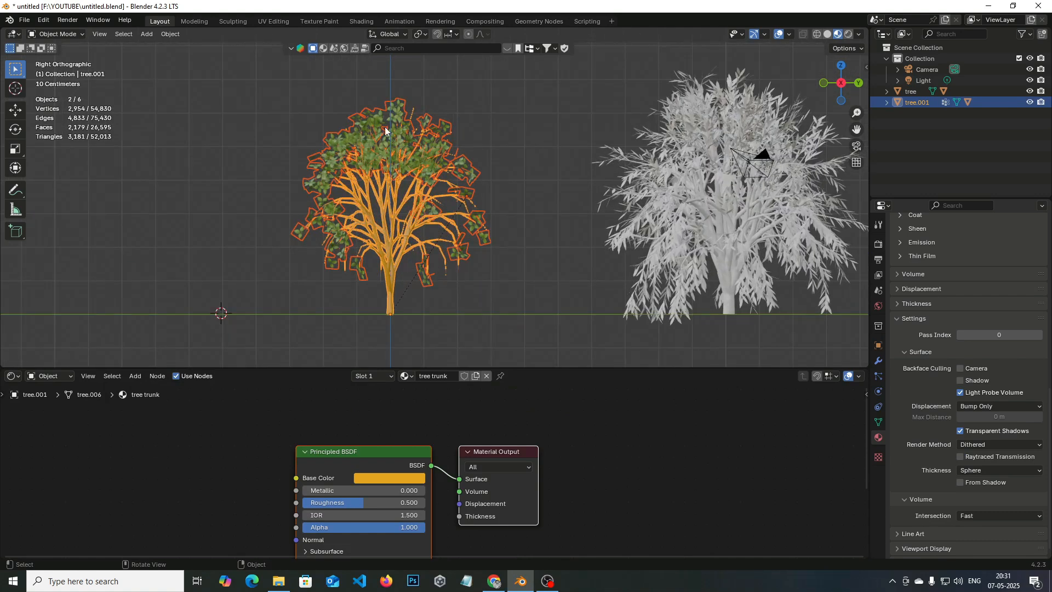
left_click(25, 20)
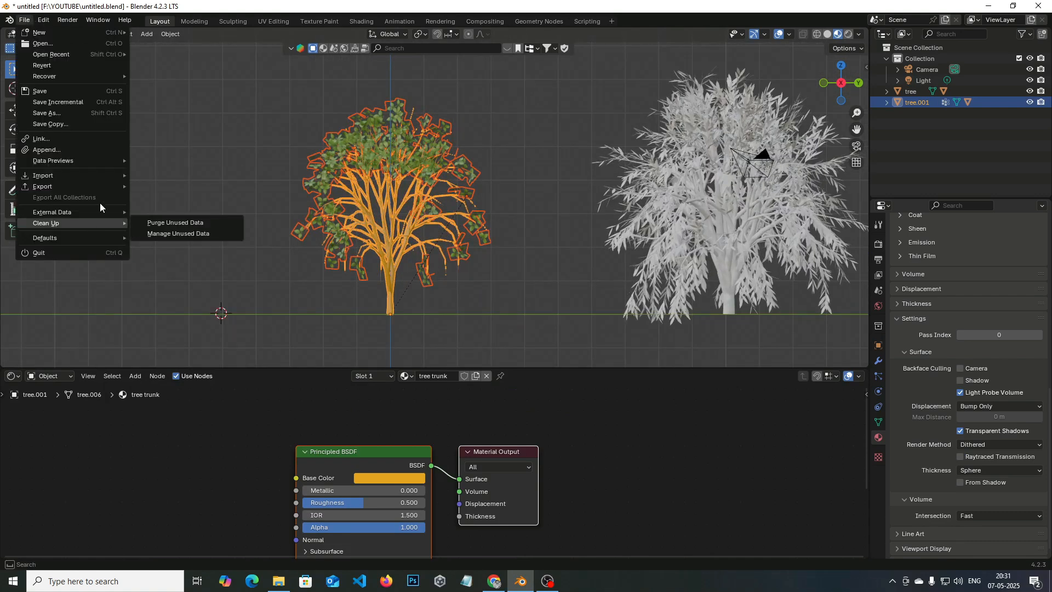
mouse_move(110, 188)
left_click(162, 284)
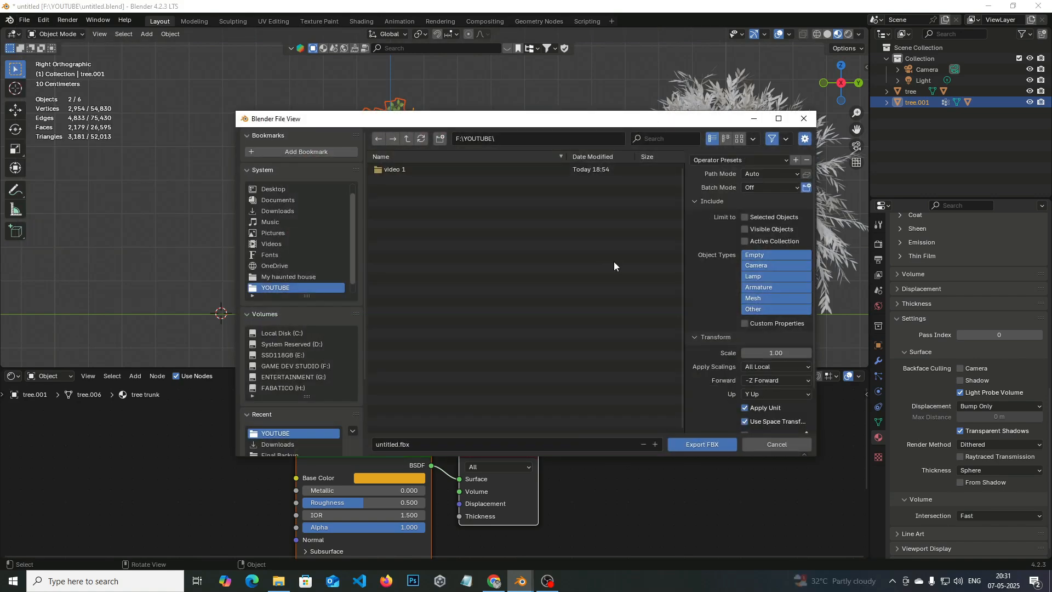
- Set the export's path mode to Copy with embedded textures, and limit it to selected objects of type Mesh
left_click(788, 173)
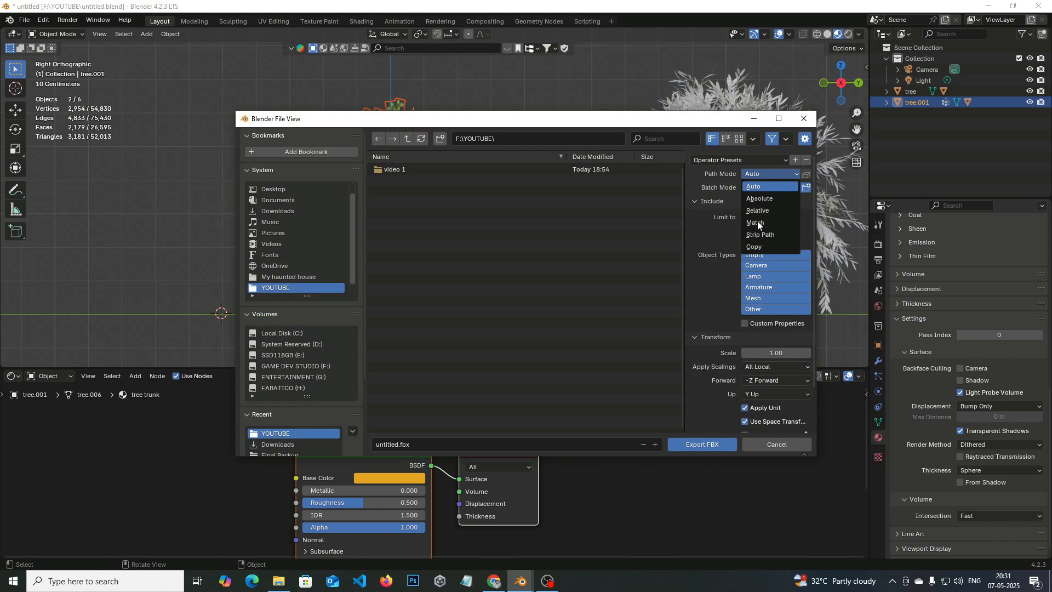
left_click(759, 247)
left_click(805, 174)
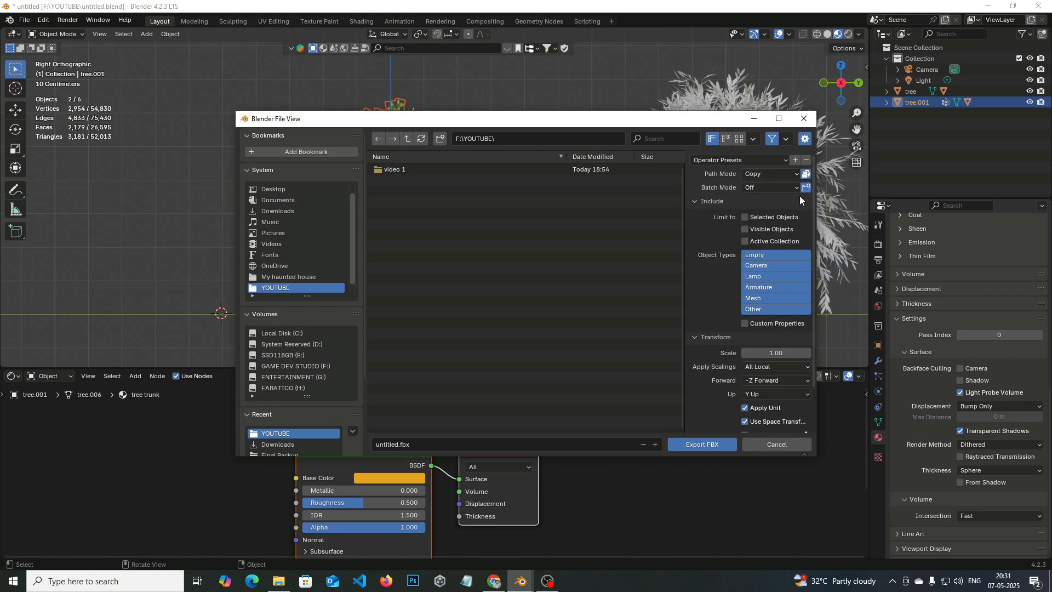
left_click(750, 297)
- Exclude animation and leaf bones from the FBX export and enable Triangulate Faces in the geometry options
scroll(742, 305, "down", 2)
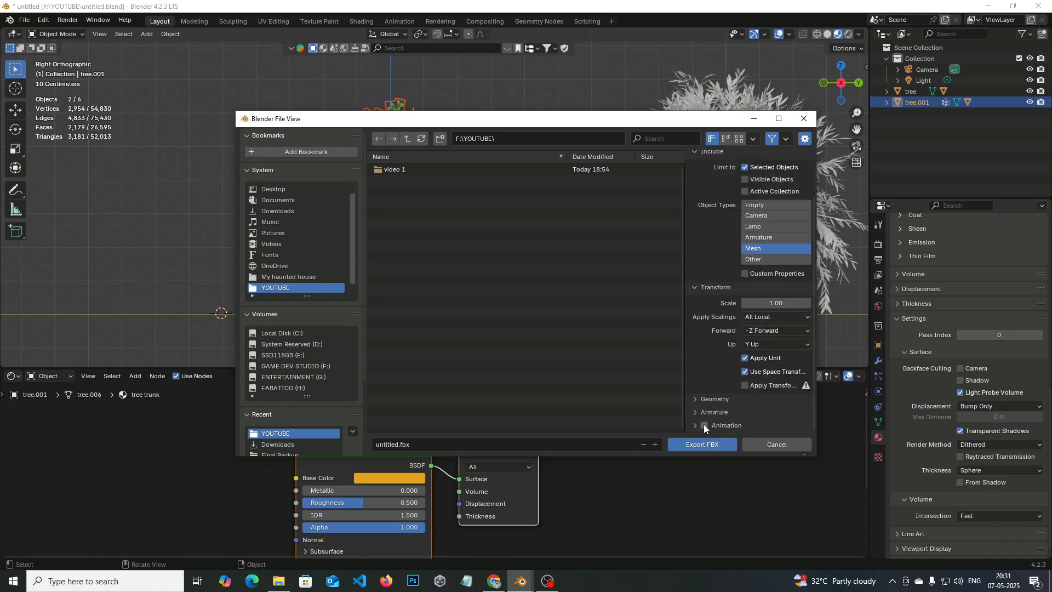
left_click(694, 412)
scroll(692, 410, "down", 3)
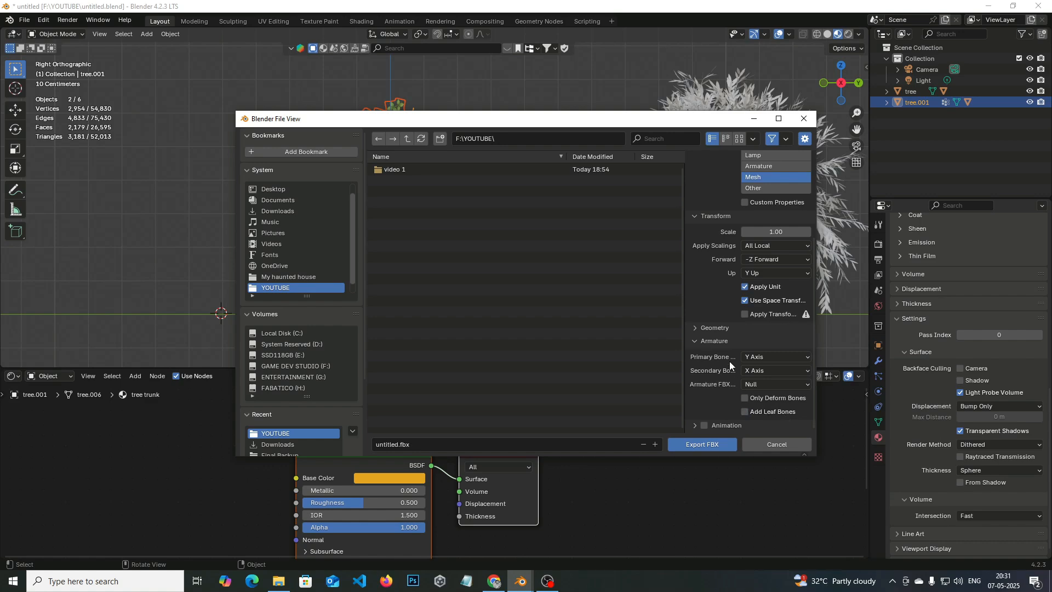
left_click(696, 327)
scroll(786, 349, "down", 2)
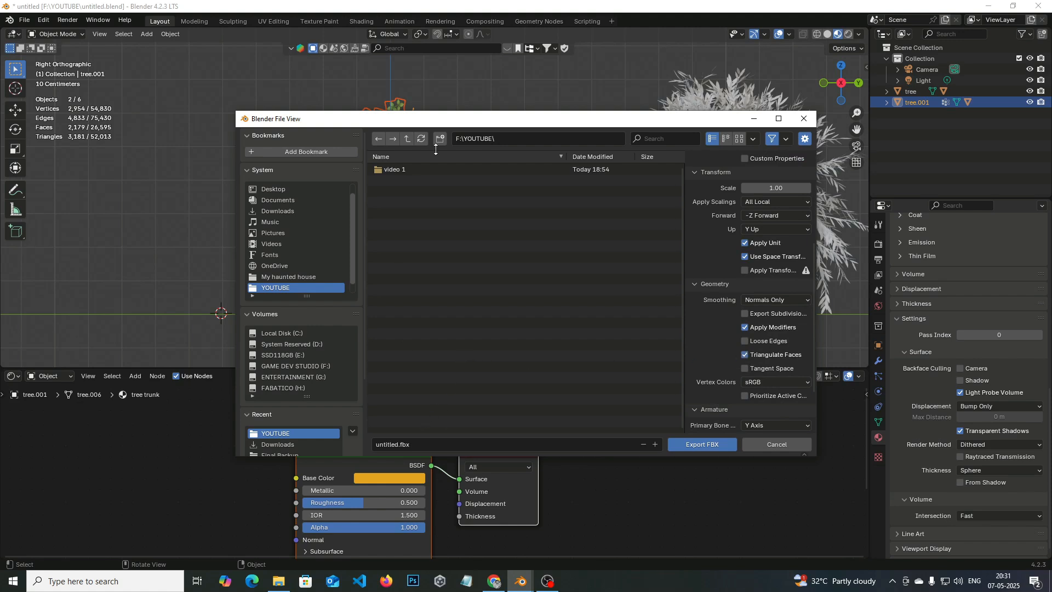
- Name the export file "dream low poly tree" and export the FBX to F:\YOUTUBE
left_click(422, 442)
type("dream low poly tree")
key("Return")
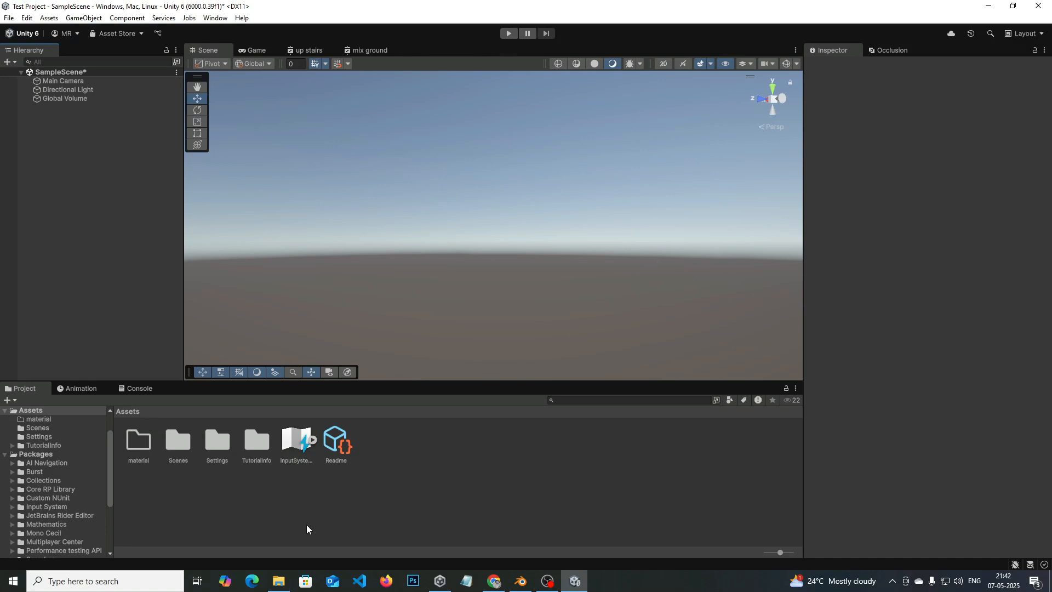
- In Unity, import the dream low poly tree FBX from the YOUTUBE folder into Assets and place it in SampleScene
left_click(279, 581)
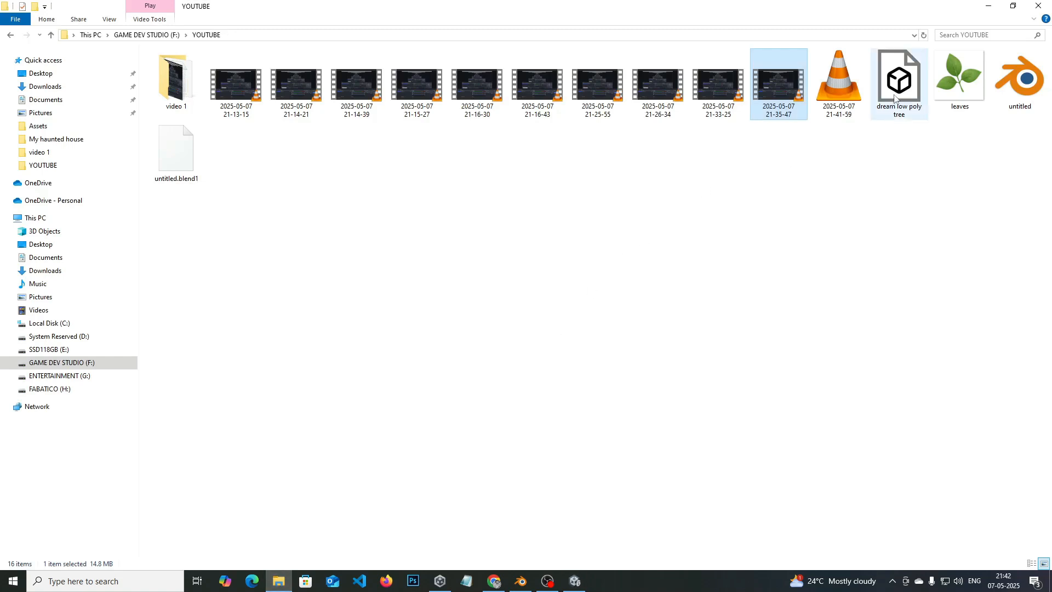
left_click_drag(895, 98, 412, 476)
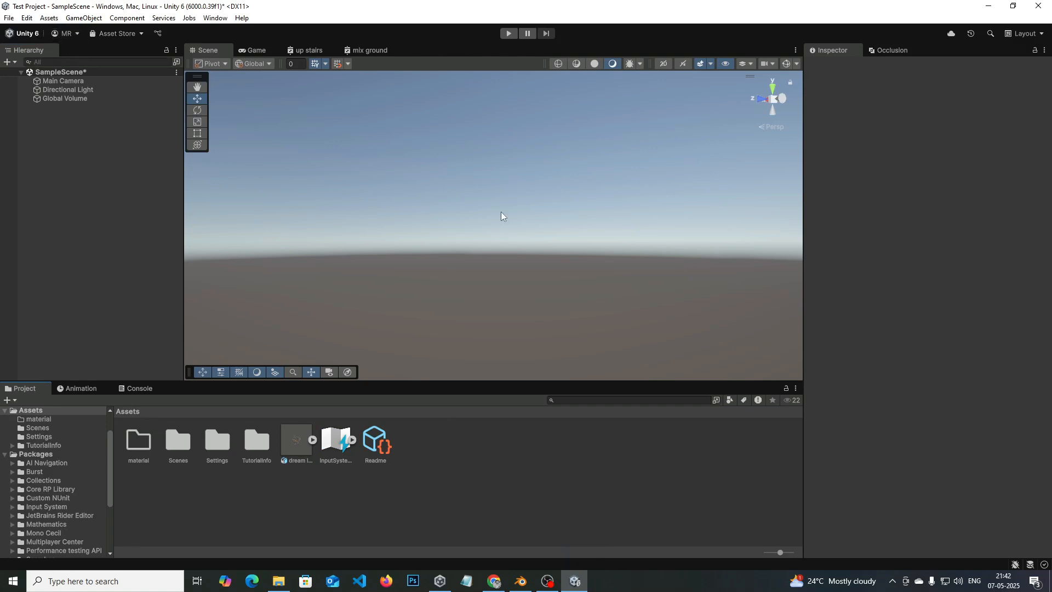
left_click_drag(303, 458, 57, 110)
left_click(605, 205)
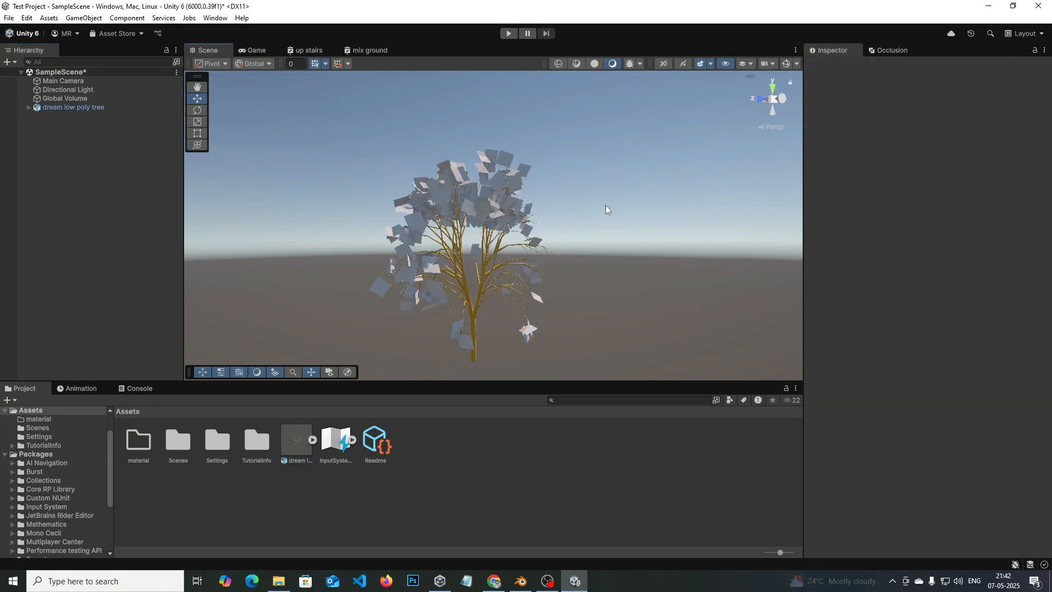
left_click_drag(588, 264, 486, 251, "alt")
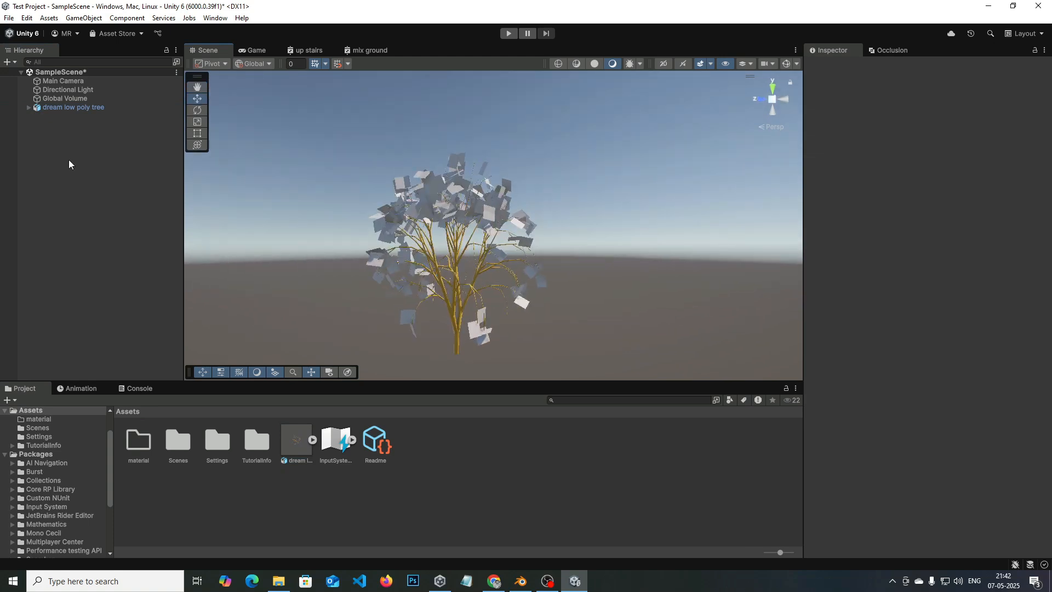
- Locate the leaves material used by leaves.168, extract it from the prefab into the material folder, and open that folder
left_click(28, 107)
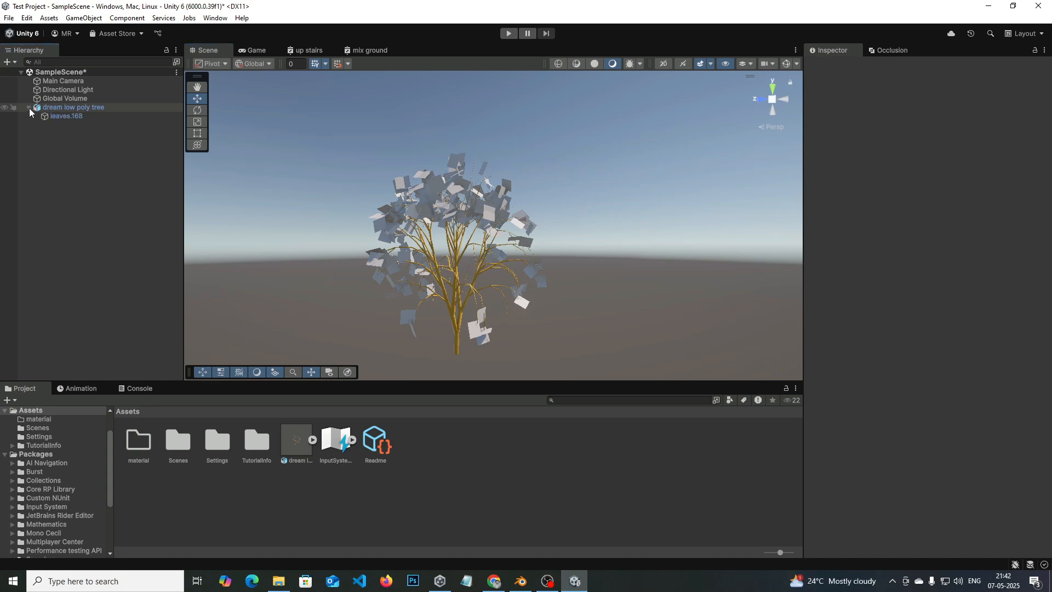
left_click(68, 116)
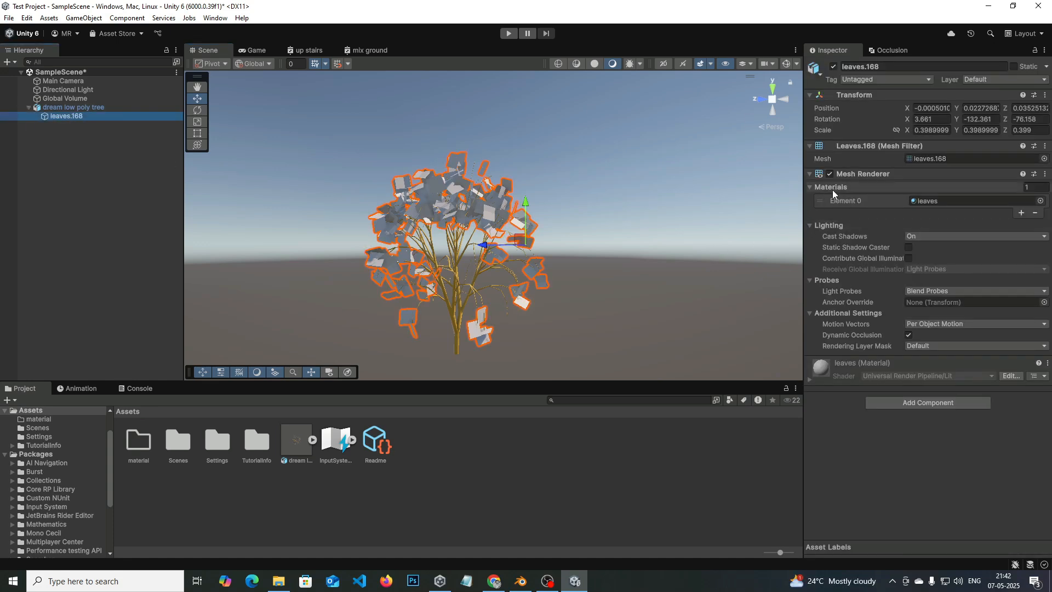
left_click(938, 199)
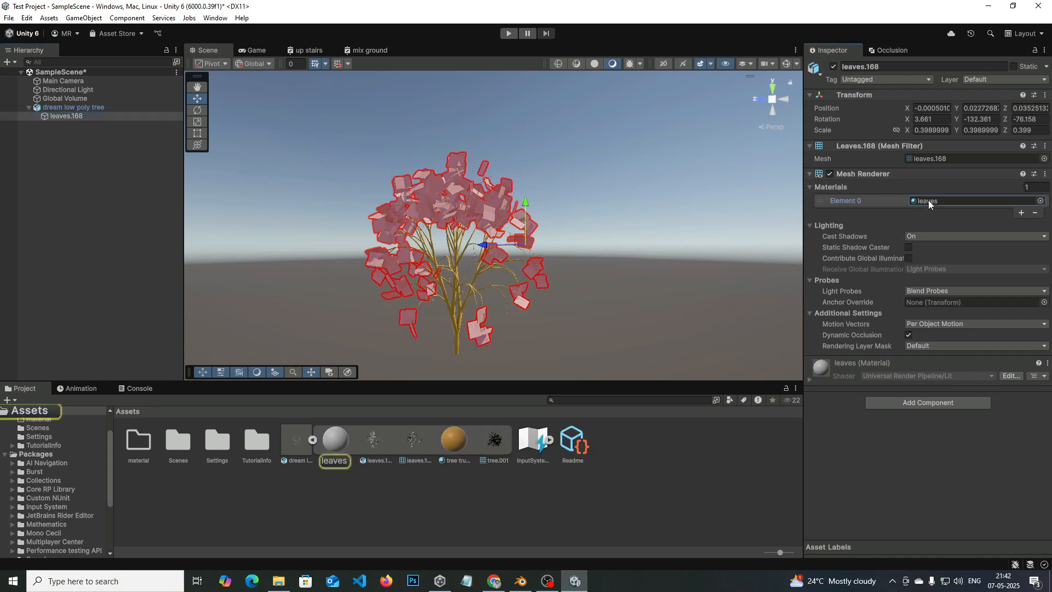
right_click(332, 446)
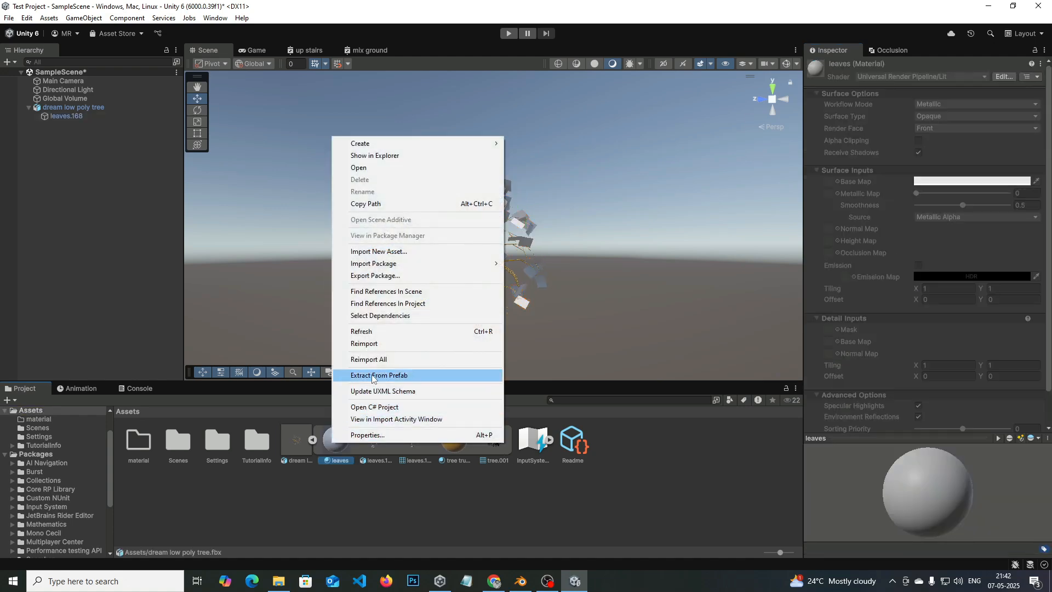
left_click(406, 377)
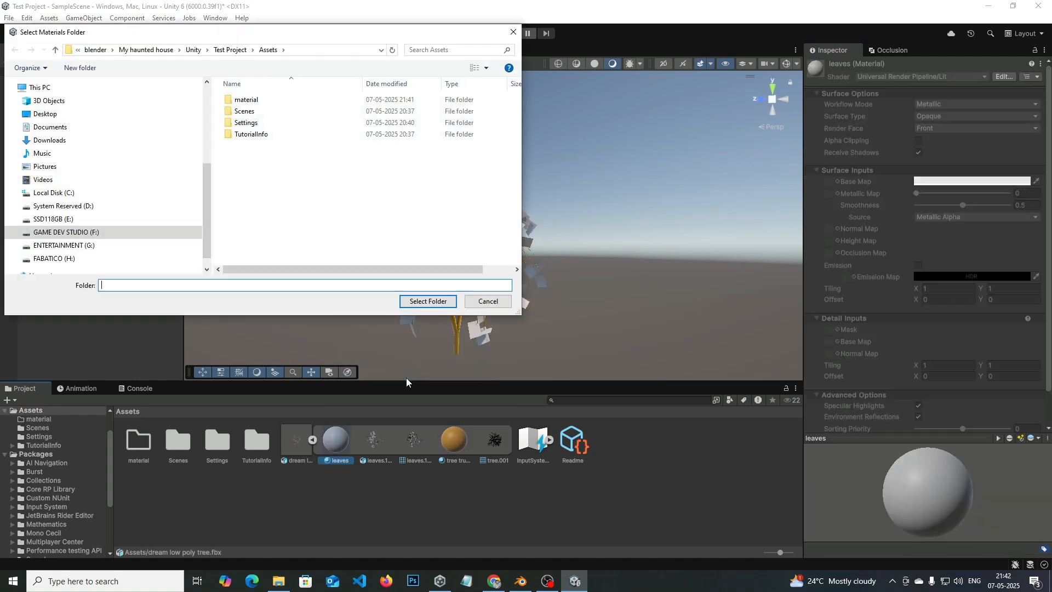
left_click(263, 102)
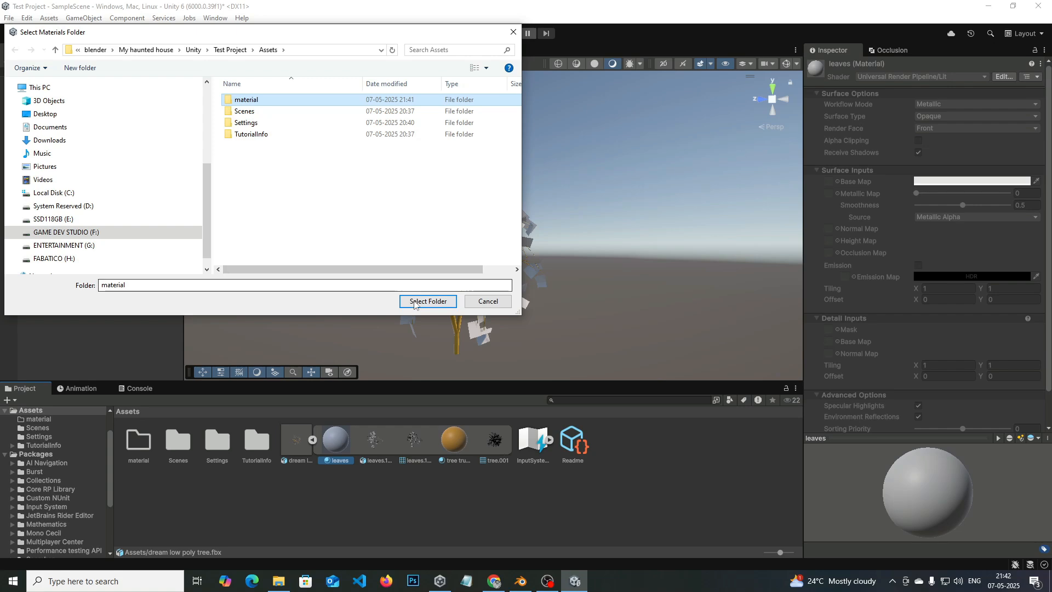
left_click(414, 303)
double_click(140, 440)
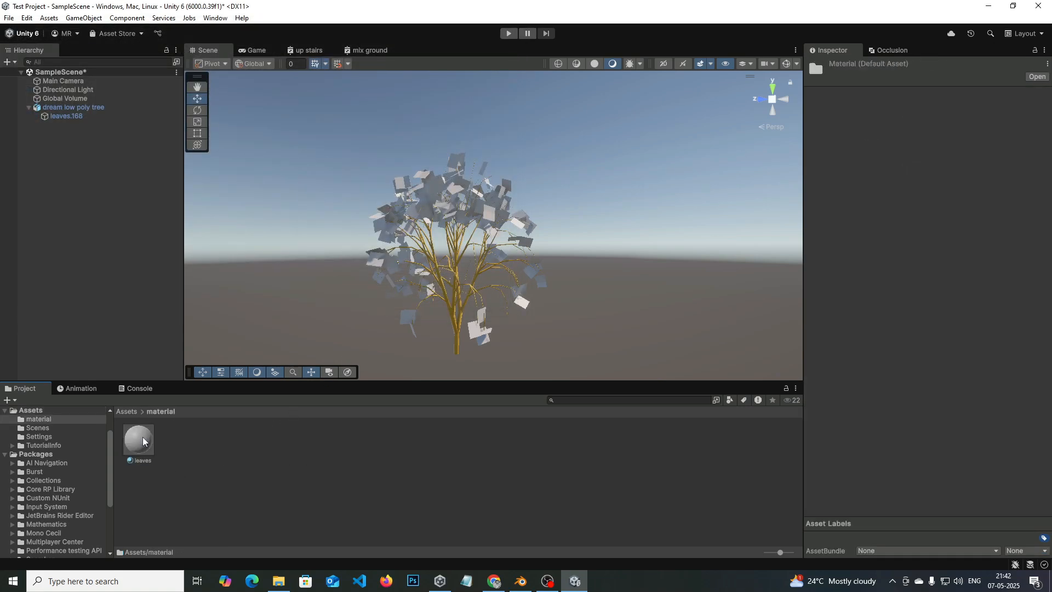
- Assign the leaves image from the YOUTUBE folder as the Base Map of the leaves material
left_click(143, 438)
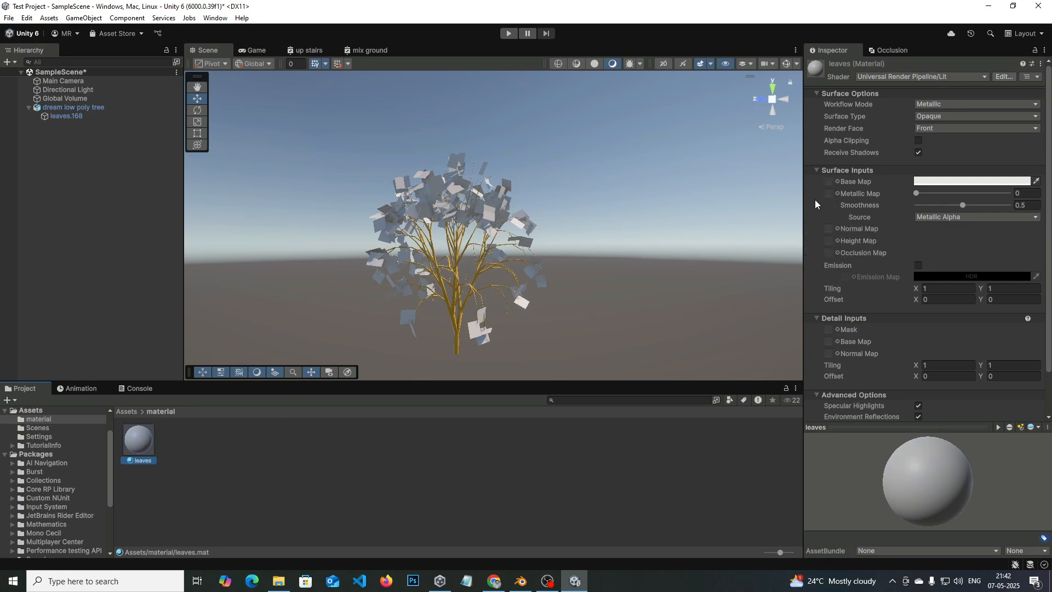
left_click(278, 580)
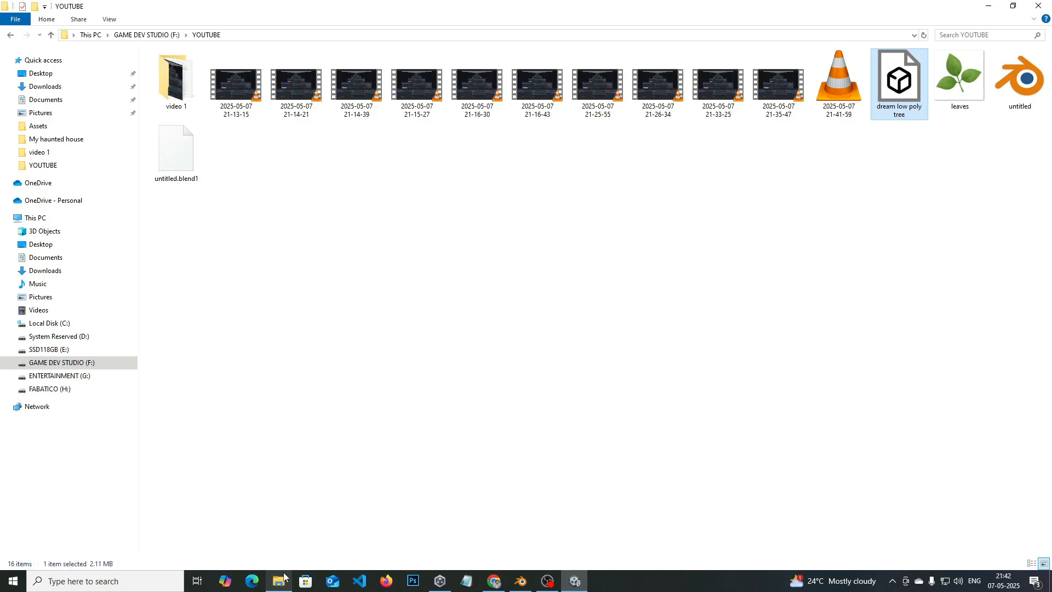
left_click(958, 77)
left_click_drag(957, 76, 830, 180)
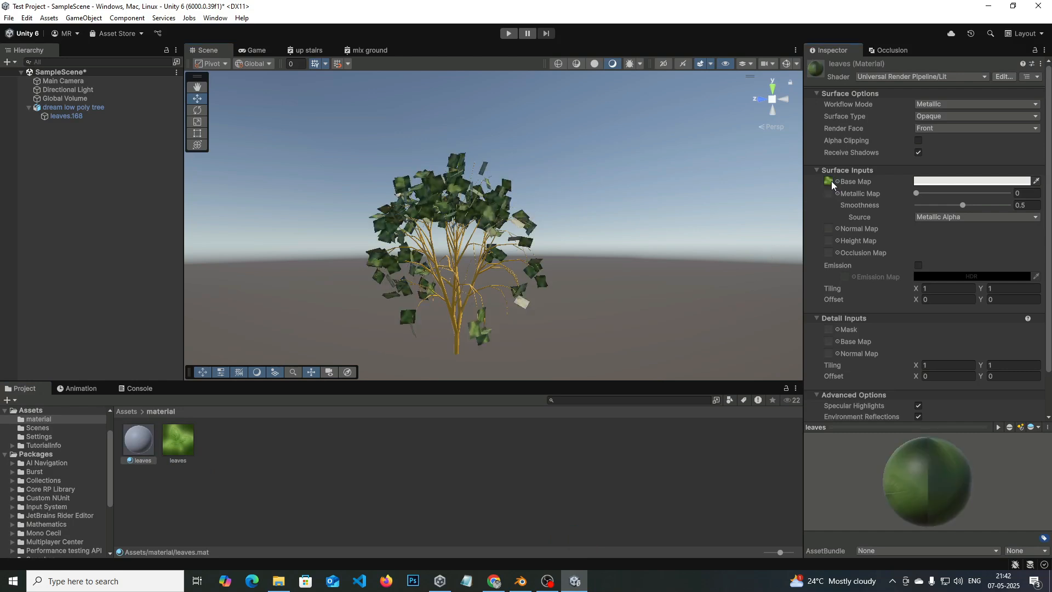
- Set the leaves material's Surface Type to Transparent and Render Face to Both, and enable Alpha Clipping
scroll(488, 279, "up", 2)
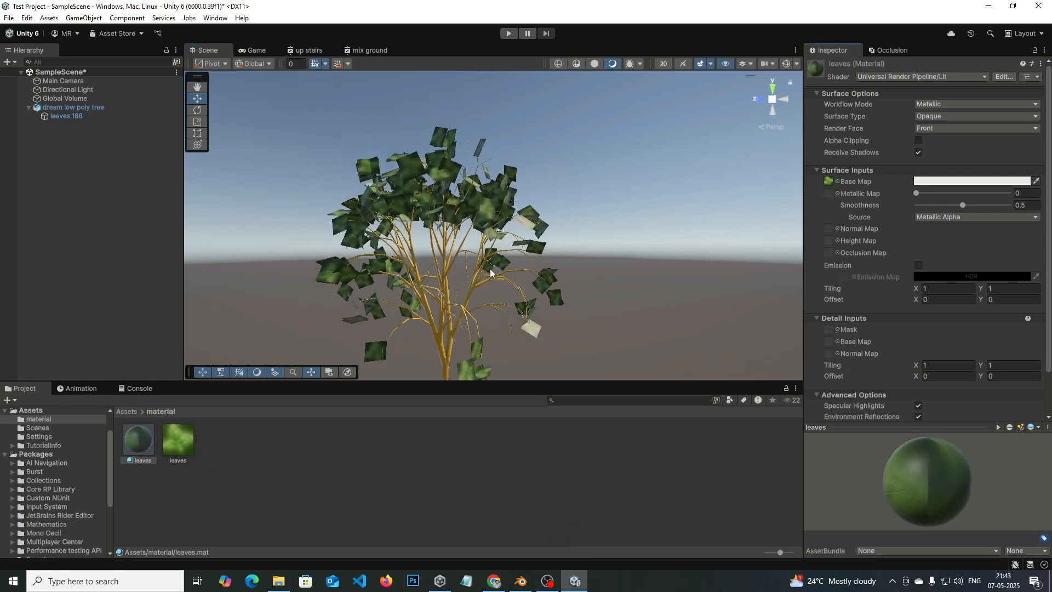
left_click(134, 446)
left_click(933, 116)
left_click(944, 137)
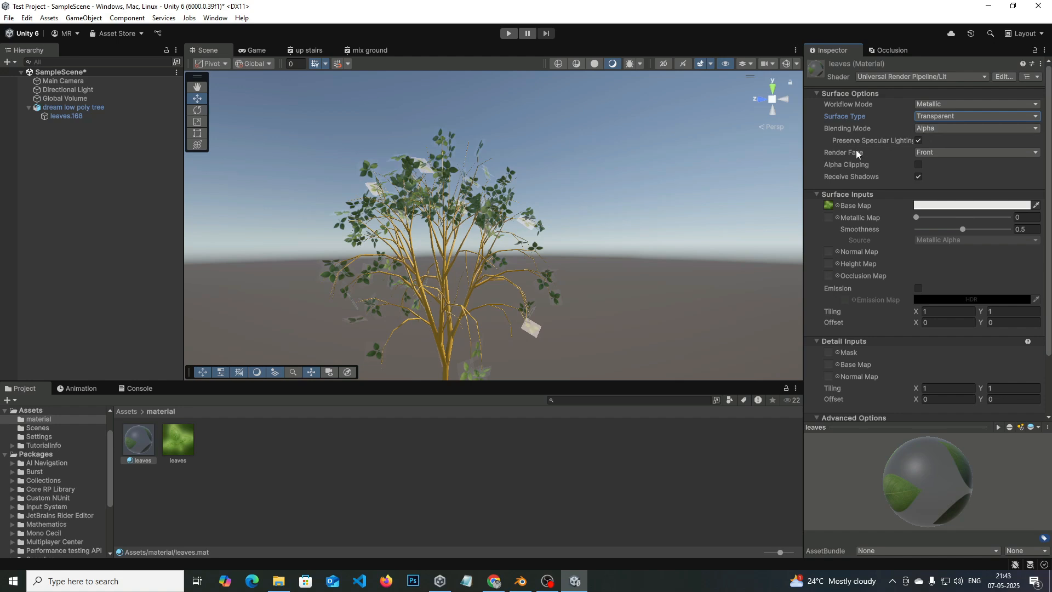
left_click(939, 150)
left_click(939, 163)
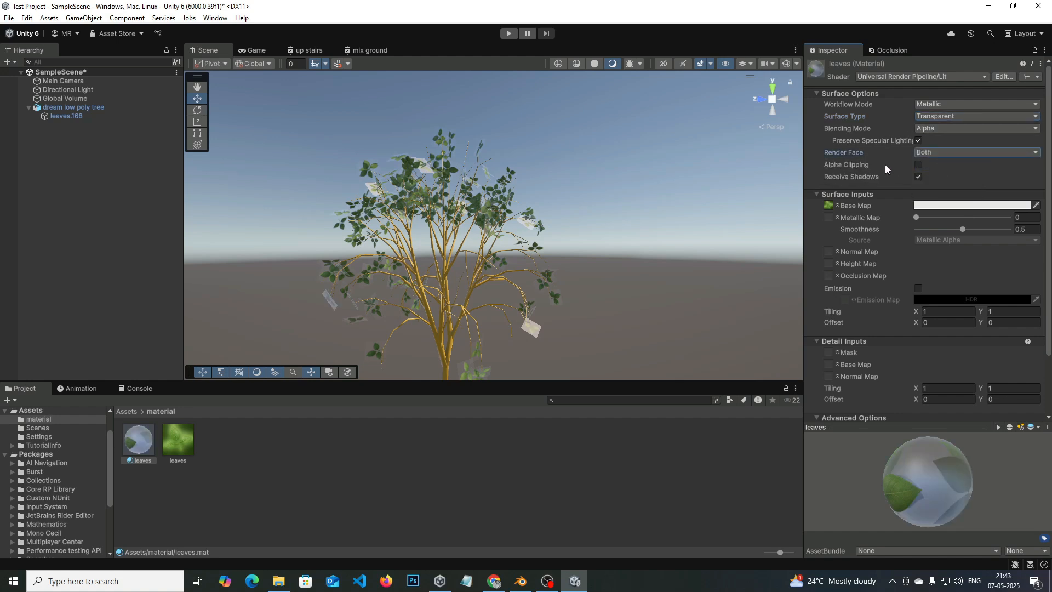
left_click(918, 164)
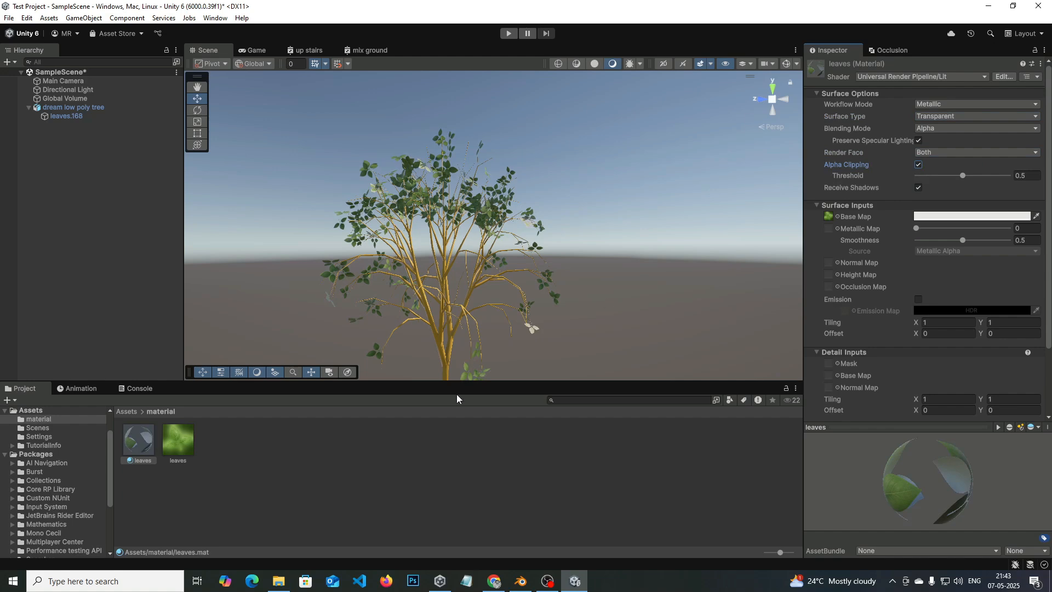
- Enable Alpha Is Transparency in the leaves texture's import settings and apply the change
left_click(181, 442)
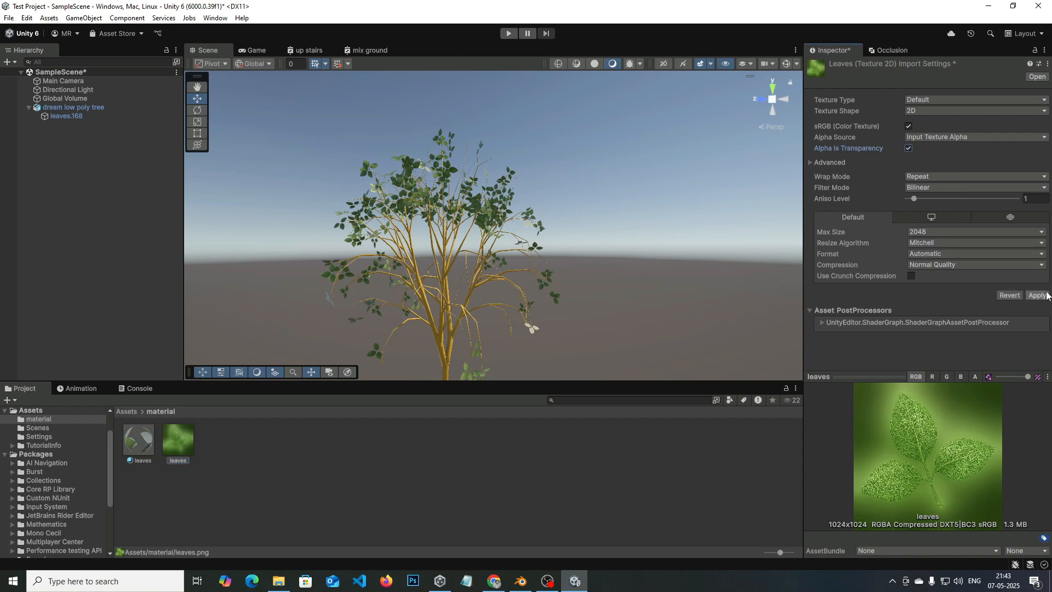
left_click(1036, 295)
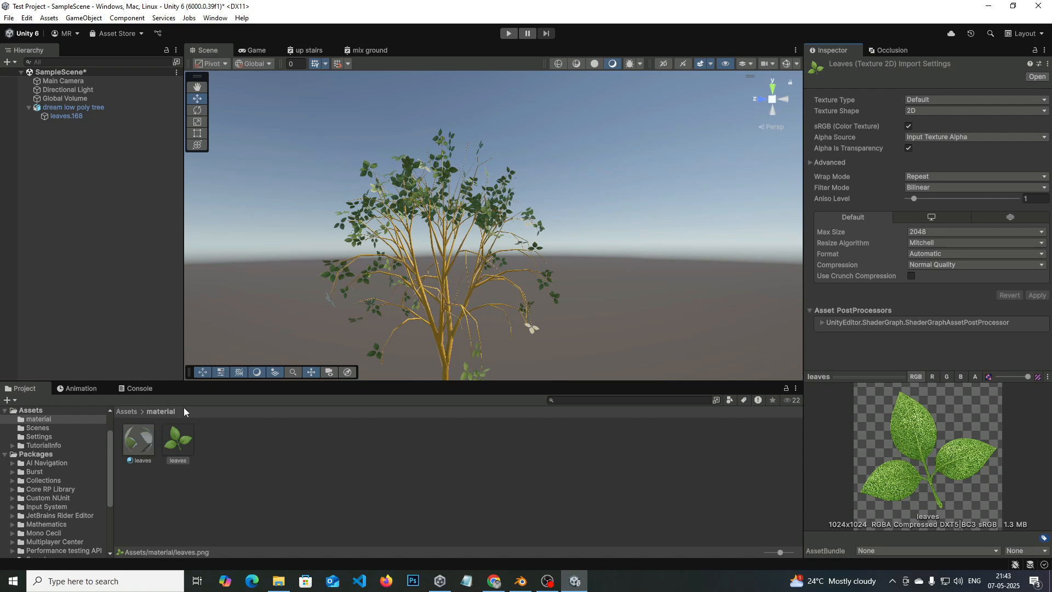
- Reduce the leaves material's Smoothness to 0 and inspect the foliage on the tree
left_click(138, 438)
left_click_drag(518, 259, 535, 277, "alt")
scroll(529, 254, "up", 8, "alt")
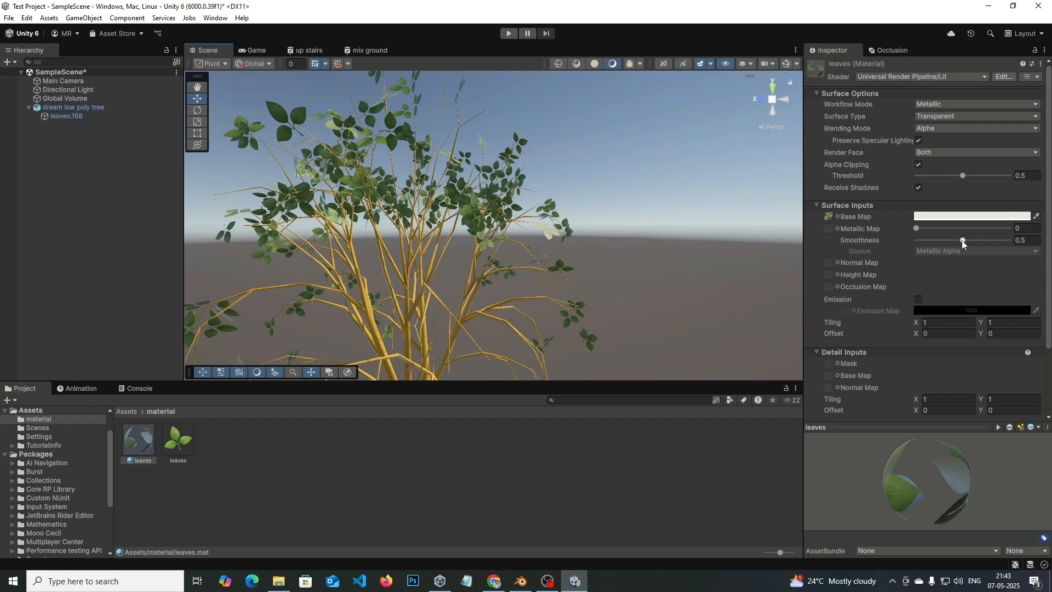
left_click_drag(963, 243, 912, 244)
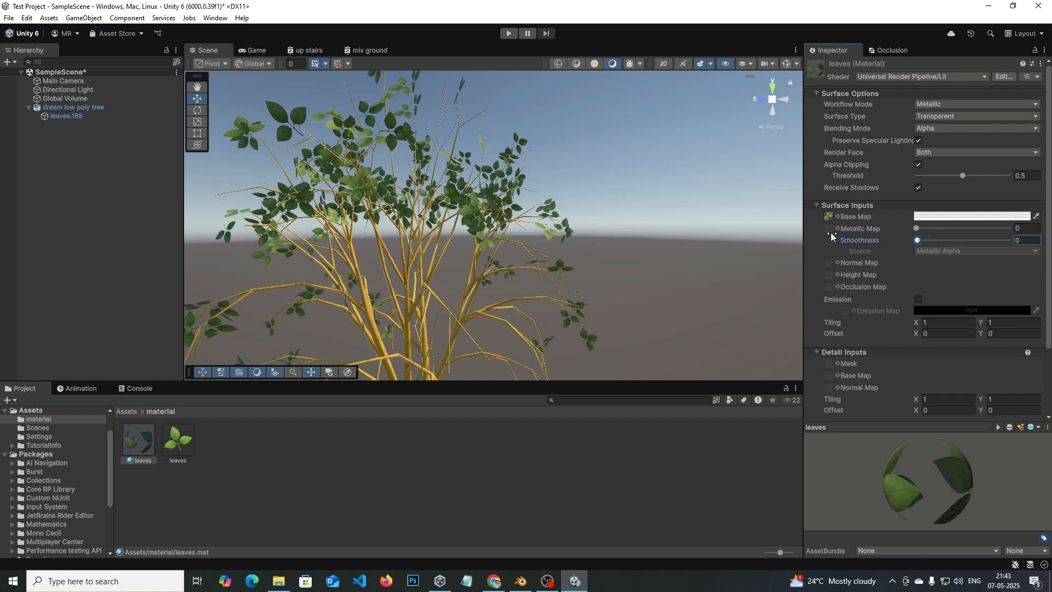
scroll(570, 196, "down", 3)
scroll(570, 196, "down", 3)
left_click_drag(485, 264, 610, 262, "alt")
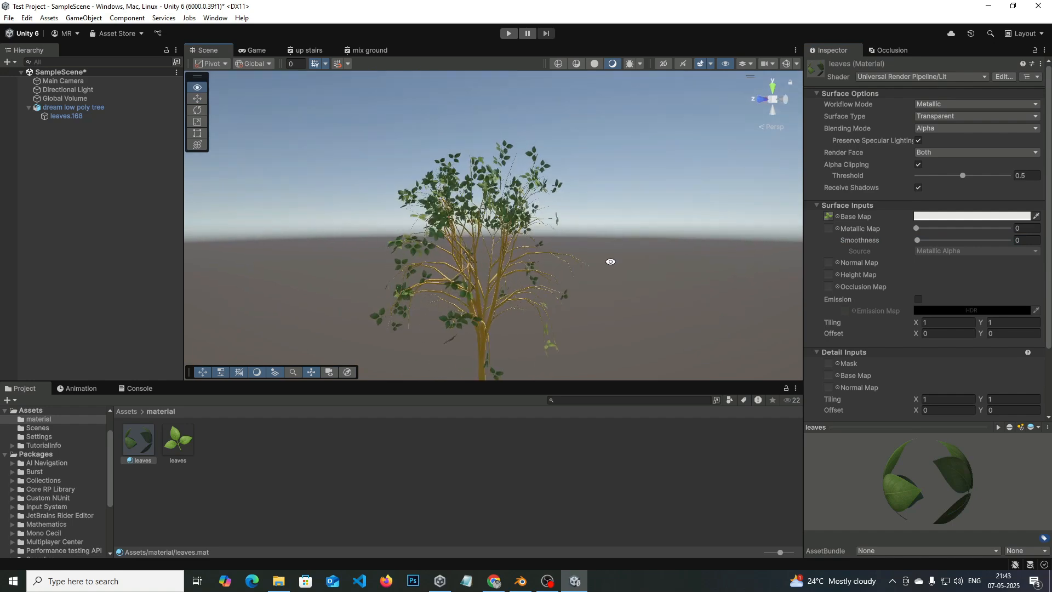